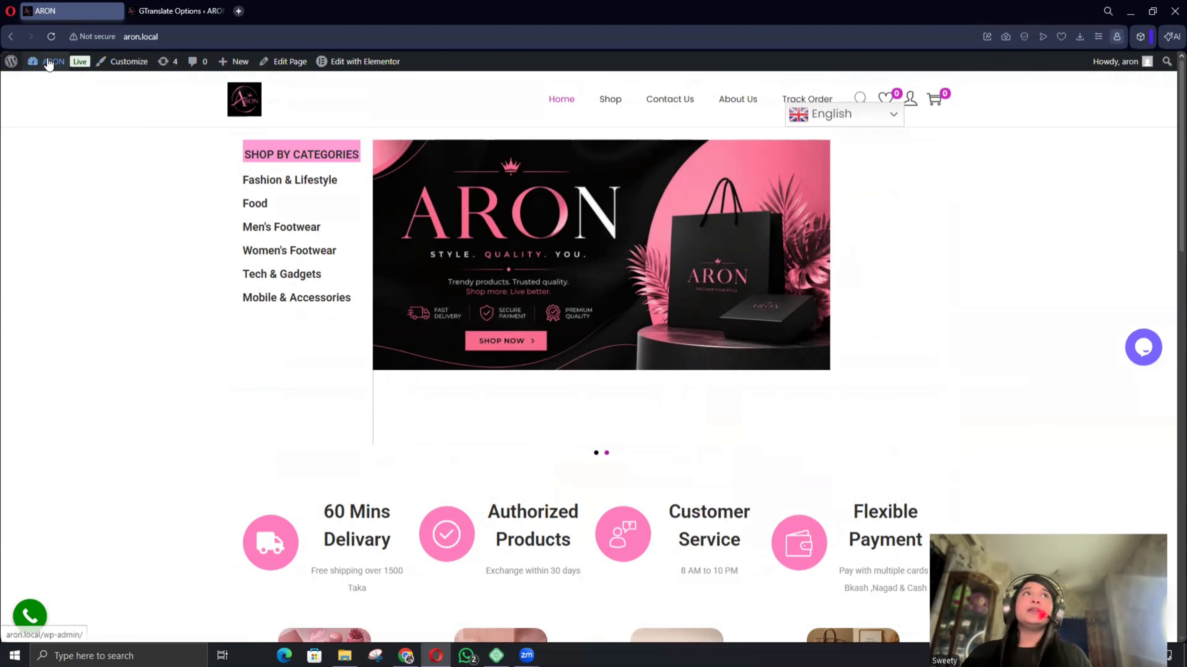
Go from the ARON site dashboard to Plugins > Add Plugin.
{"action": "mouse_move", "coordinate": [49, 62]}
{"action": "left_click", "coordinate": [48, 83]}
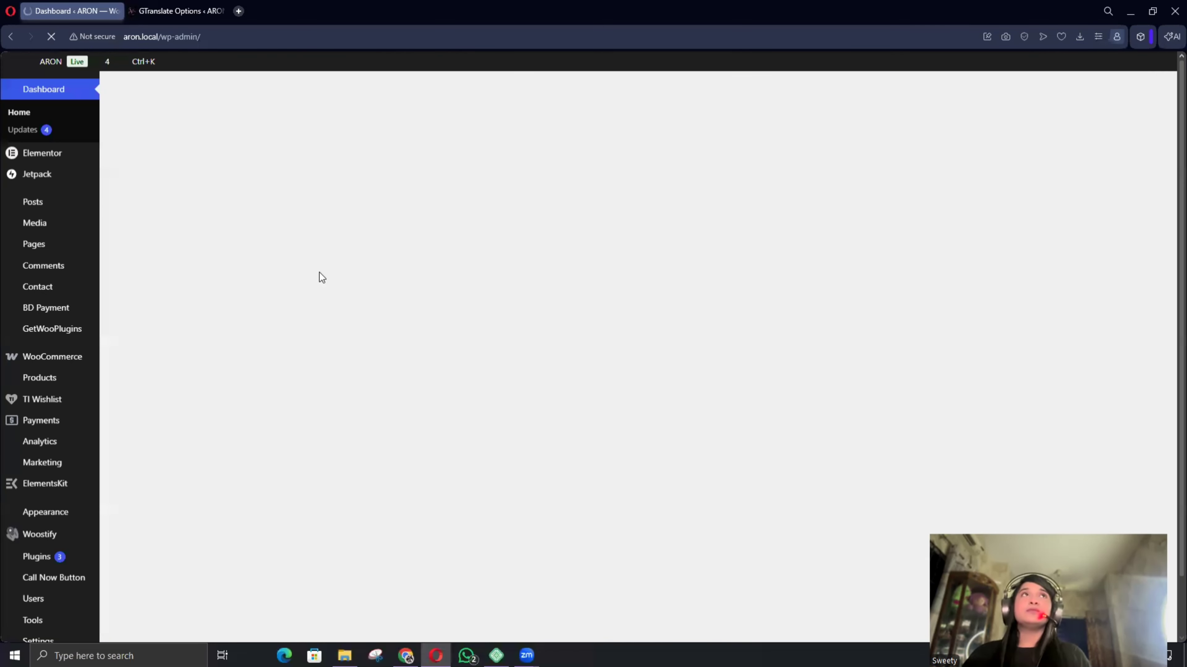
{"action": "scroll", "coordinate": [46, 514], "scroll_direction": "down", "scroll_amount": 1}
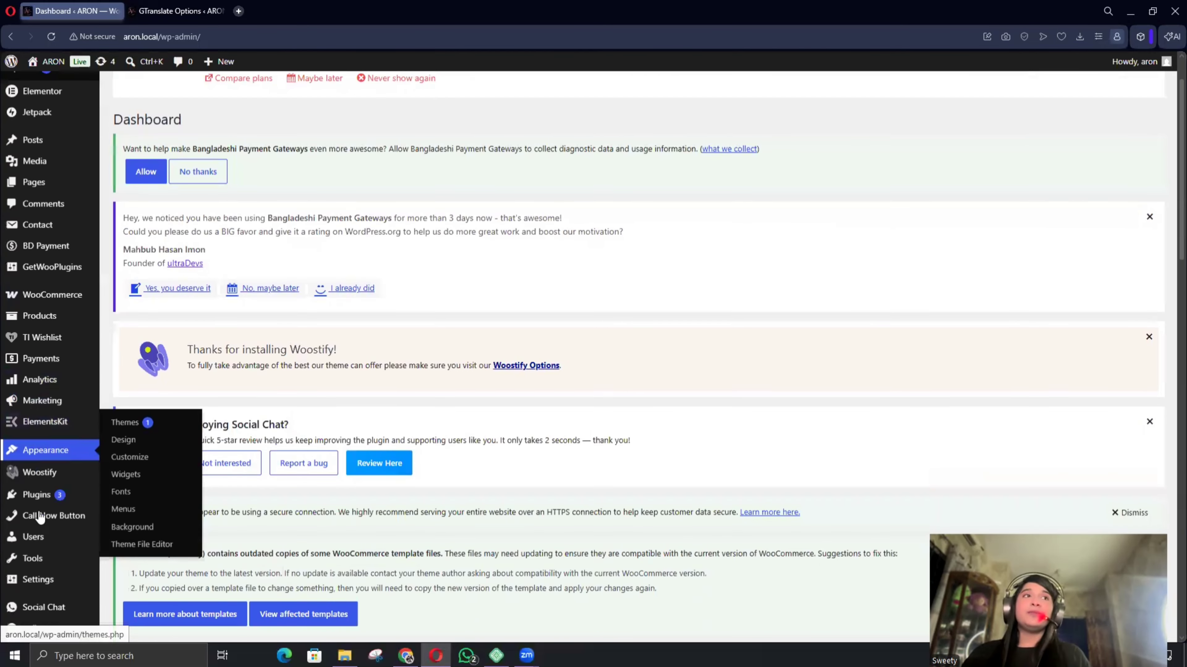
{"action": "mouse_move", "coordinate": [35, 500]}
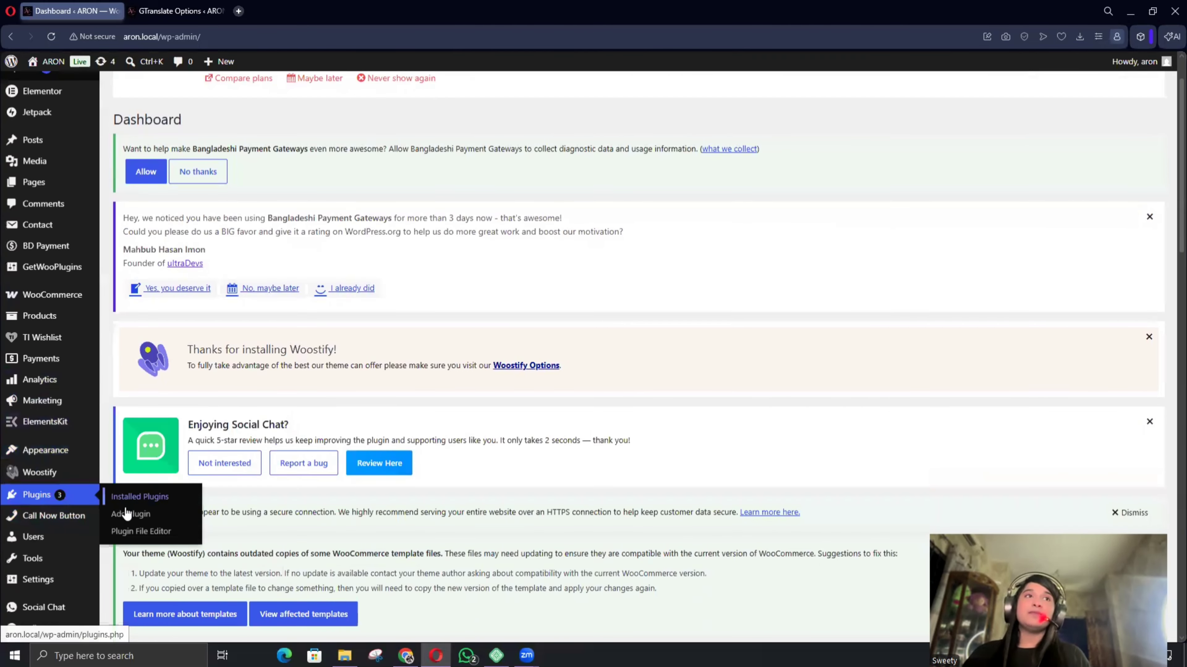
{"action": "left_click", "coordinate": [126, 512]}
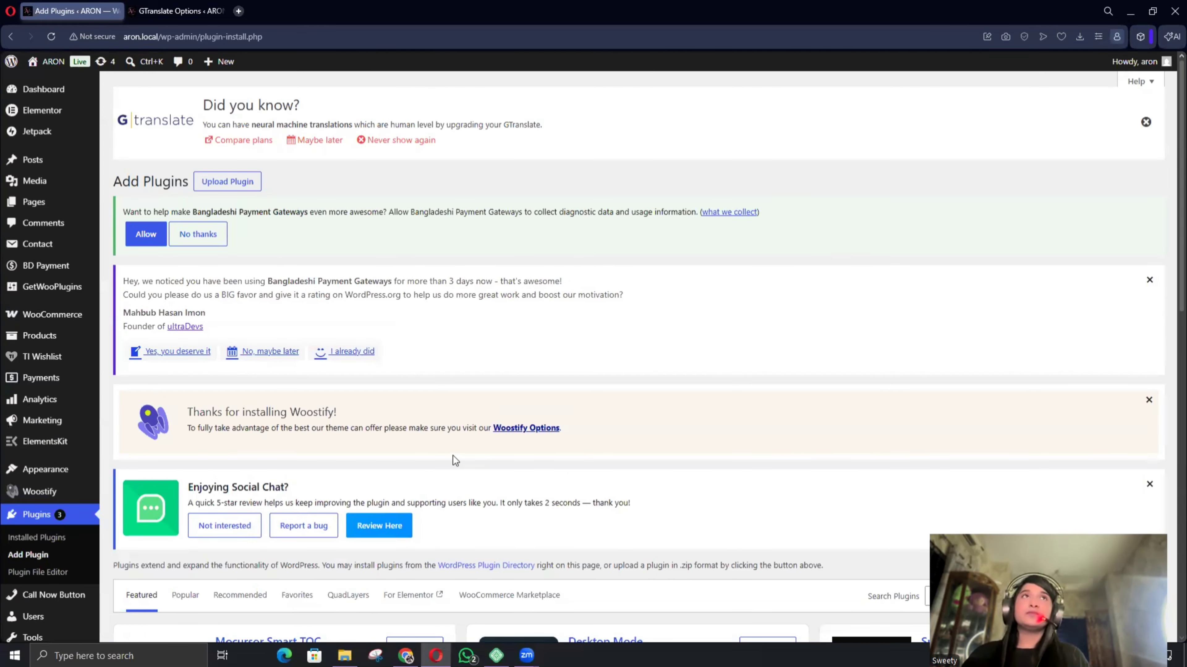
Upload the all-in-one-wp-migration zip from F:\Website Materials and install it.
{"action": "left_click", "coordinate": [241, 185]}
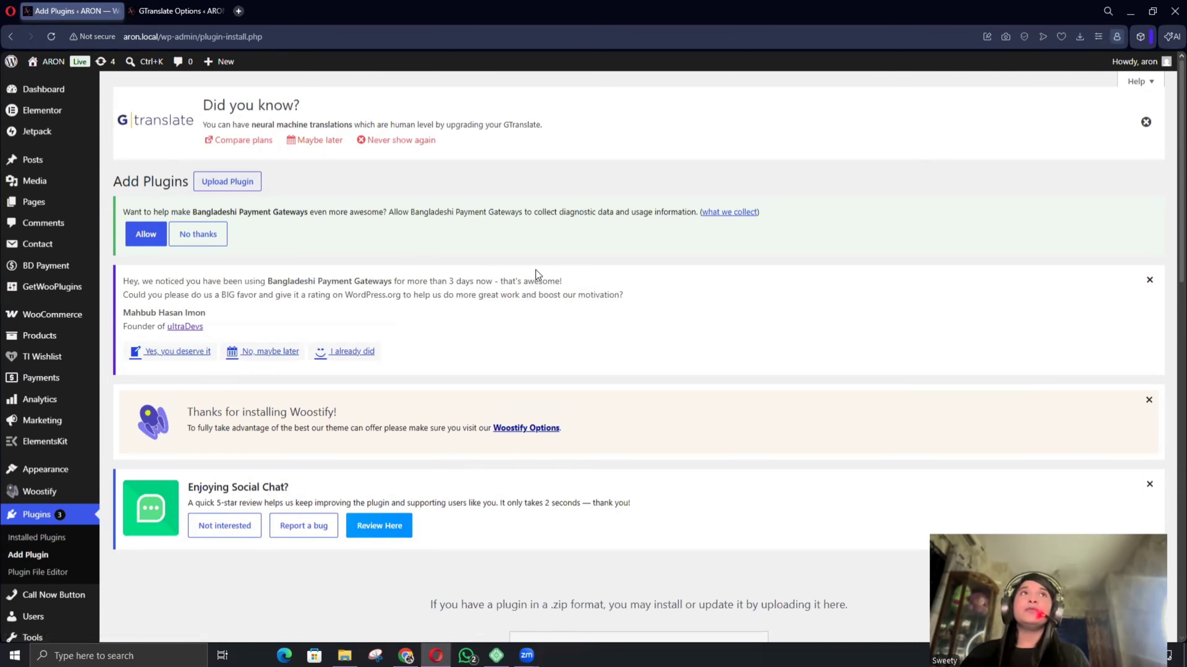
{"action": "left_click", "coordinate": [213, 186]}
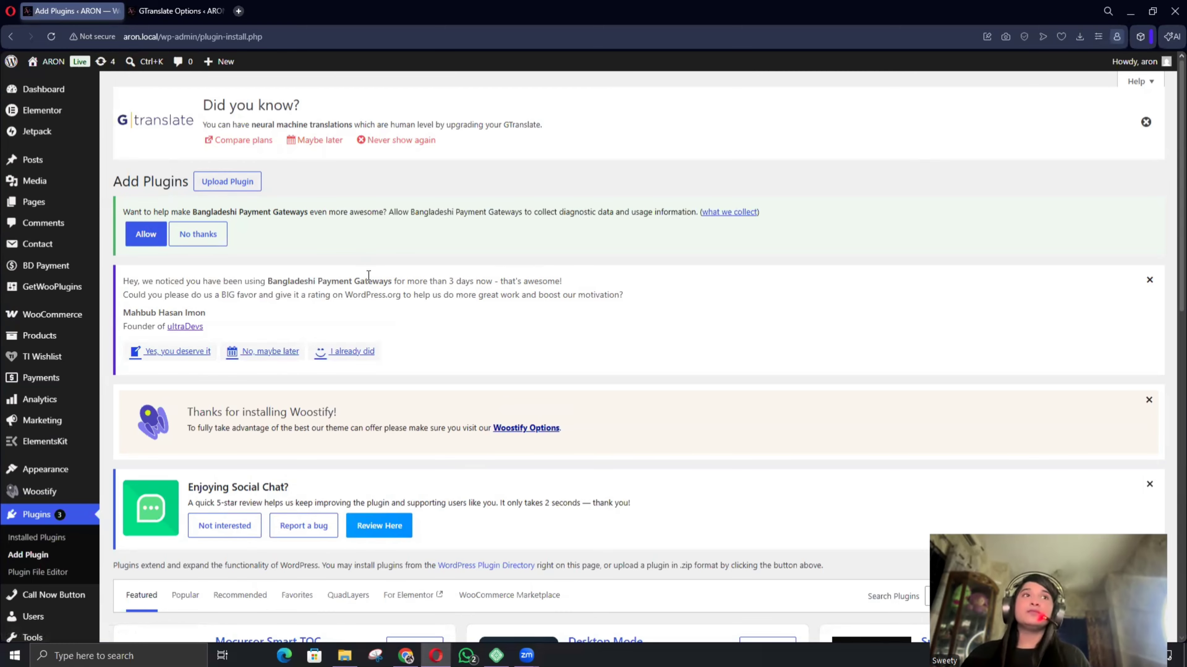
{"action": "scroll", "coordinate": [514, 285], "scroll_direction": "down", "scroll_amount": 8}
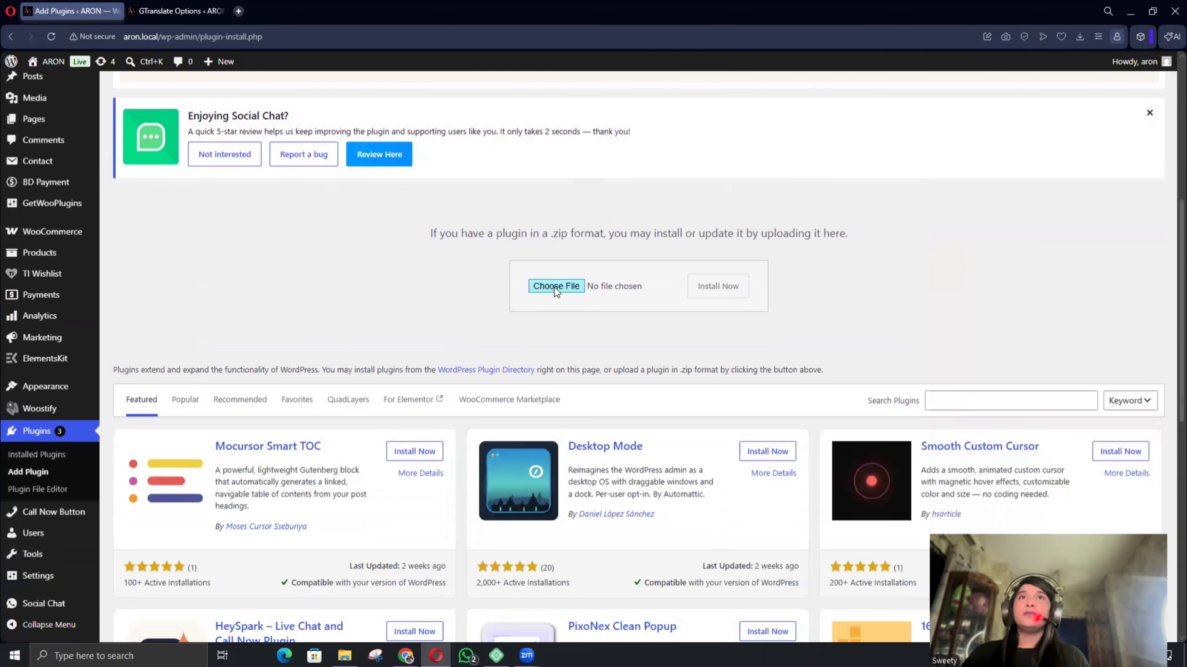
{"action": "left_click", "coordinate": [555, 287]}
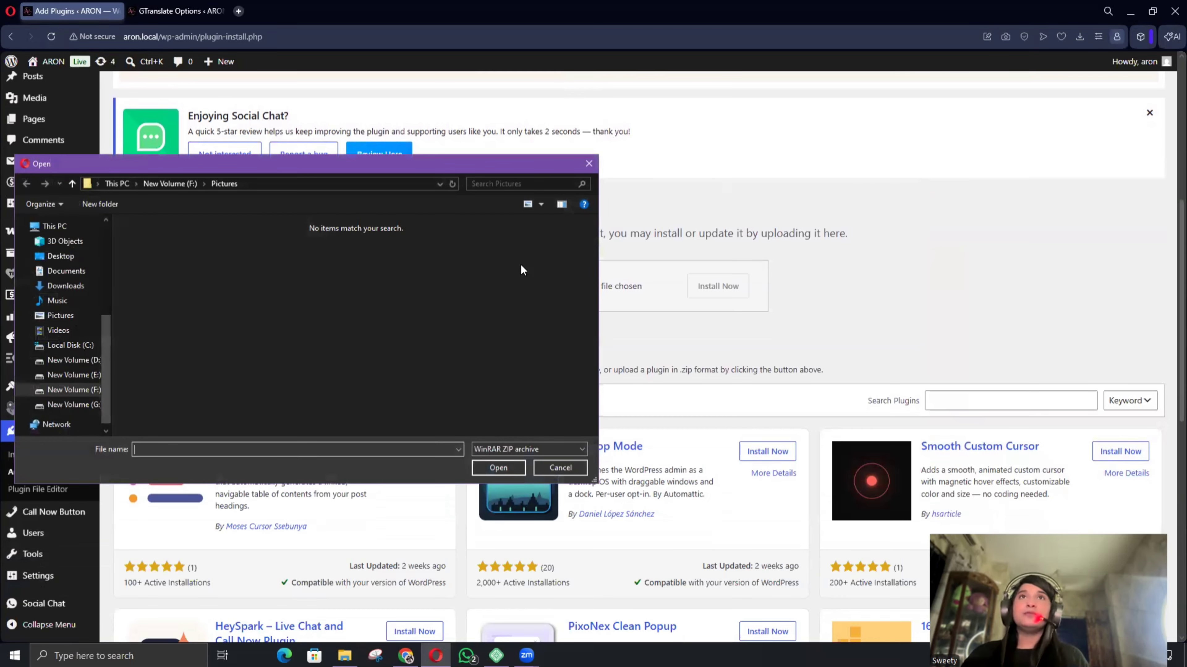
{"action": "left_click", "coordinate": [77, 389]}
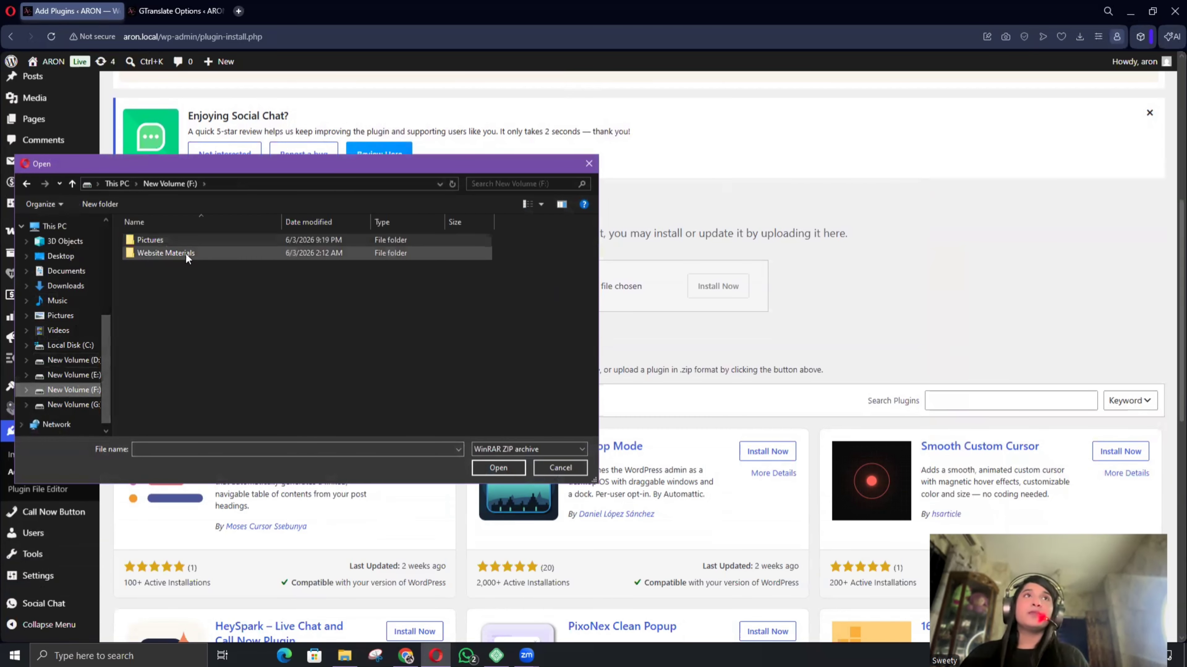
{"action": "double_click", "coordinate": [245, 252]}
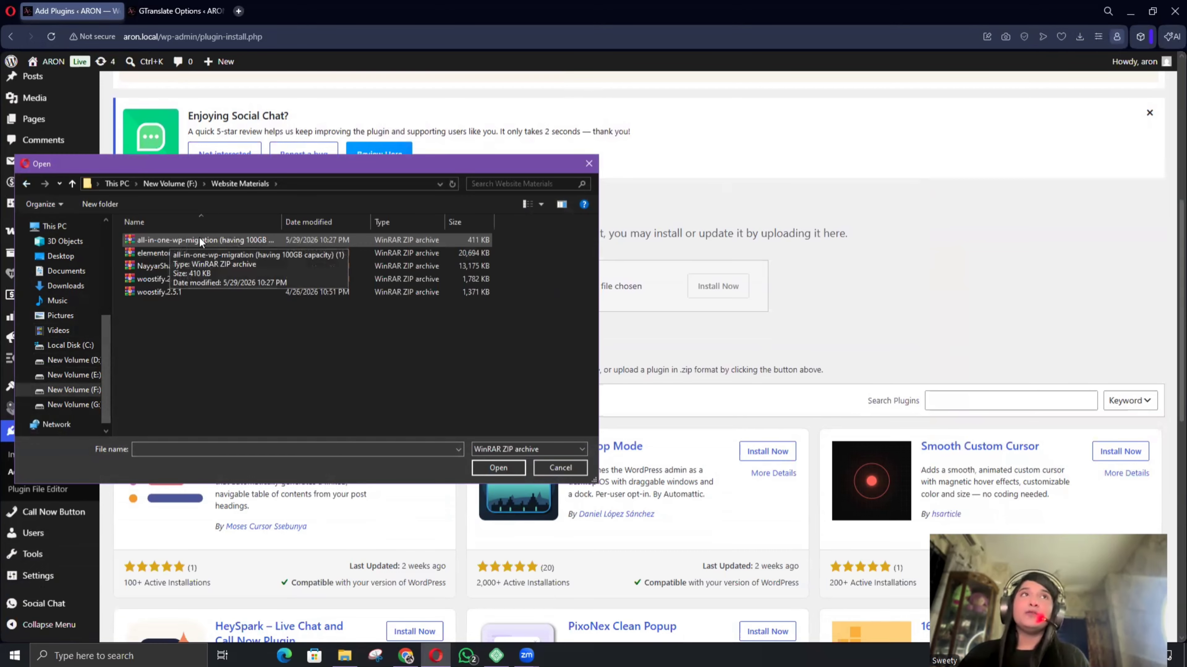
{"action": "double_click", "coordinate": [230, 239]}
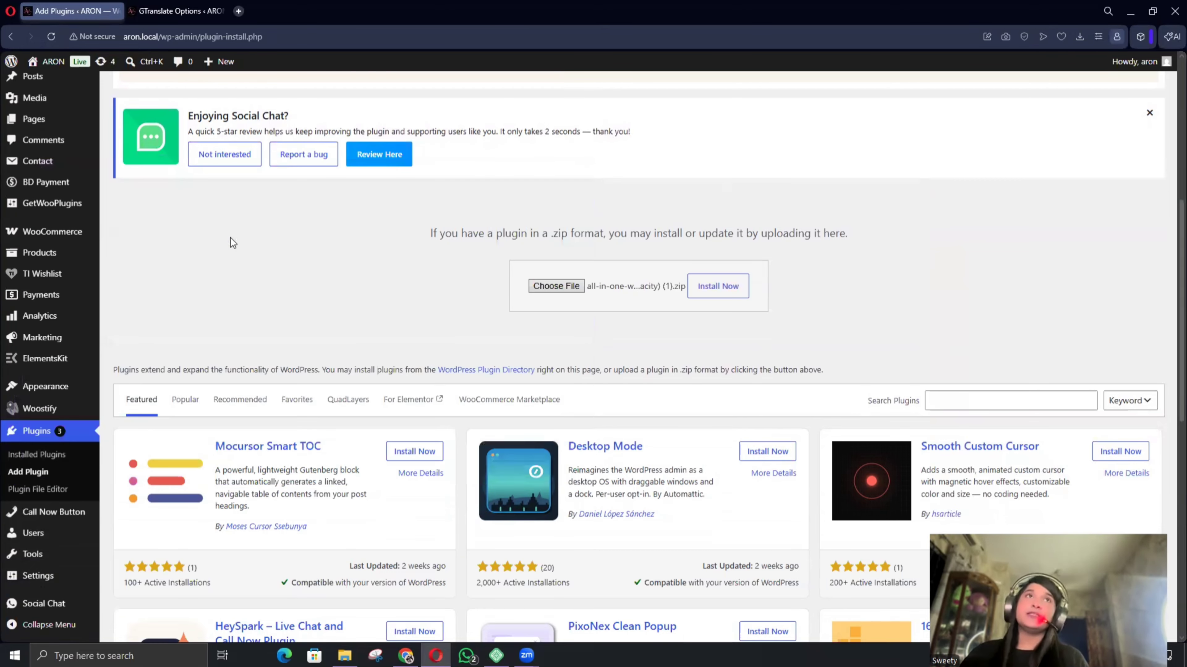
{"action": "left_click", "coordinate": [709, 291]}
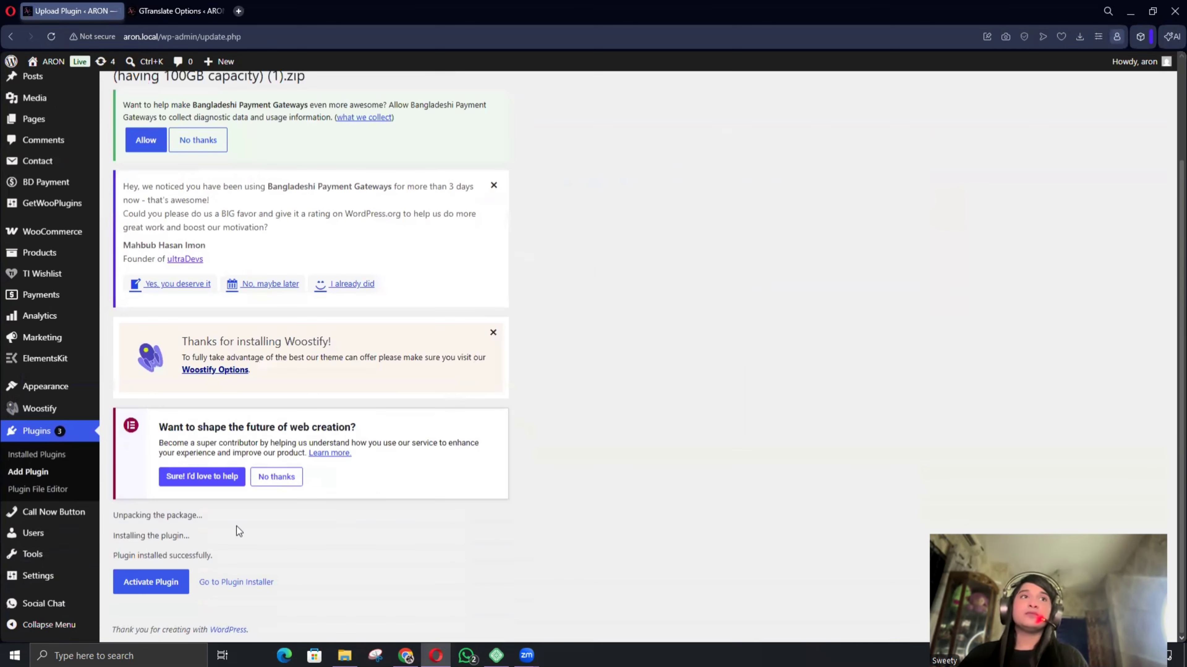
Activate All-in-One WP Migration, then start a new browser tab.
{"action": "left_click", "coordinate": [143, 585]}
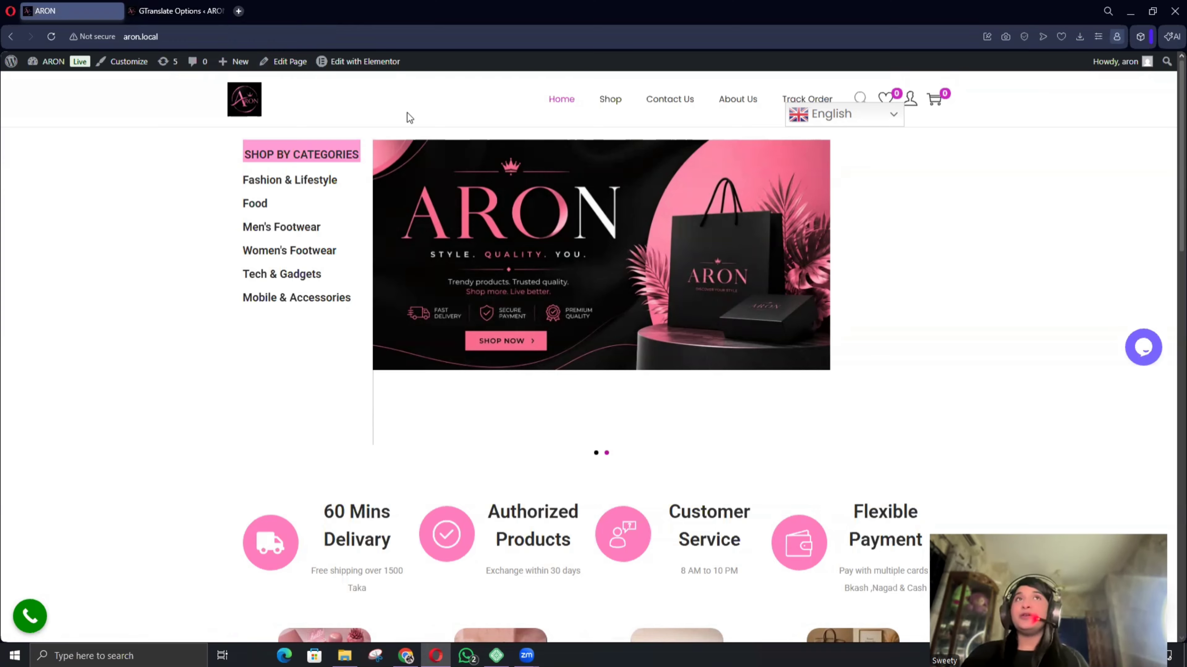
{"action": "left_click", "coordinate": [238, 10]}
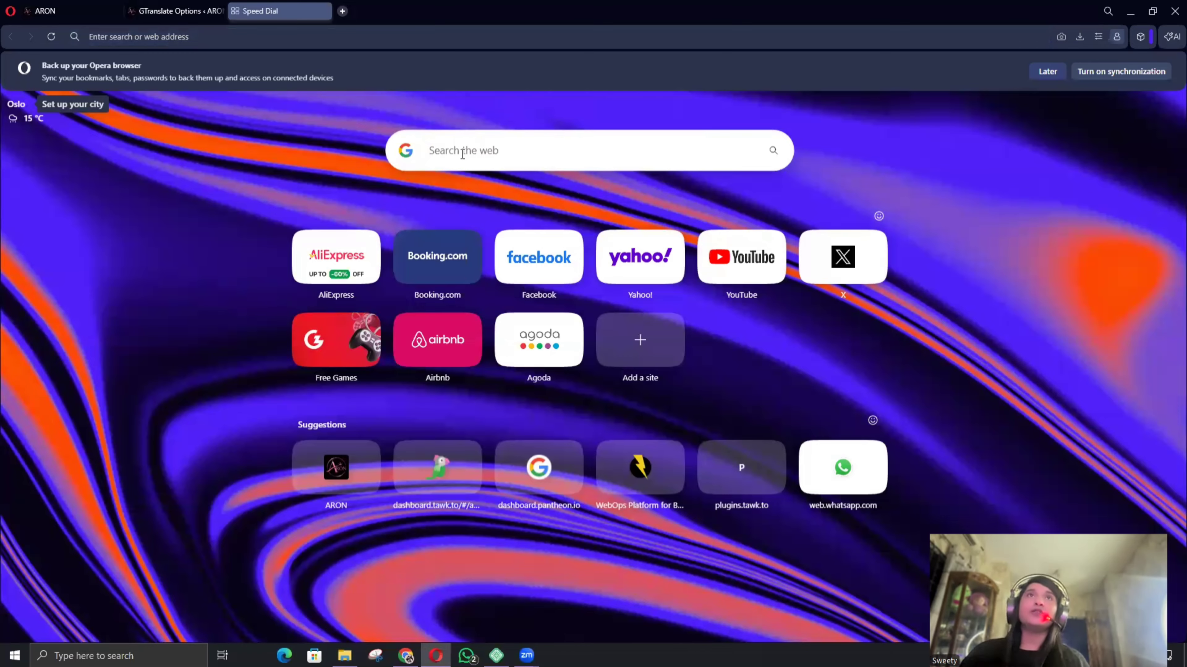
Search for 'pan', take the Pantheon.io suggestion, and open the pantheon.io homepage.
{"action": "left_click", "coordinate": [462, 154]}
{"action": "type", "text": "p"}
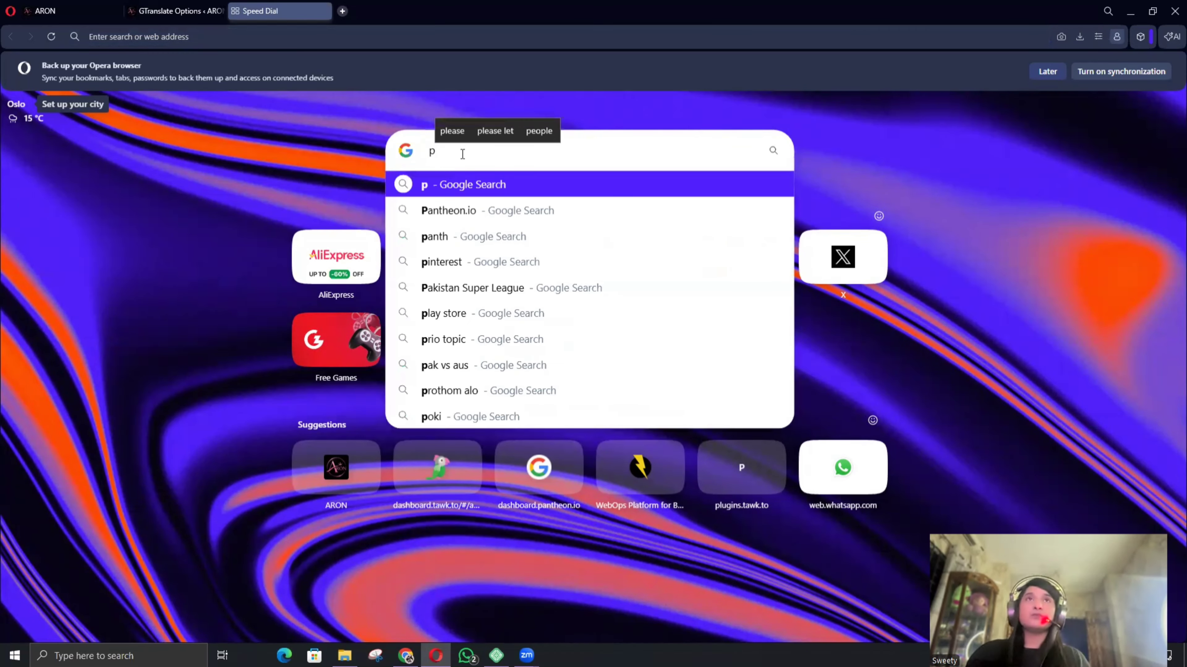
{"action": "type", "text": "antheon.io"}
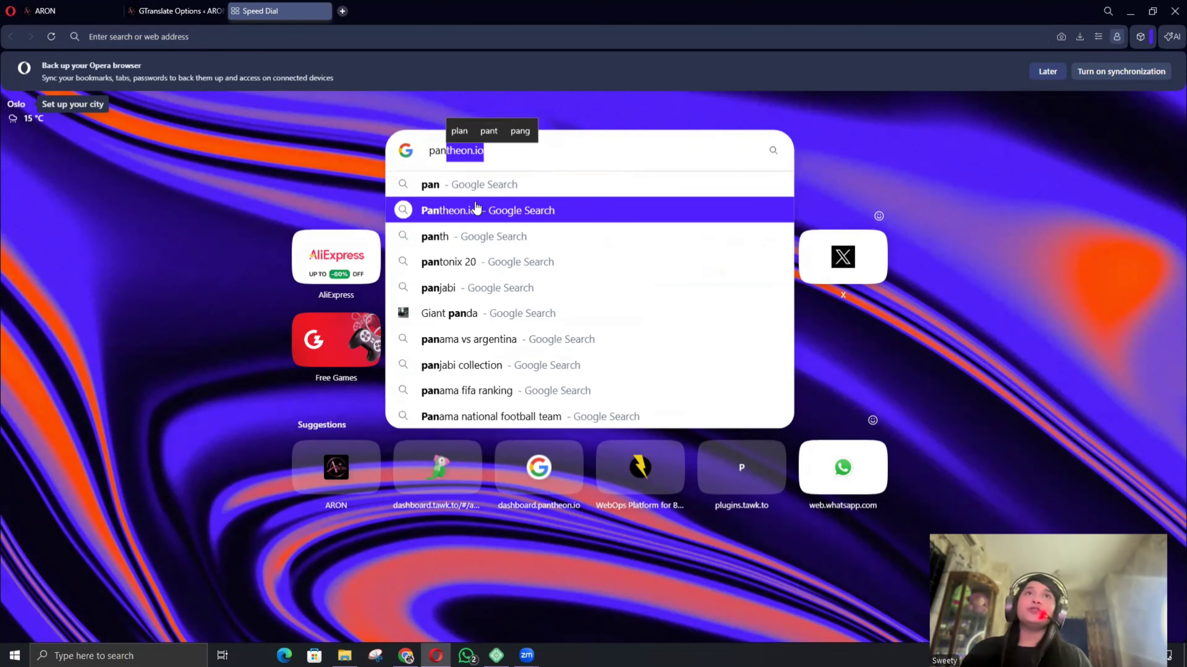
{"action": "left_click", "coordinate": [476, 209]}
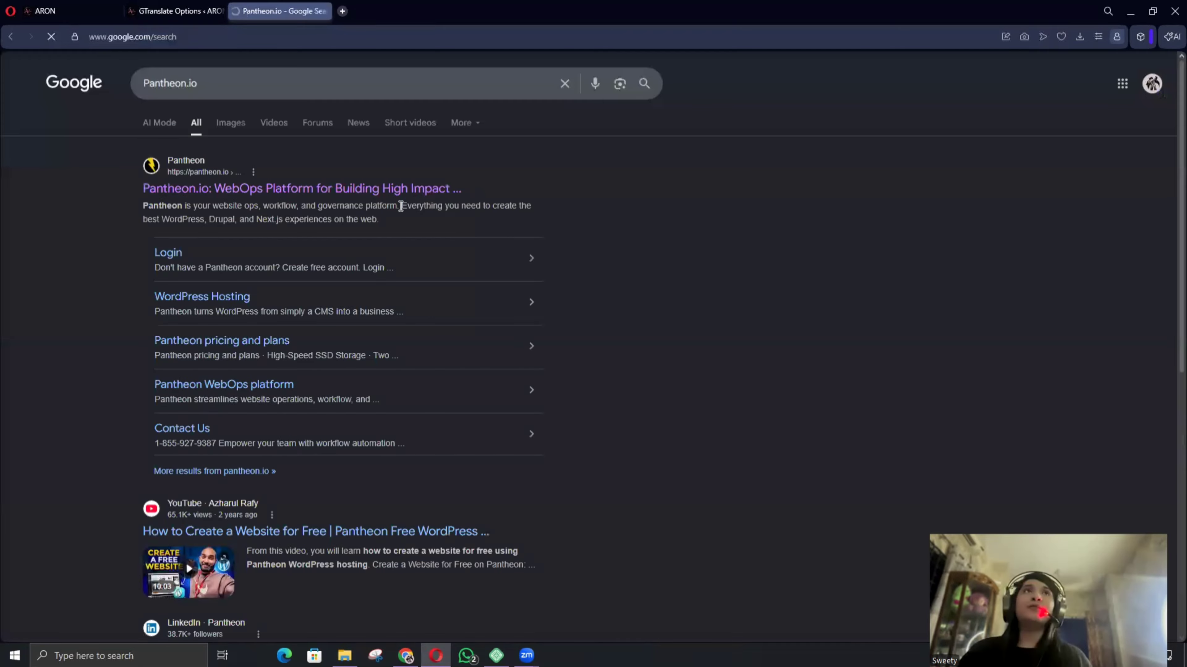
{"action": "left_click", "coordinate": [296, 188]}
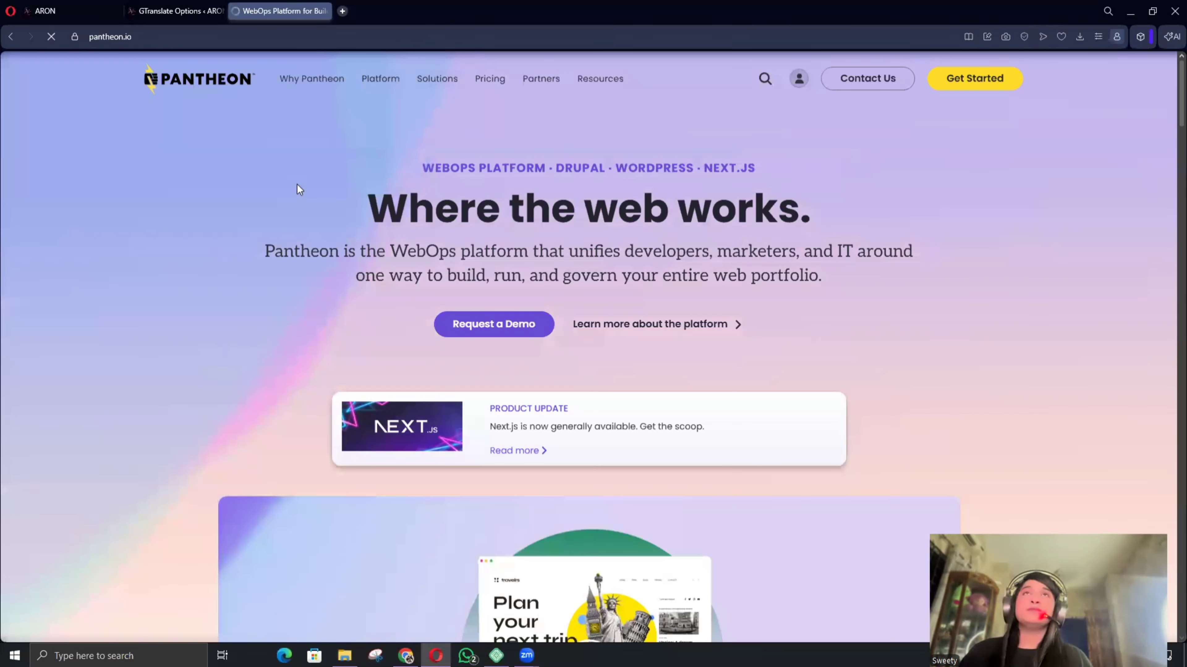
Sign in to Pantheon through Connect with Google using the chosen Google account.
{"action": "left_click", "coordinate": [799, 78]}
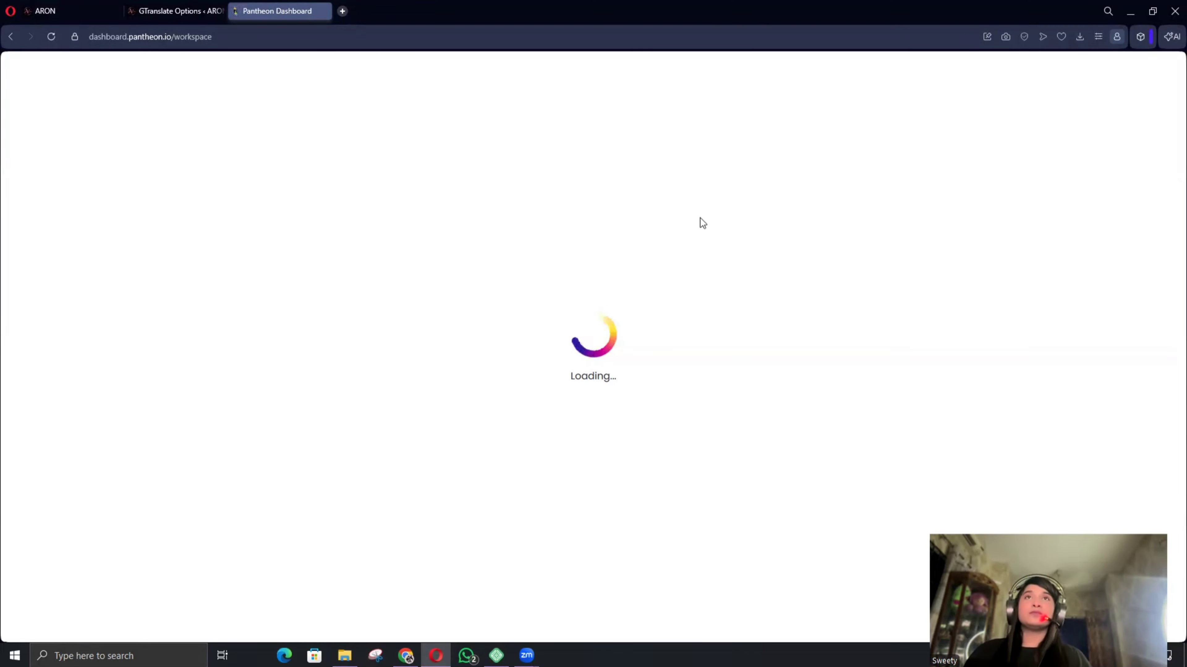
{"action": "left_click", "coordinate": [577, 164]}
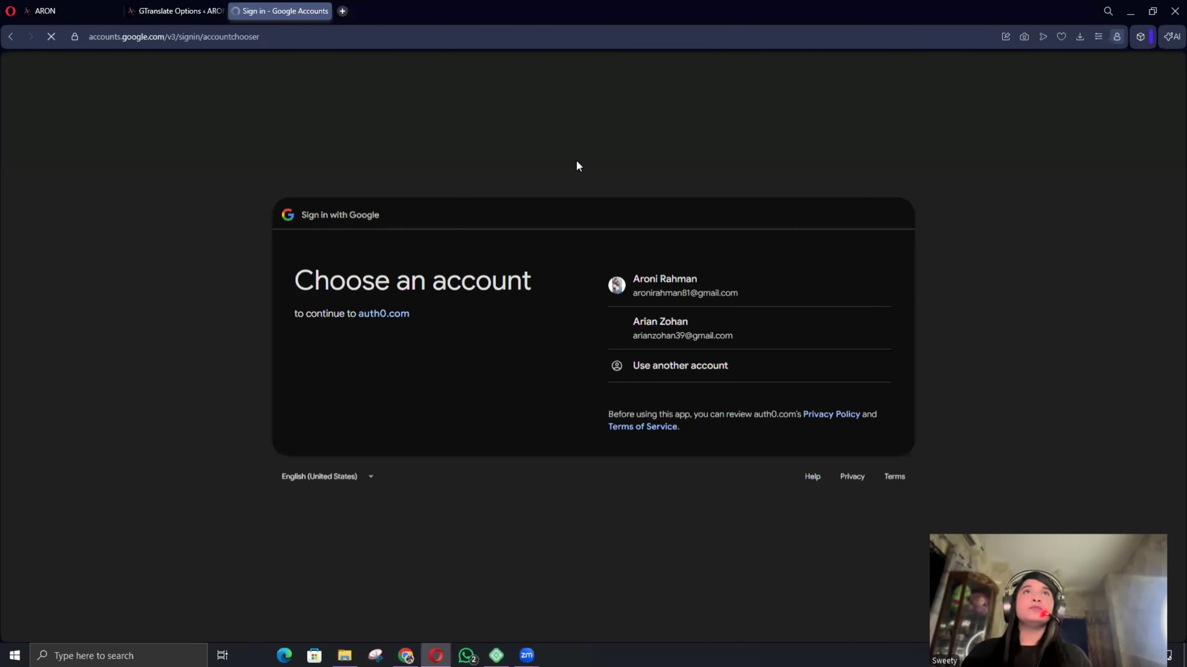
{"action": "left_click", "coordinate": [666, 280]}
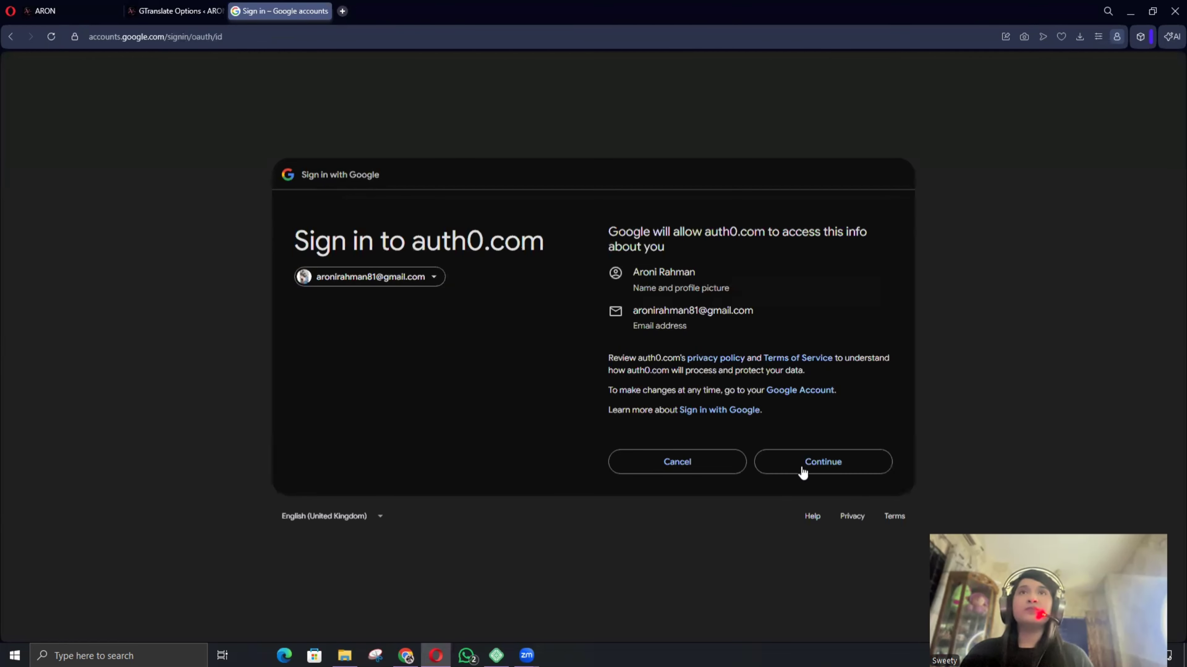
{"action": "left_click", "coordinate": [808, 467]}
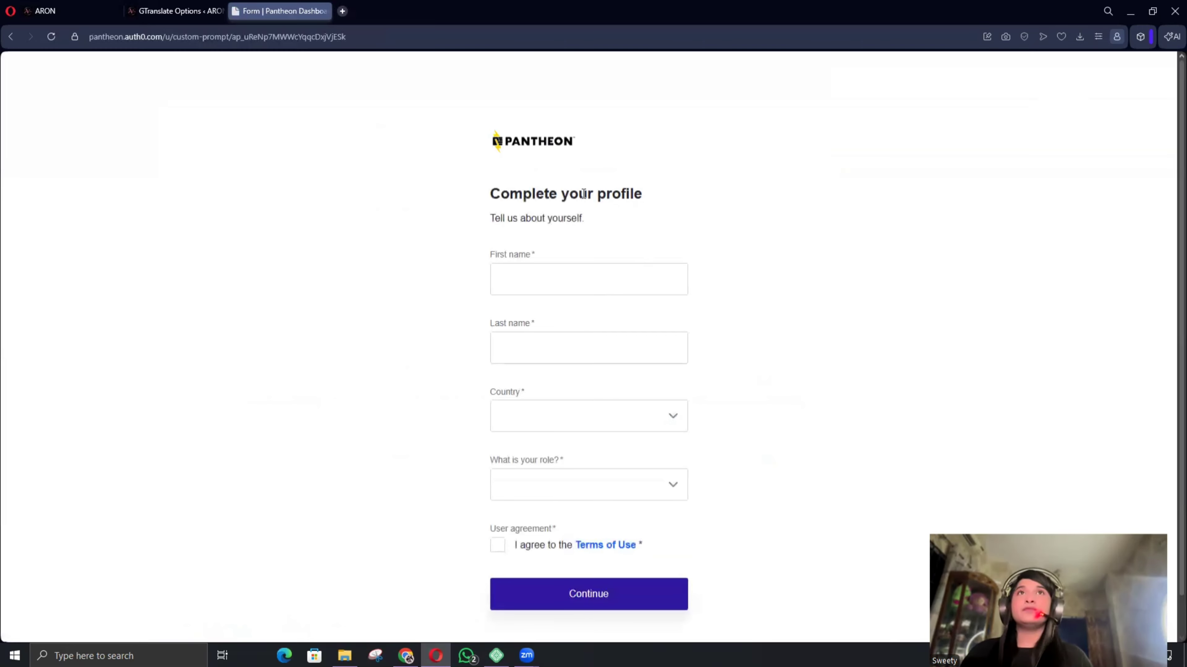
Fill in first and last name from saved details and set country to Bangladesh.
{"action": "left_click", "coordinate": [862, 277]}
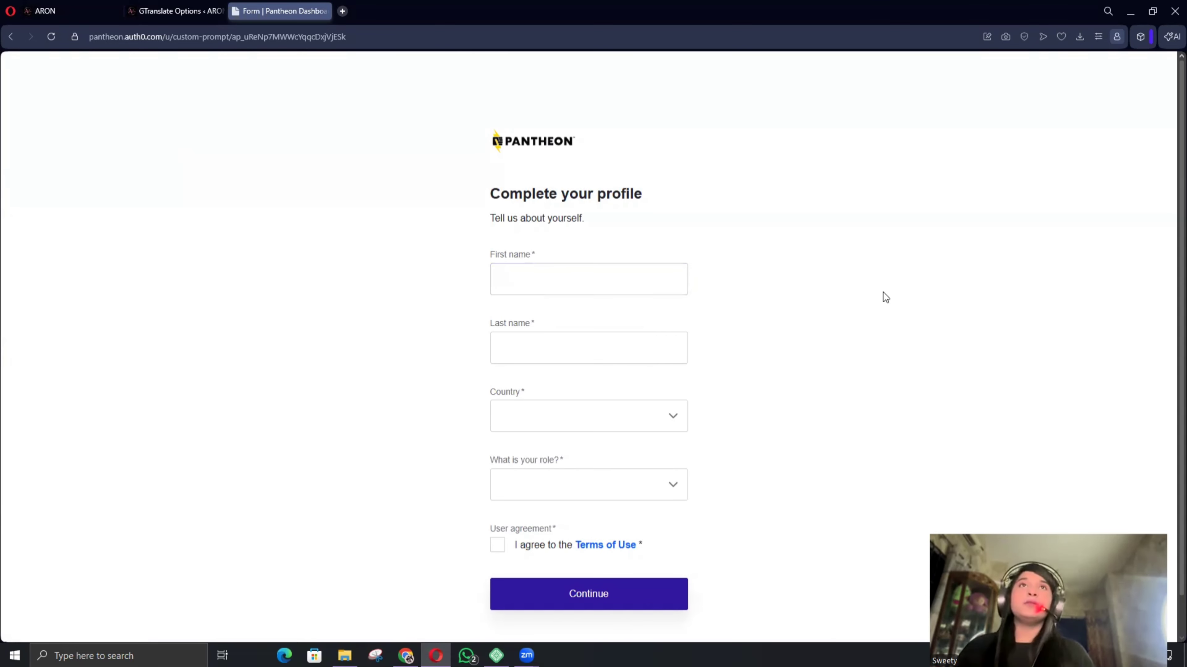
{"action": "scroll", "coordinate": [966, 357], "scroll_direction": "down", "scroll_amount": 1}
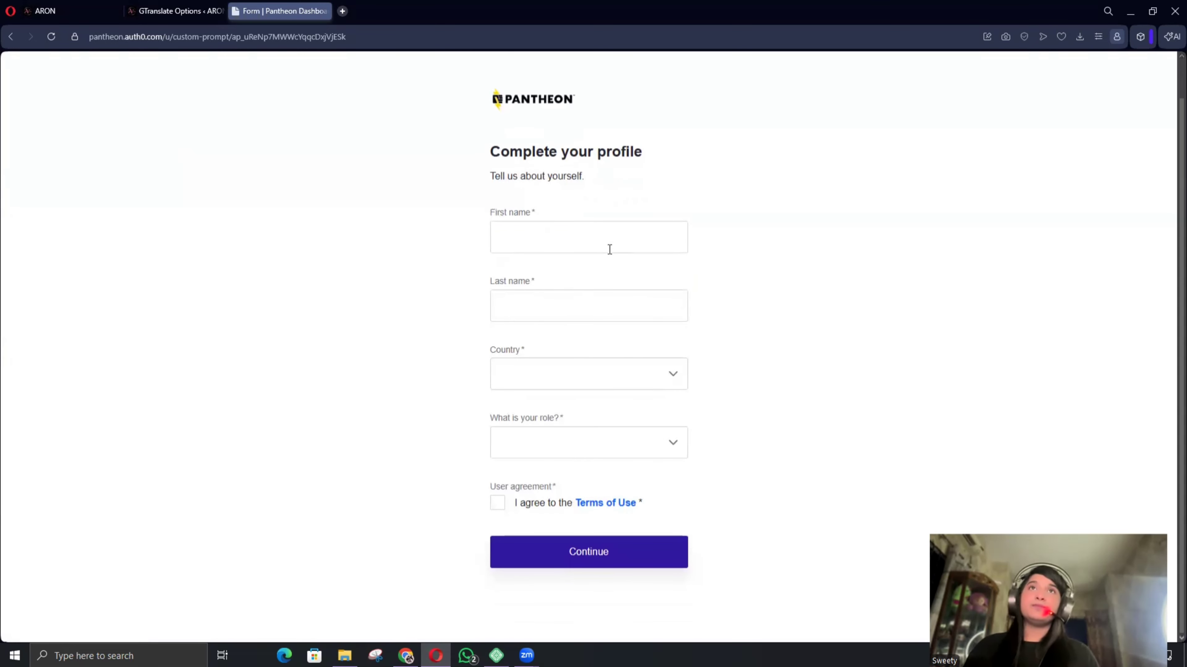
{"action": "left_click", "coordinate": [609, 249]}
{"action": "left_click", "coordinate": [599, 271]}
{"action": "left_click", "coordinate": [570, 302]}
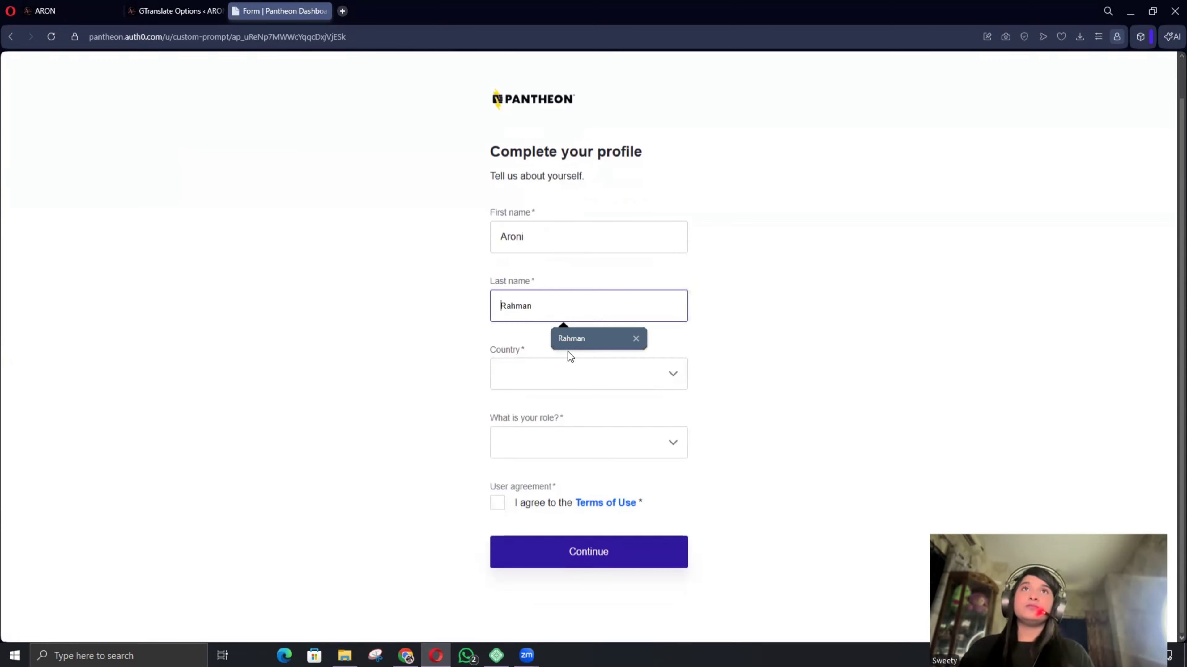
{"action": "left_click", "coordinate": [575, 348]}
{"action": "left_click", "coordinate": [593, 374]}
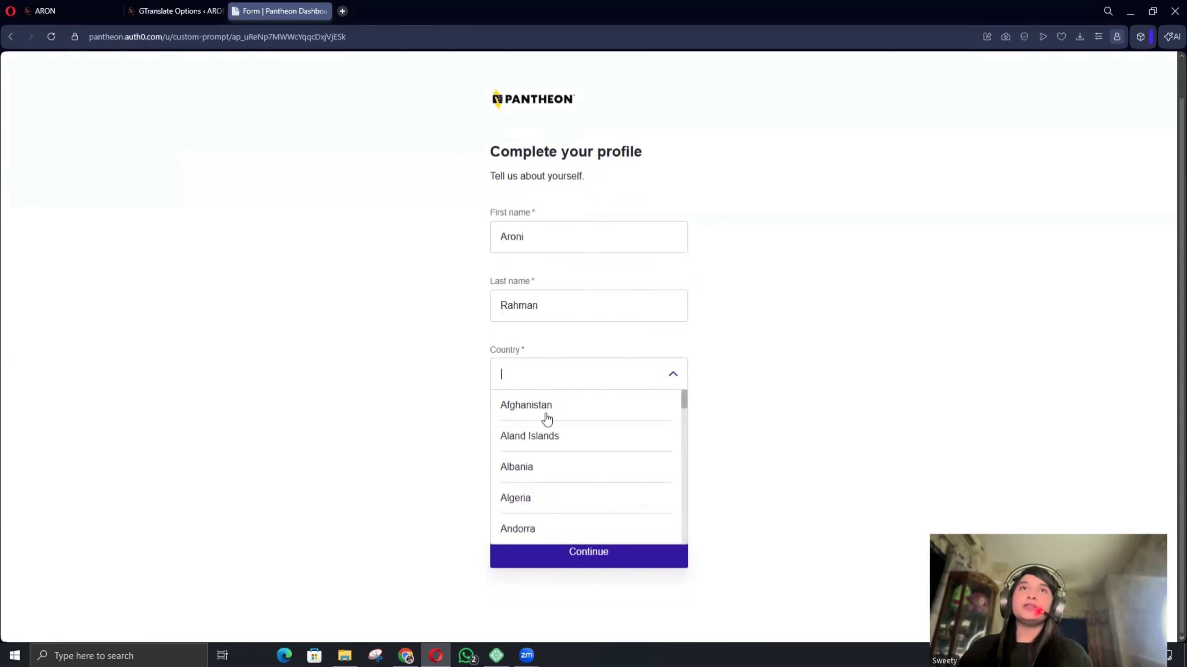
{"action": "scroll", "coordinate": [561, 481], "scroll_direction": "down", "scroll_amount": 5}
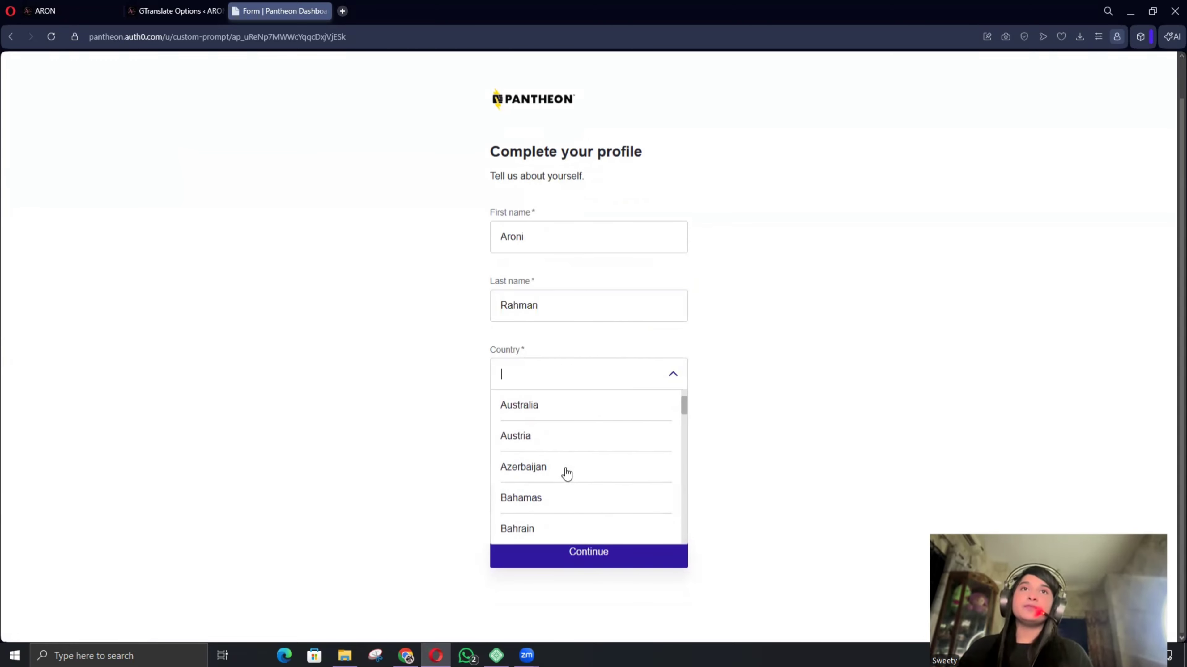
{"action": "scroll", "coordinate": [561, 481], "scroll_direction": "down", "scroll_amount": 2}
{"action": "left_click", "coordinate": [544, 496]}
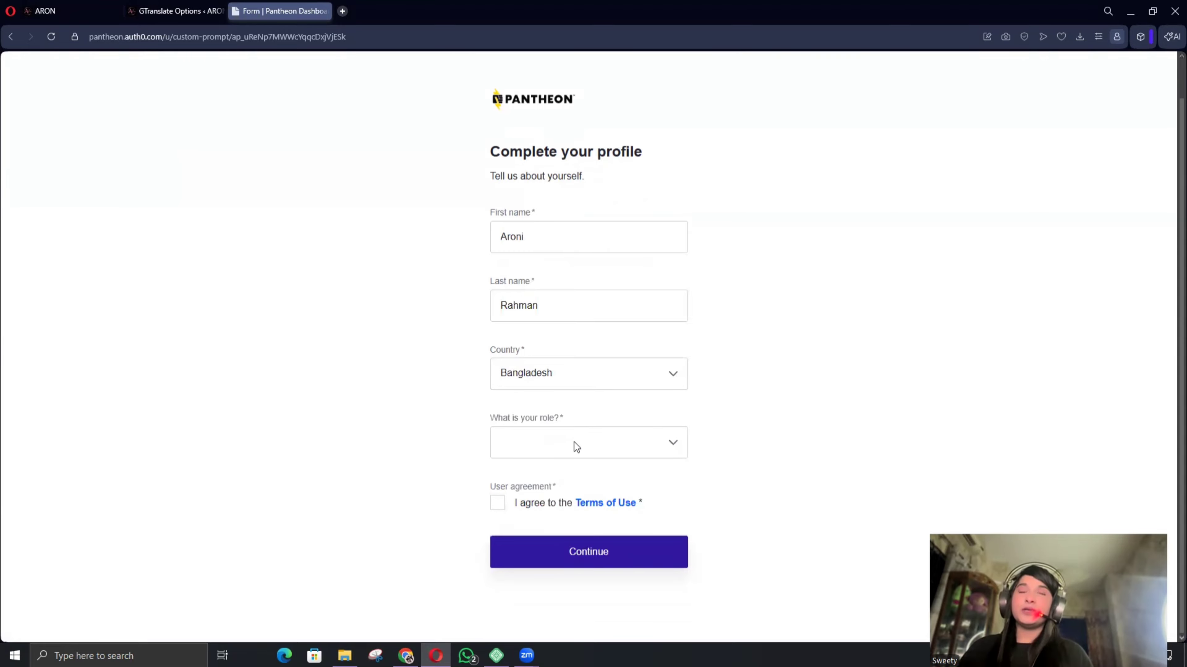
Choose role Student / Educator, accept the Terms of Use, opt in to marketing, and submit.
{"action": "left_click", "coordinate": [597, 445]}
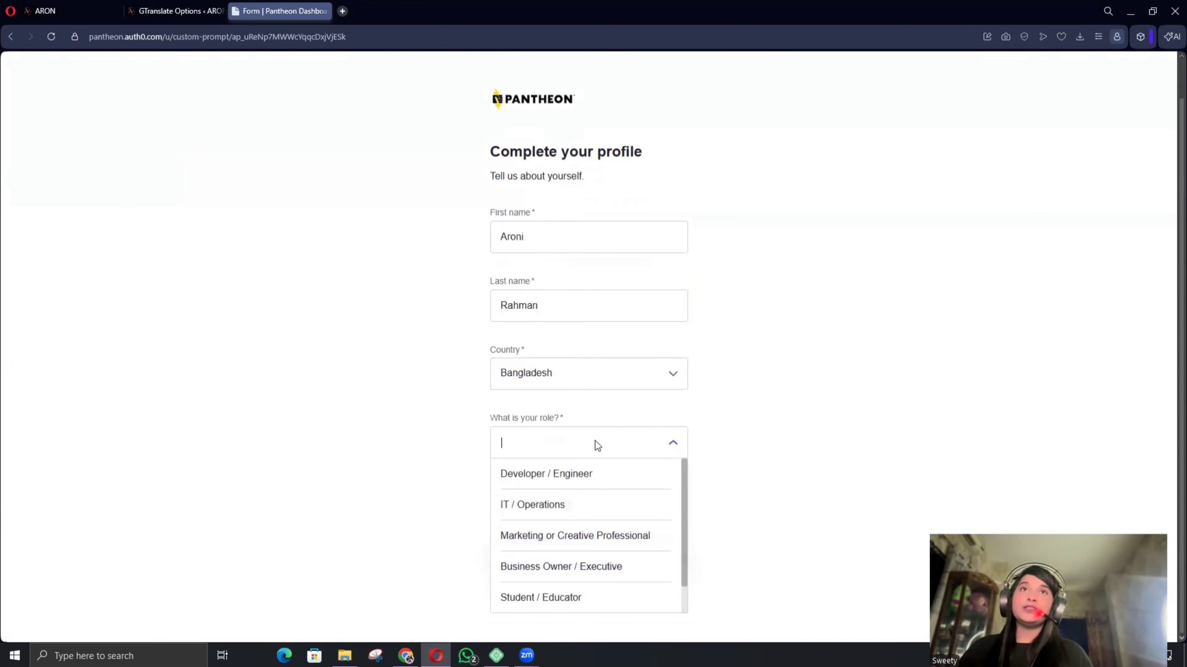
{"action": "left_click", "coordinate": [554, 597]}
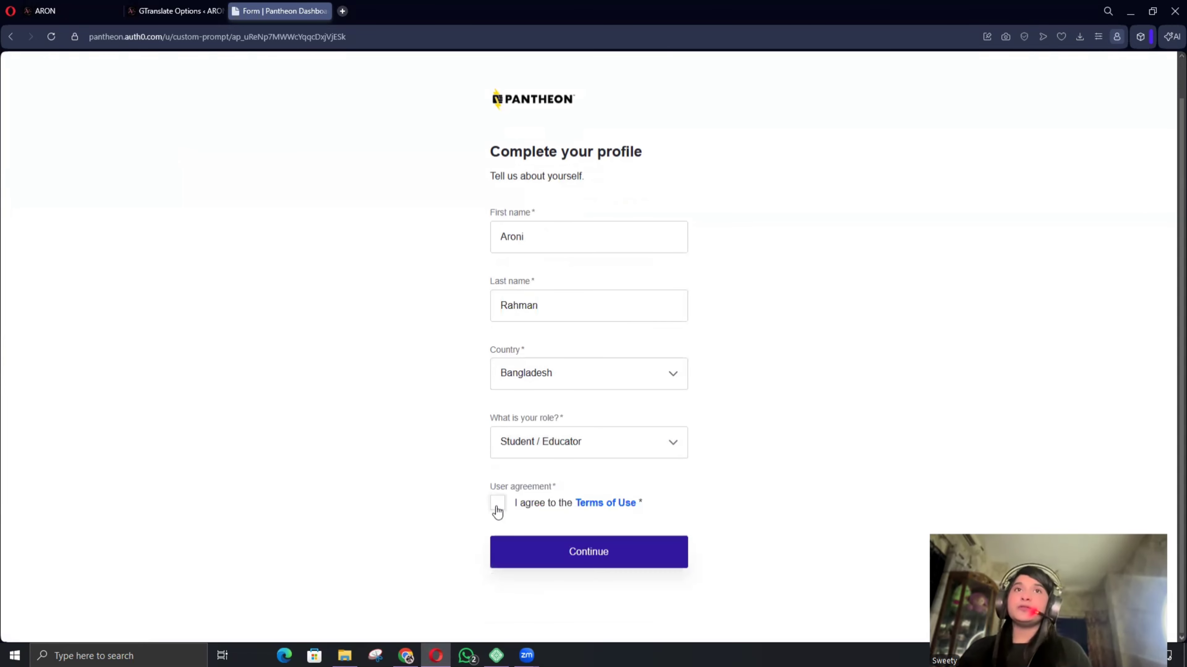
{"action": "left_click", "coordinate": [497, 510]}
{"action": "left_click", "coordinate": [585, 554]}
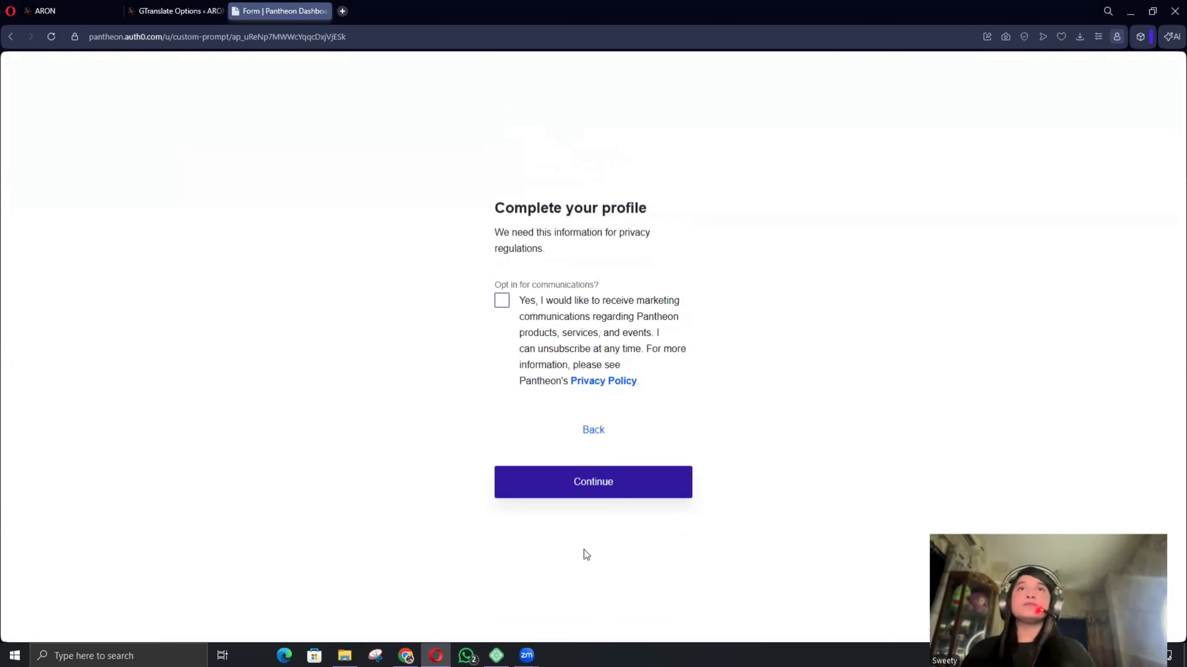
{"action": "left_click", "coordinate": [499, 303]}
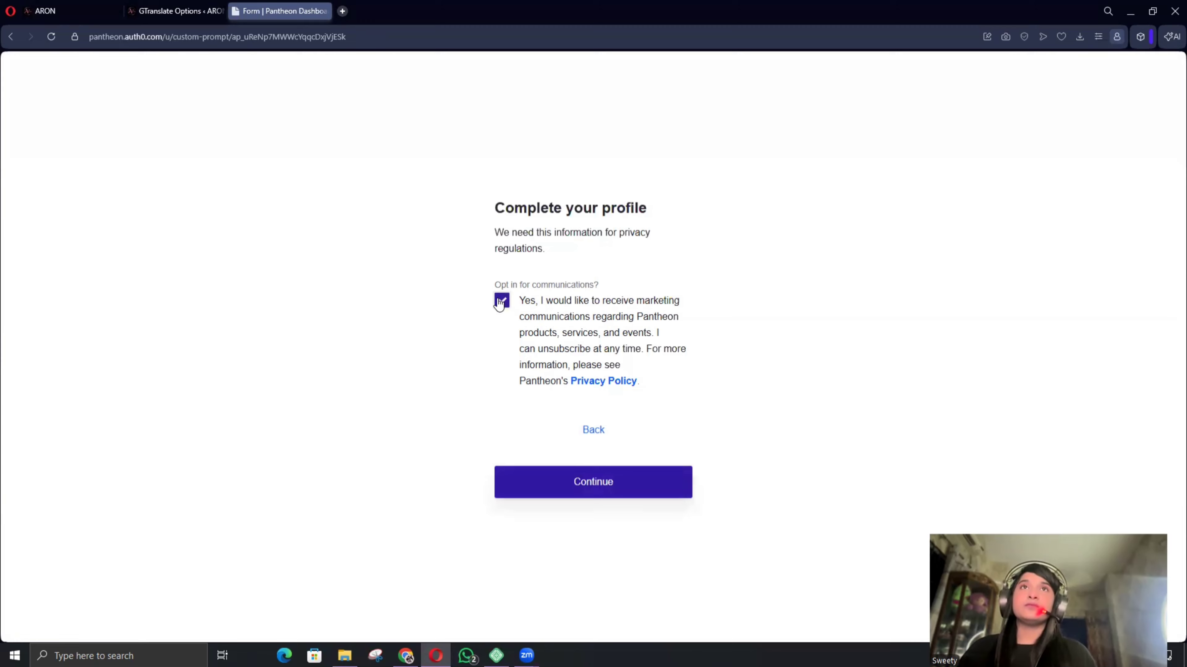
{"action": "left_click", "coordinate": [599, 485]}
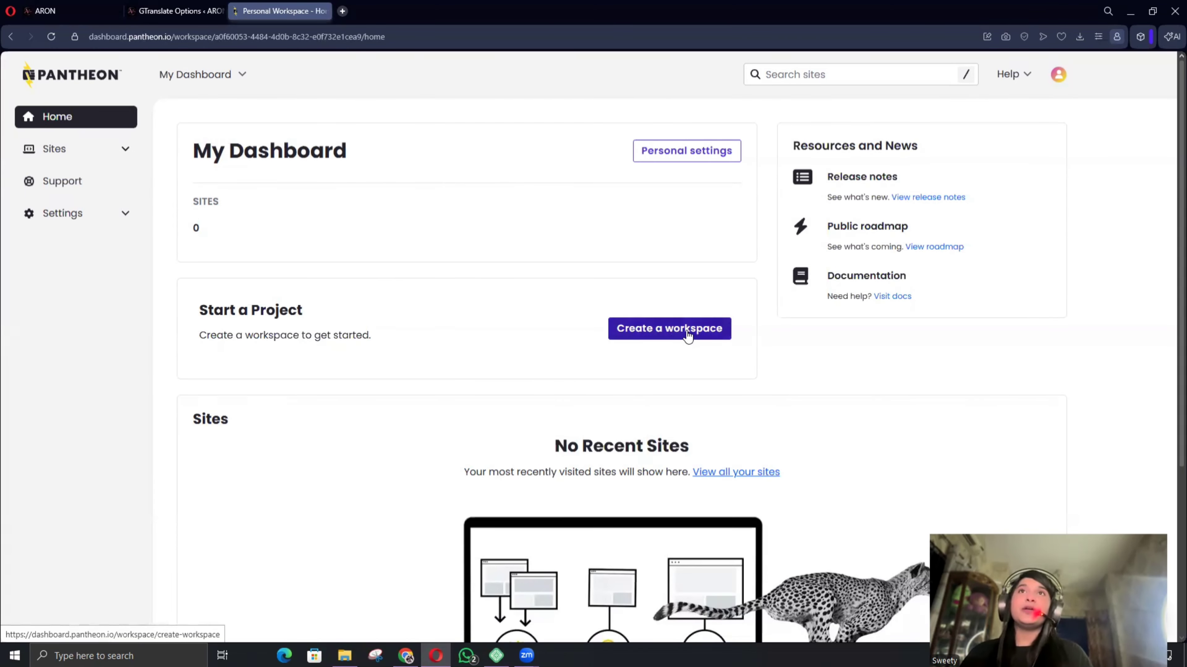
Start a new workspace and name it ARON.
{"action": "left_click", "coordinate": [688, 332]}
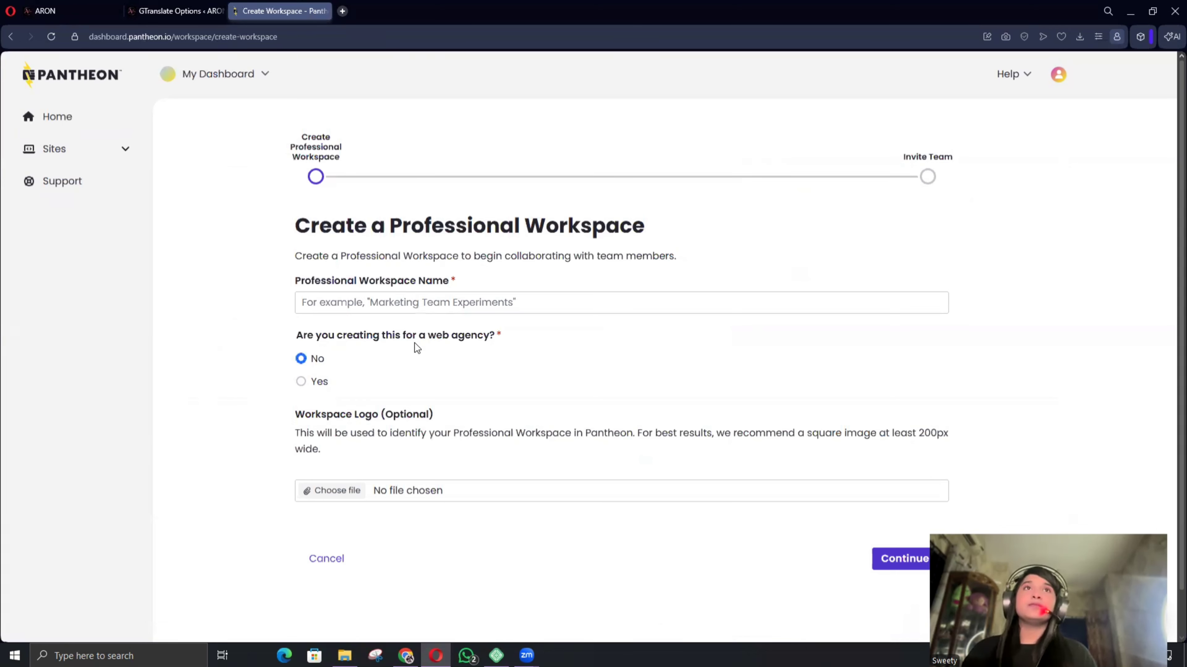
{"action": "scroll", "coordinate": [584, 267], "scroll_direction": "down", "scroll_amount": 1}
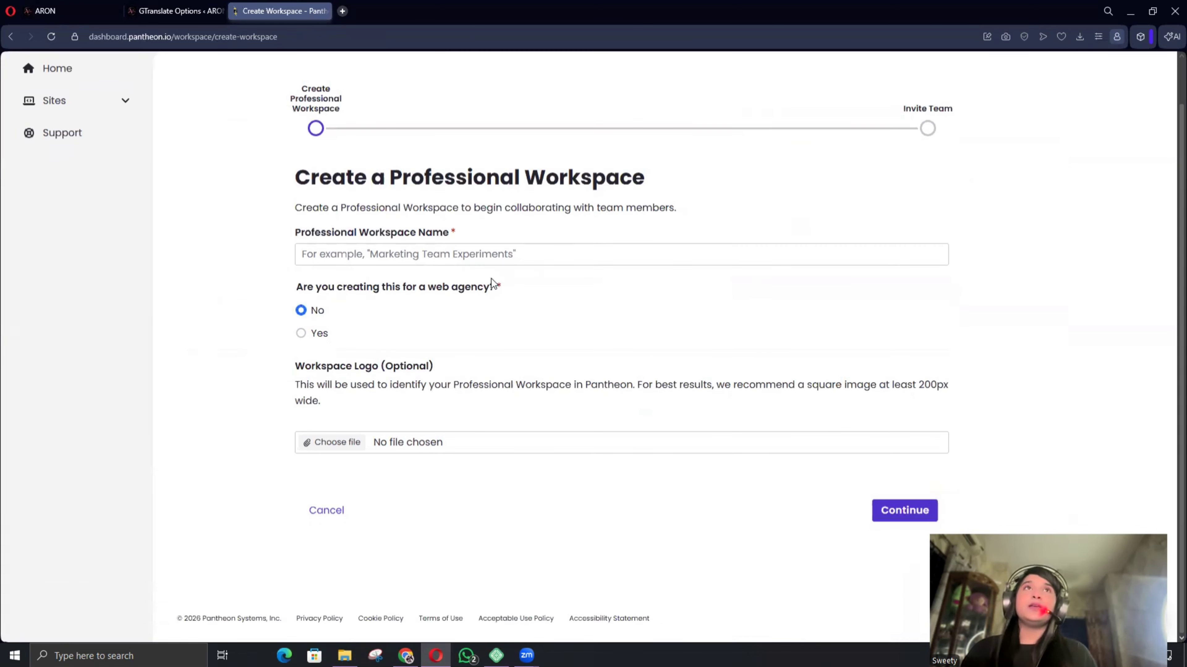
{"action": "left_click", "coordinate": [321, 258]}
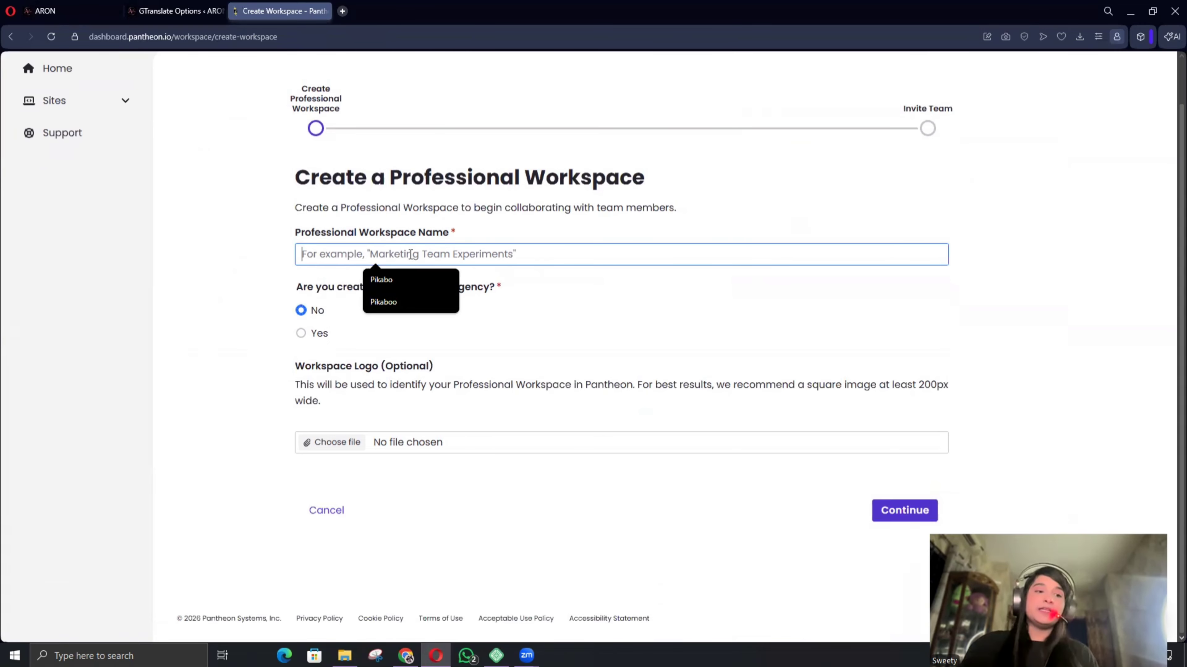
{"action": "type", "text": "q"}
{"action": "key", "text": "BackSpace"}
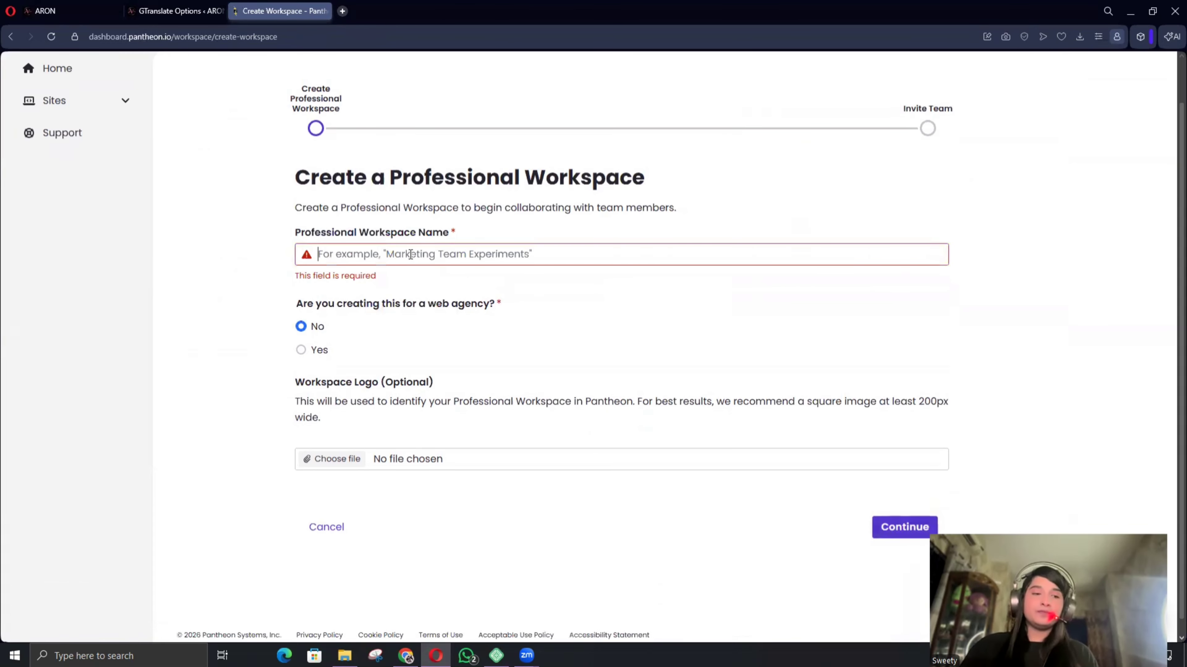
{"action": "type", "text": "A"}
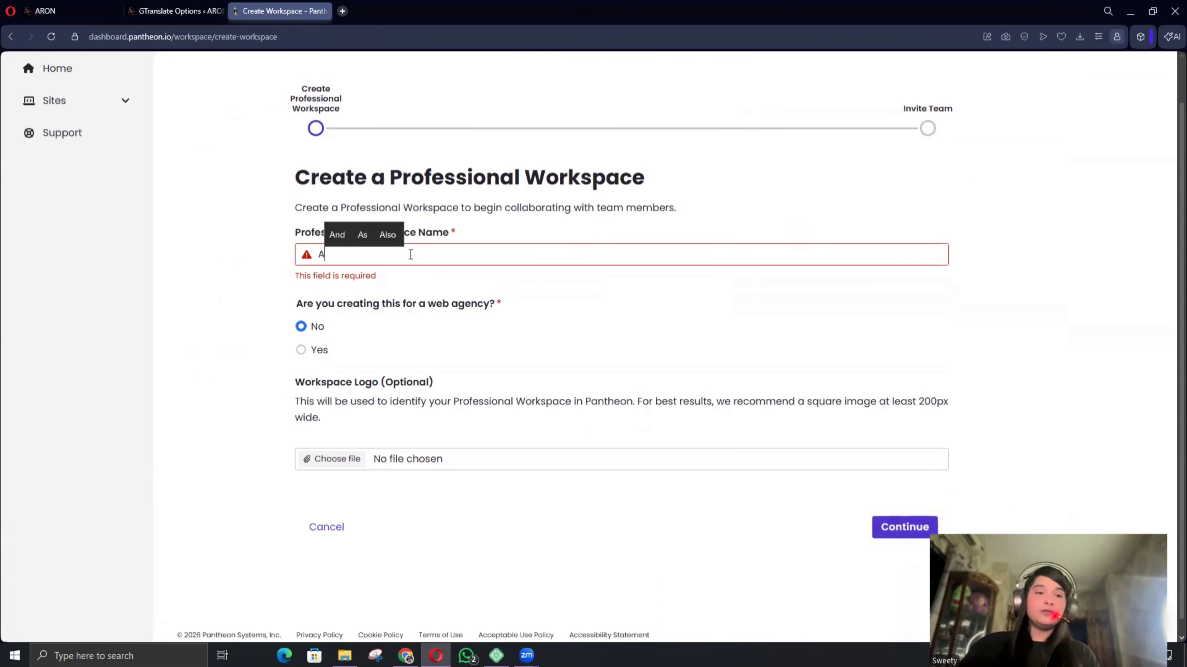
{"action": "type", "text": "RON"}
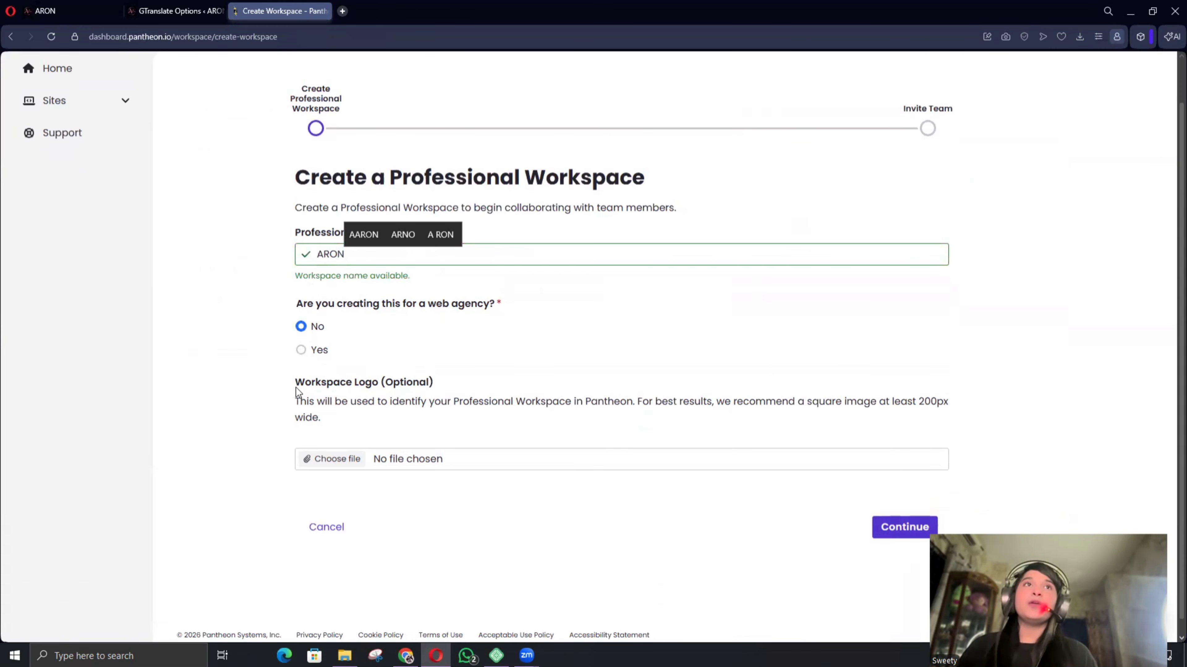
Attach the ARON logo image from the F: drive Pictures folder as the workspace logo.
{"action": "left_click", "coordinate": [335, 458]}
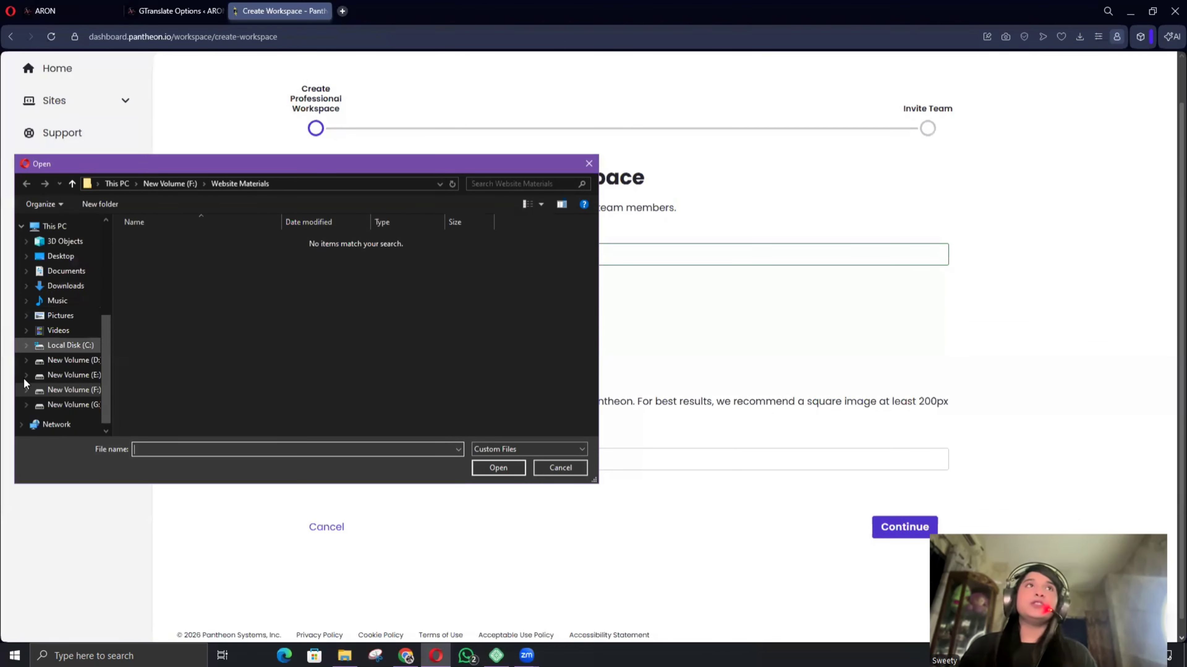
{"action": "left_click", "coordinate": [52, 391]}
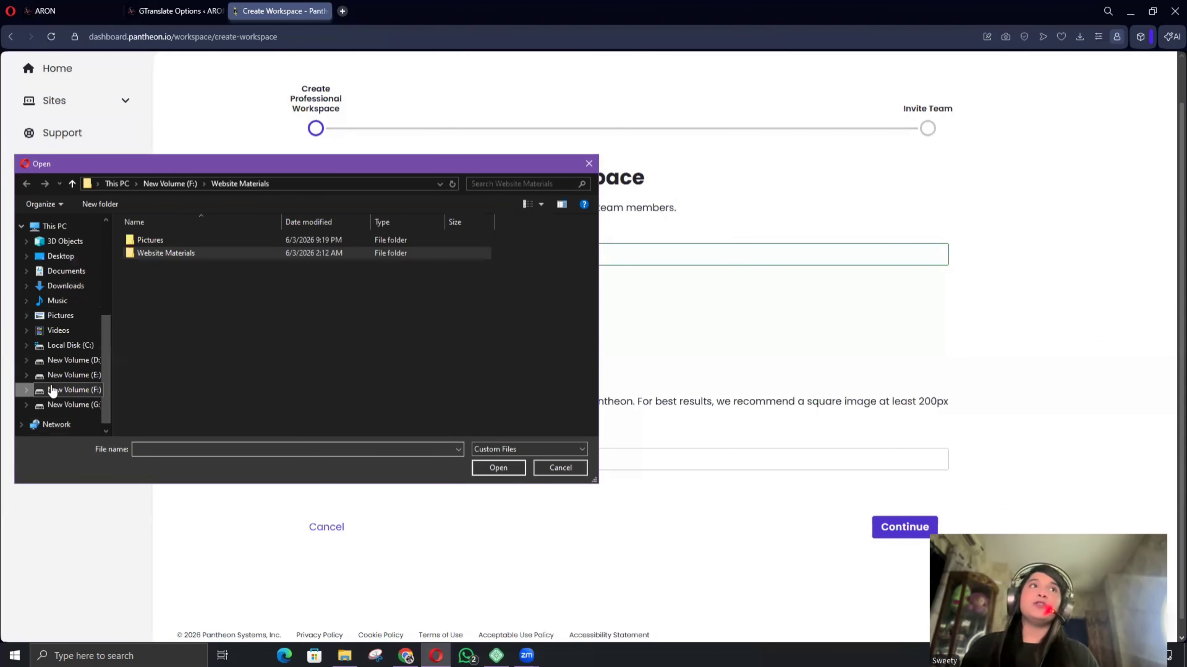
{"action": "left_click", "coordinate": [239, 235]}
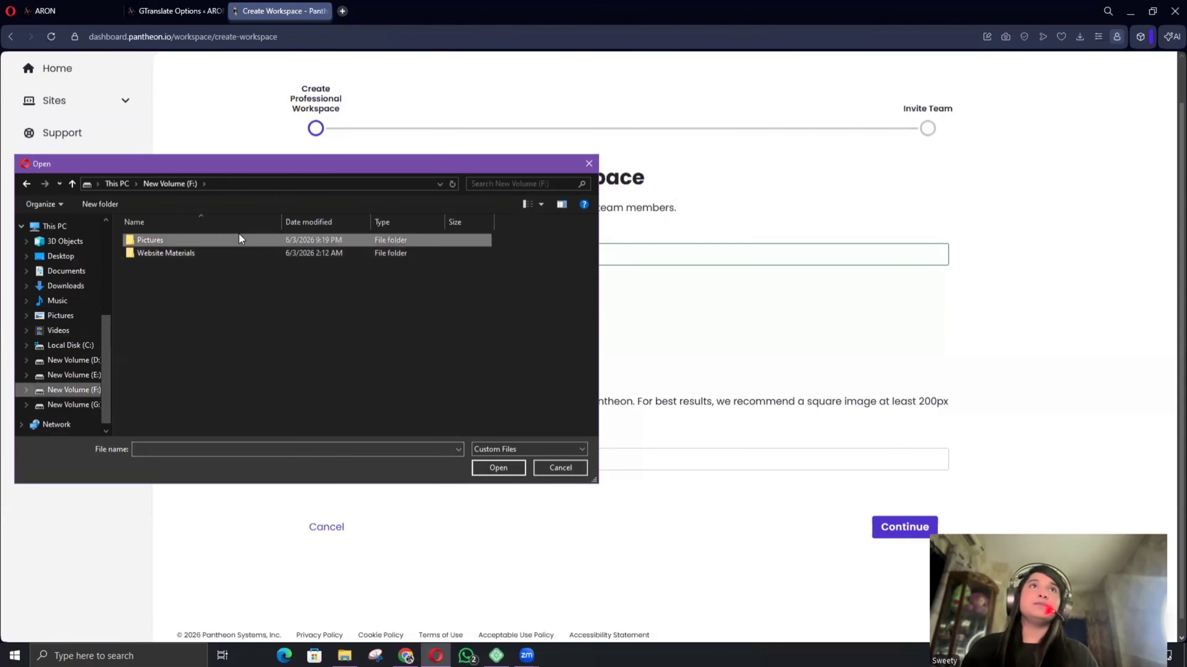
{"action": "double_click", "coordinate": [269, 237]}
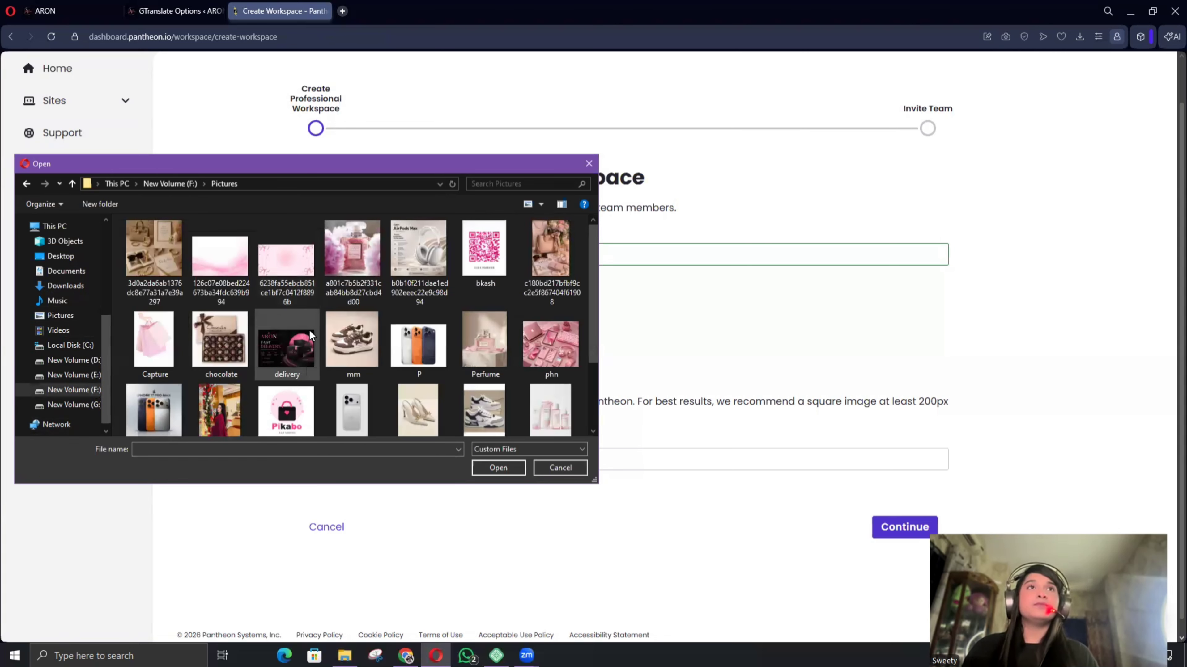
{"action": "scroll", "coordinate": [389, 328], "scroll_direction": "down", "scroll_amount": 2}
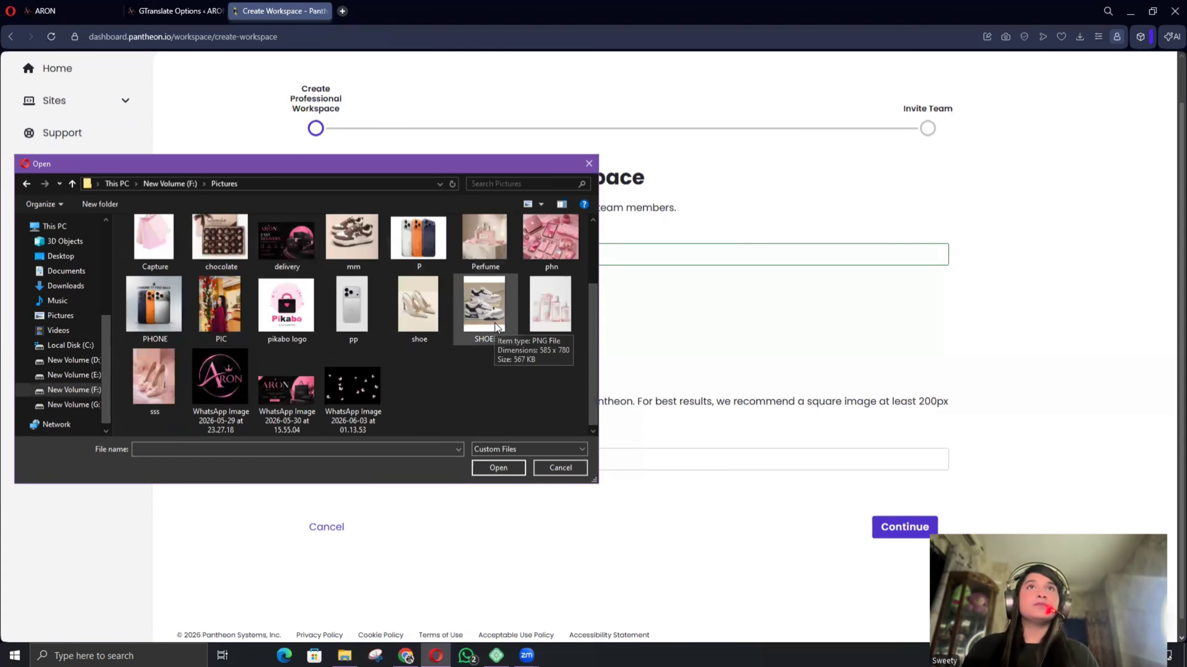
{"action": "left_click", "coordinate": [213, 376]}
{"action": "left_click", "coordinate": [498, 468]}
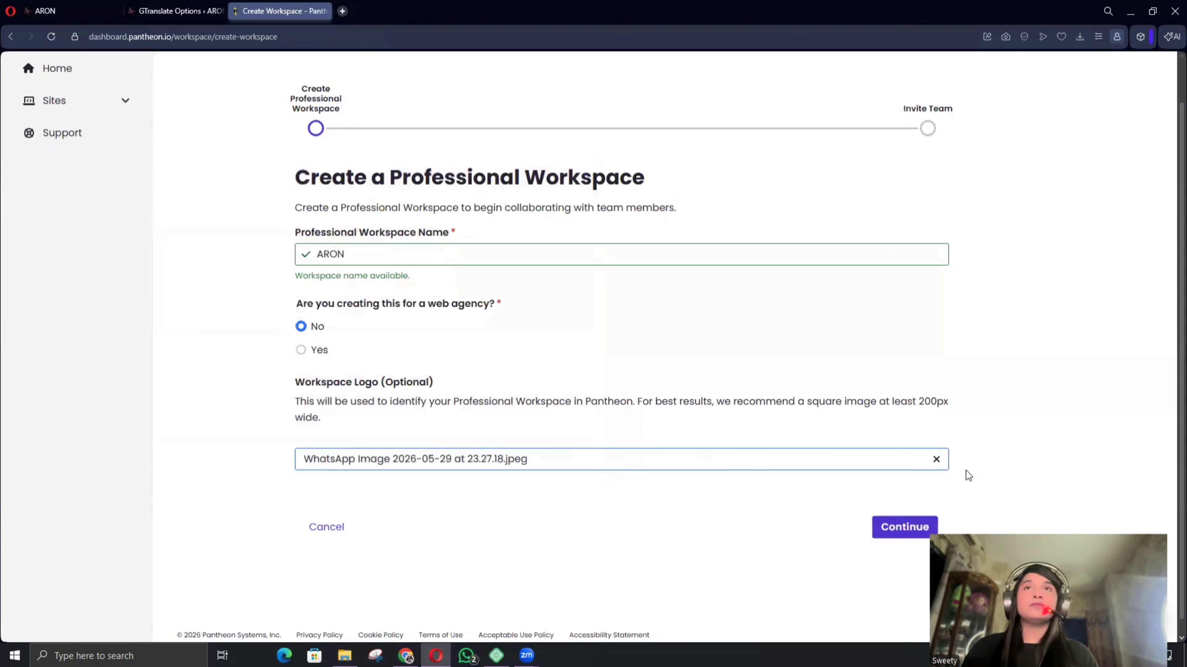
Submit the workspace, skip inviting team members, and go to the ARON workspace home.
{"action": "scroll", "coordinate": [741, 384], "scroll_direction": "down", "scroll_amount": 1}
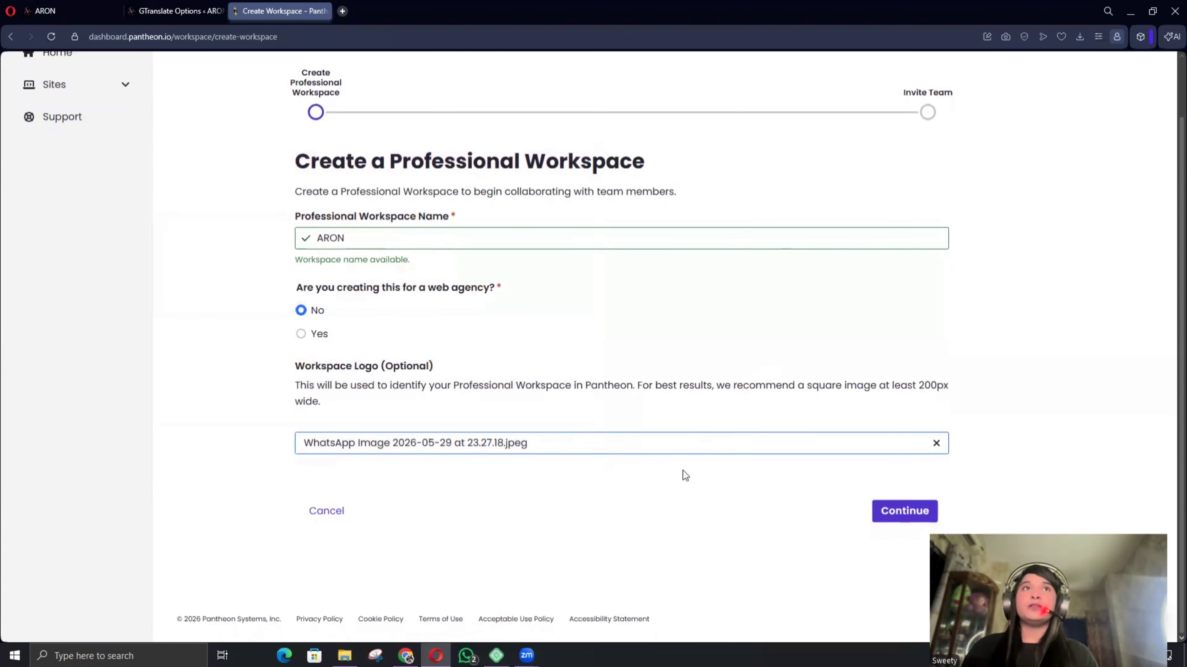
{"action": "left_click", "coordinate": [916, 515]}
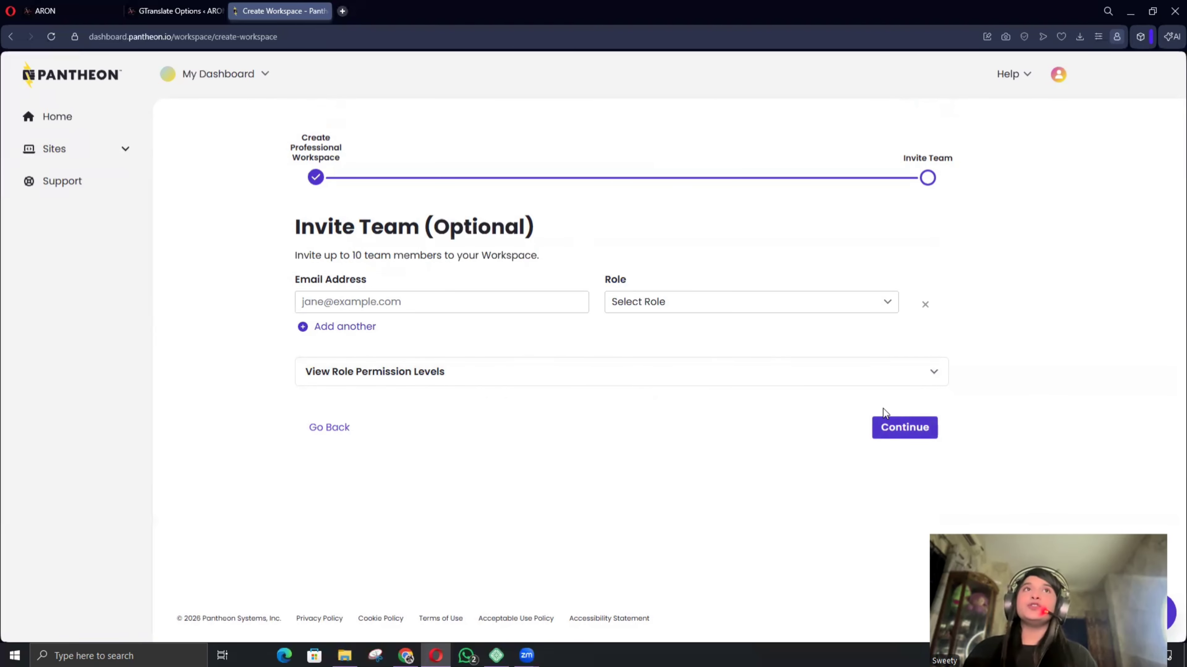
{"action": "left_click", "coordinate": [907, 428]}
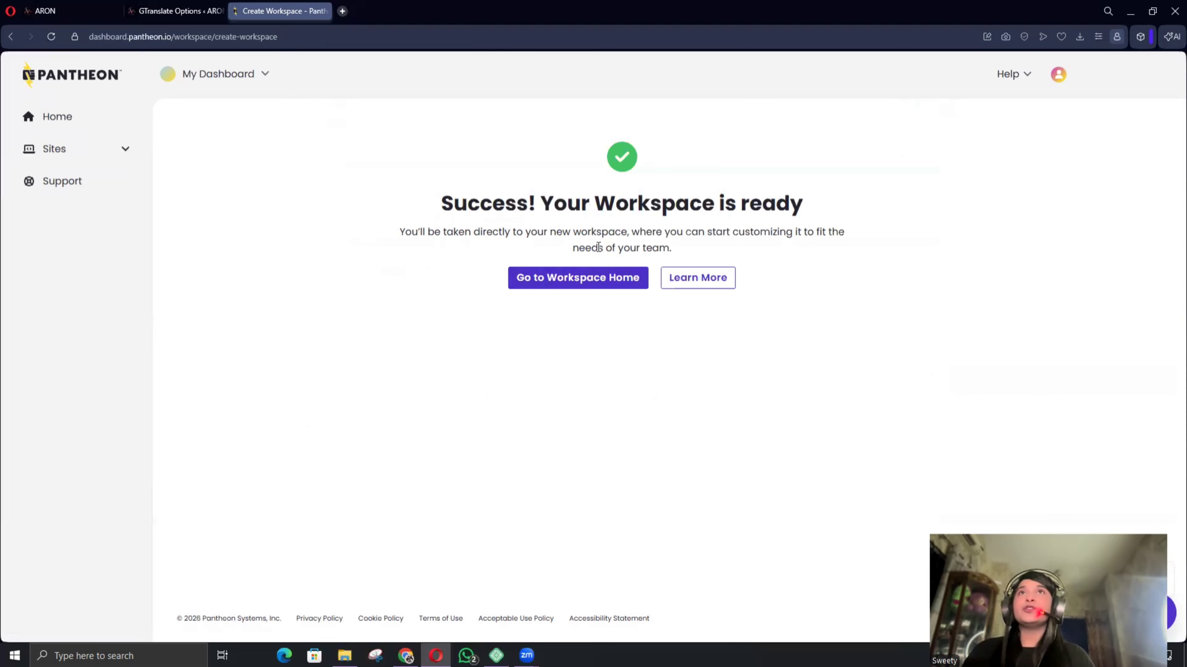
{"action": "left_click", "coordinate": [586, 279]}
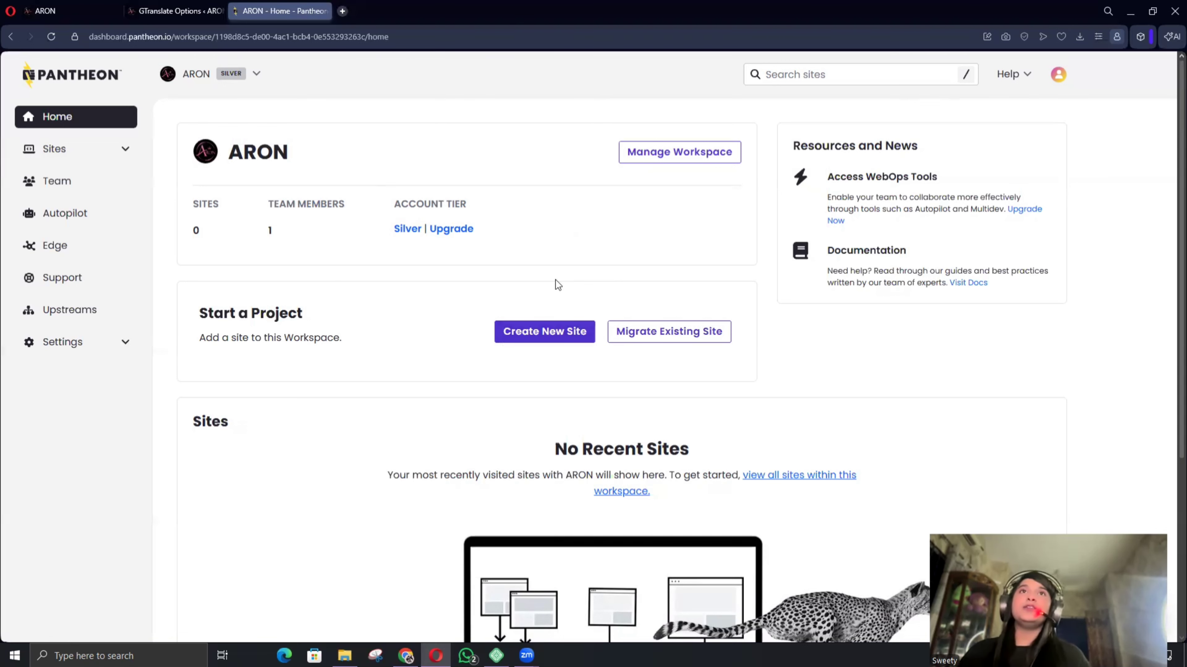
Start a new site as a WordPress site hosted on Pantheon.
{"action": "left_click", "coordinate": [533, 342]}
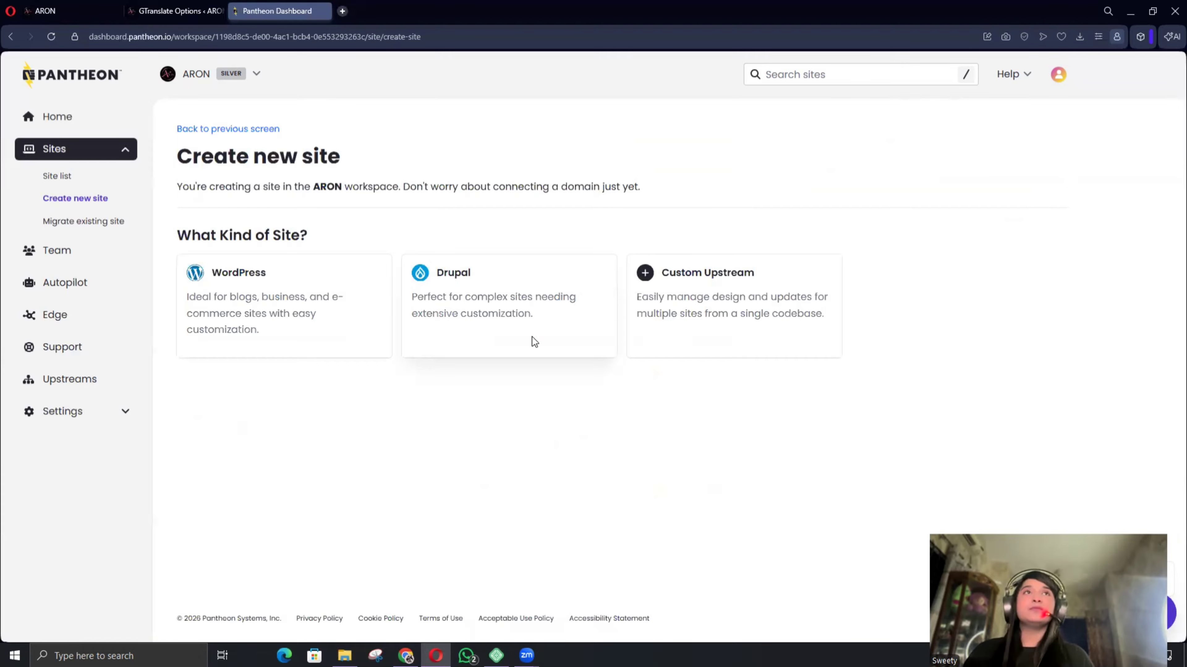
{"action": "left_click", "coordinate": [309, 283]}
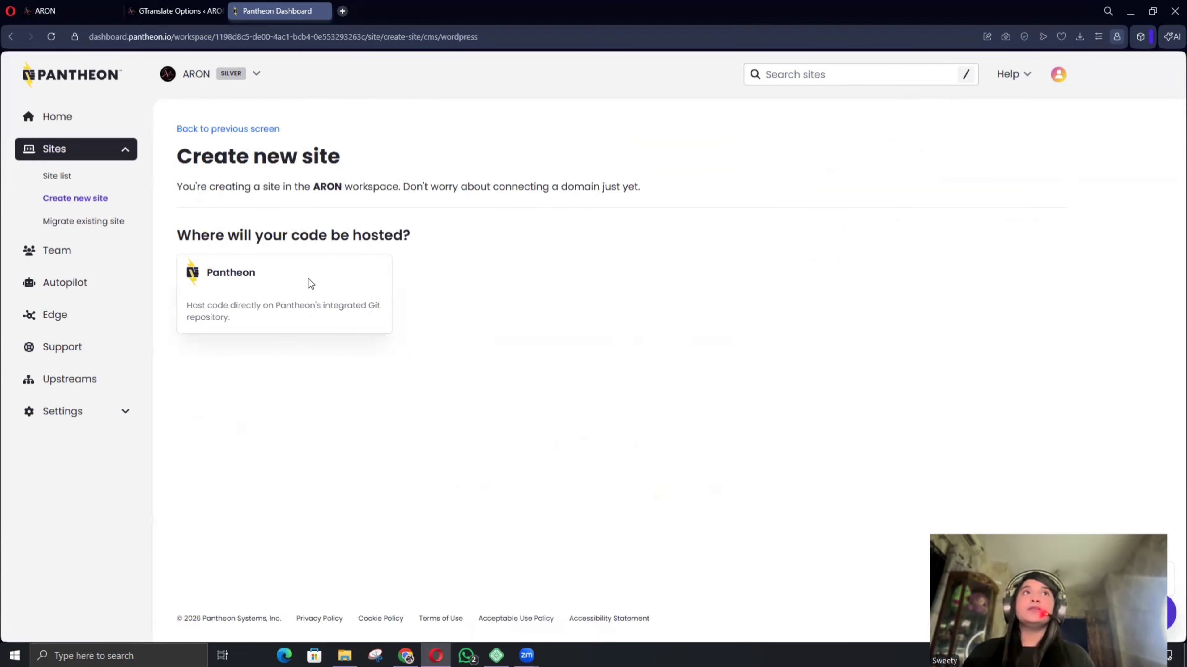
{"action": "left_click", "coordinate": [308, 279]}
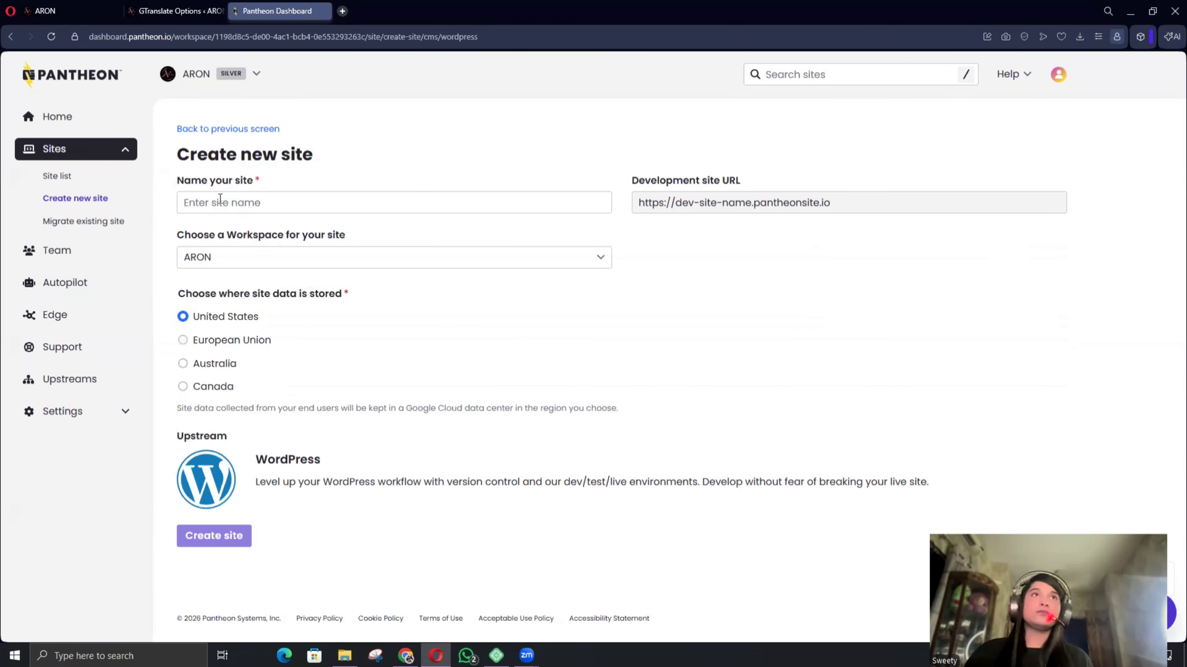
Name the site ARONN since ARON is taken, and create it.
{"action": "left_click", "coordinate": [223, 201]}
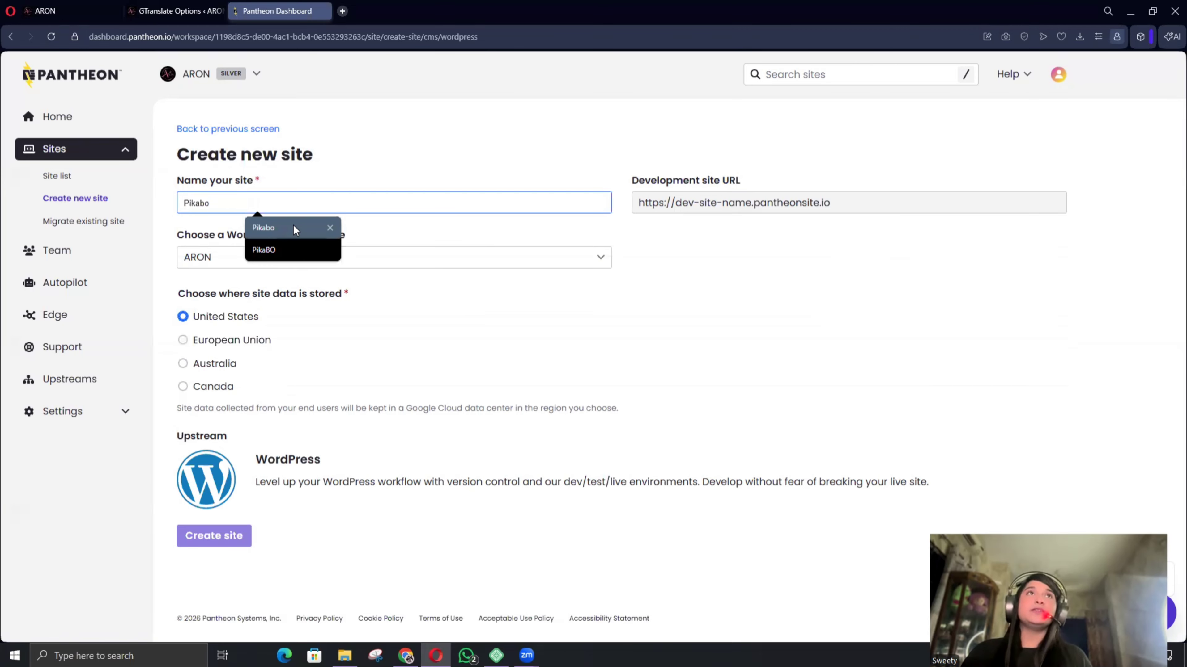
{"action": "type", "text": "A"}
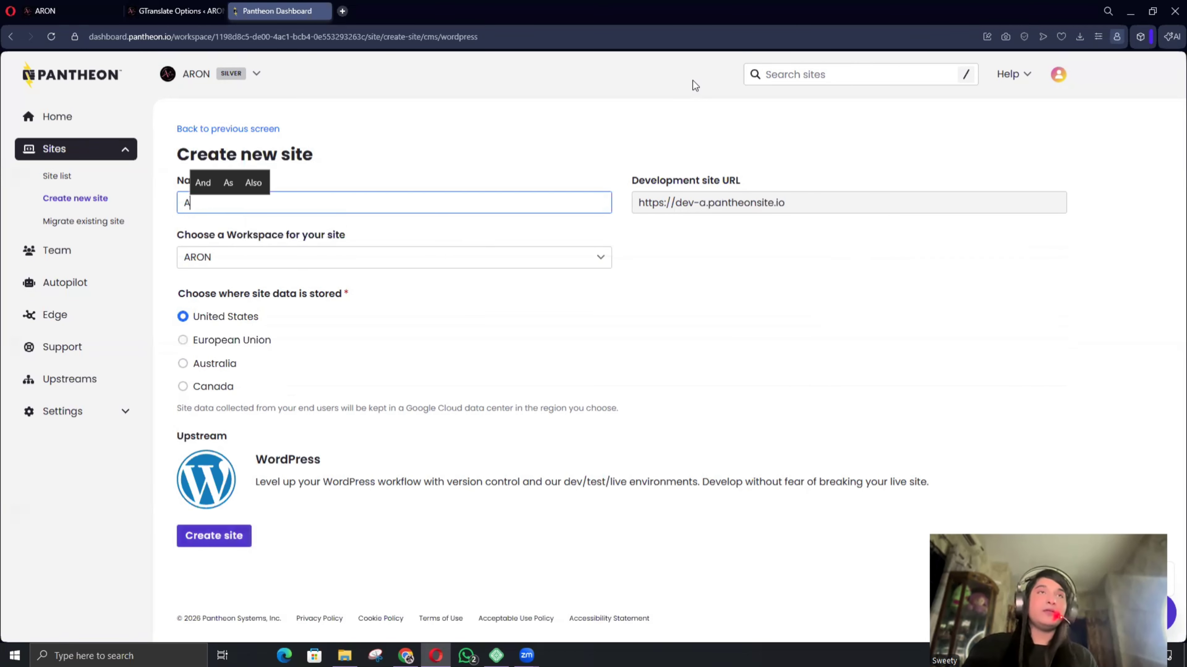
{"action": "type", "text": "RON"}
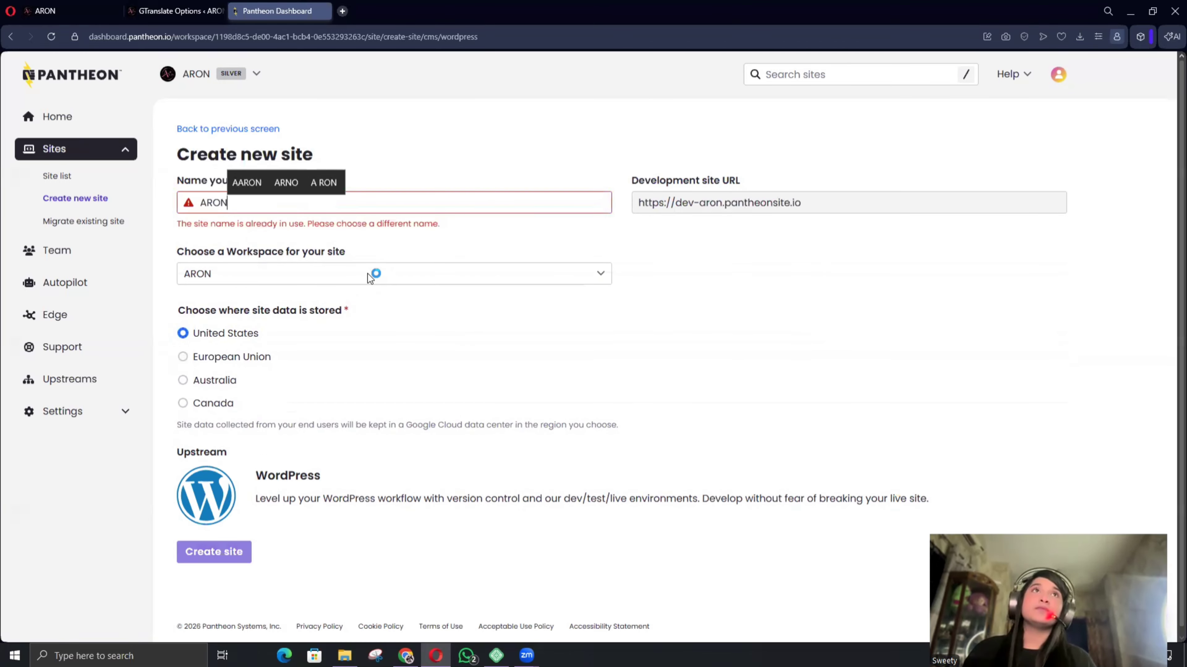
{"action": "key", "text": "BackSpace"}
{"action": "key", "text": "BackSpace"}
{"action": "key", "text": "BackSpace"}
{"action": "key", "text": "BackSpace"}
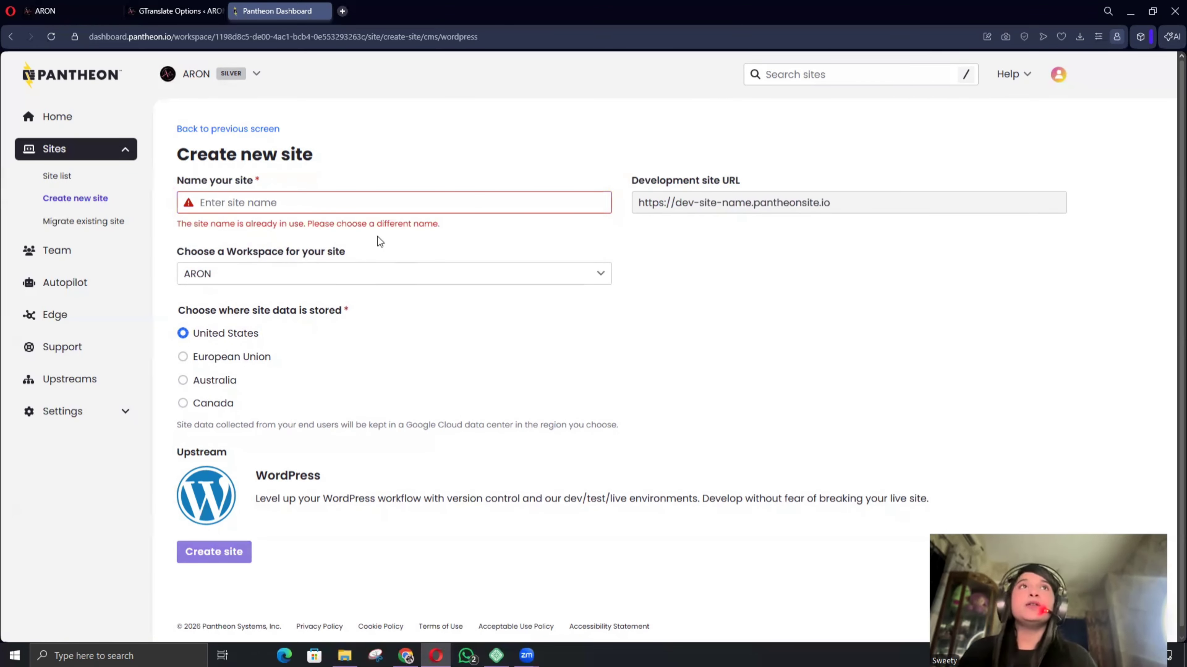
{"action": "left_click", "coordinate": [278, 206]}
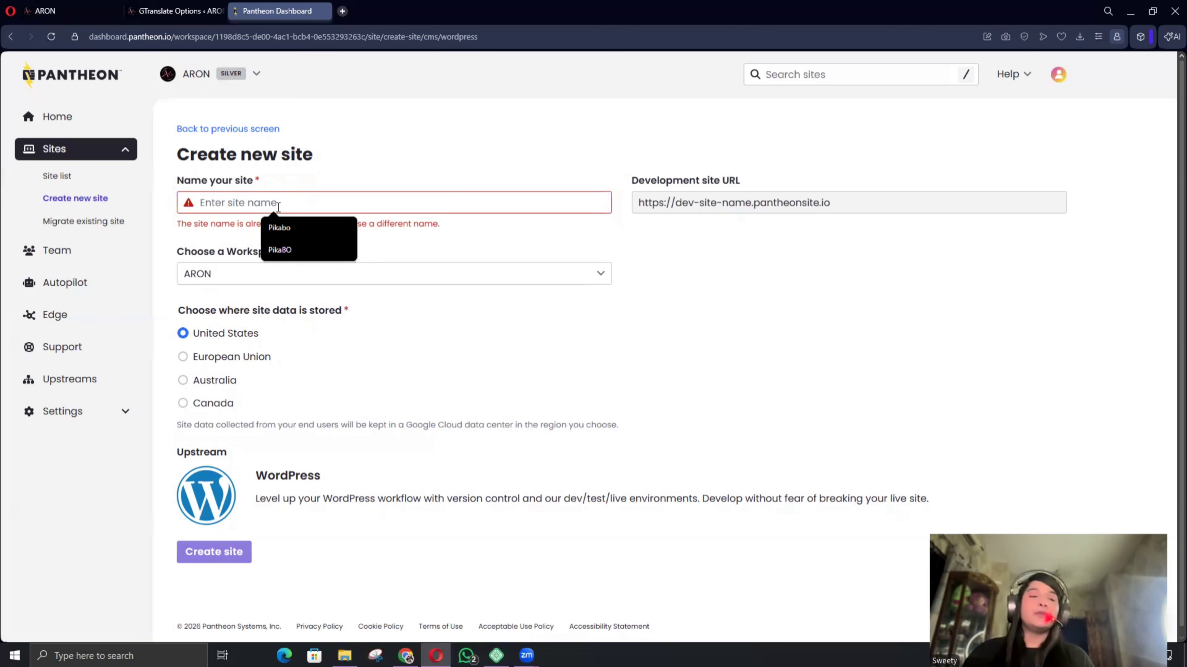
{"action": "type", "text": "a"}
{"action": "key", "text": "BackSpace"}
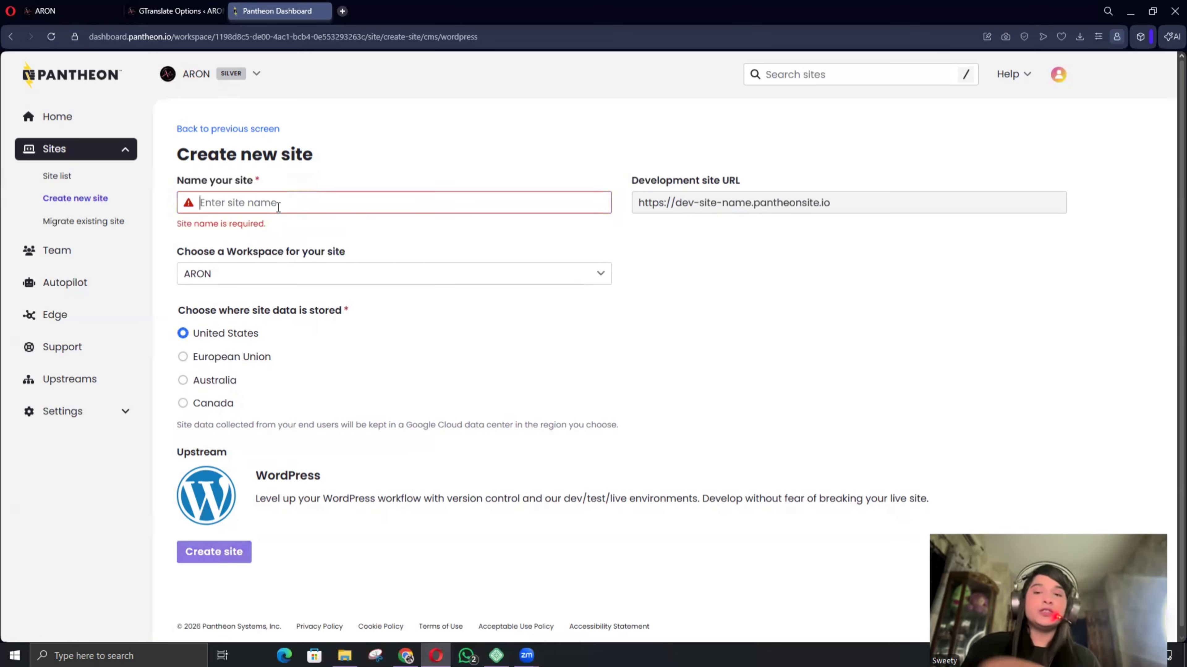
{"action": "type", "text": "ARONN"}
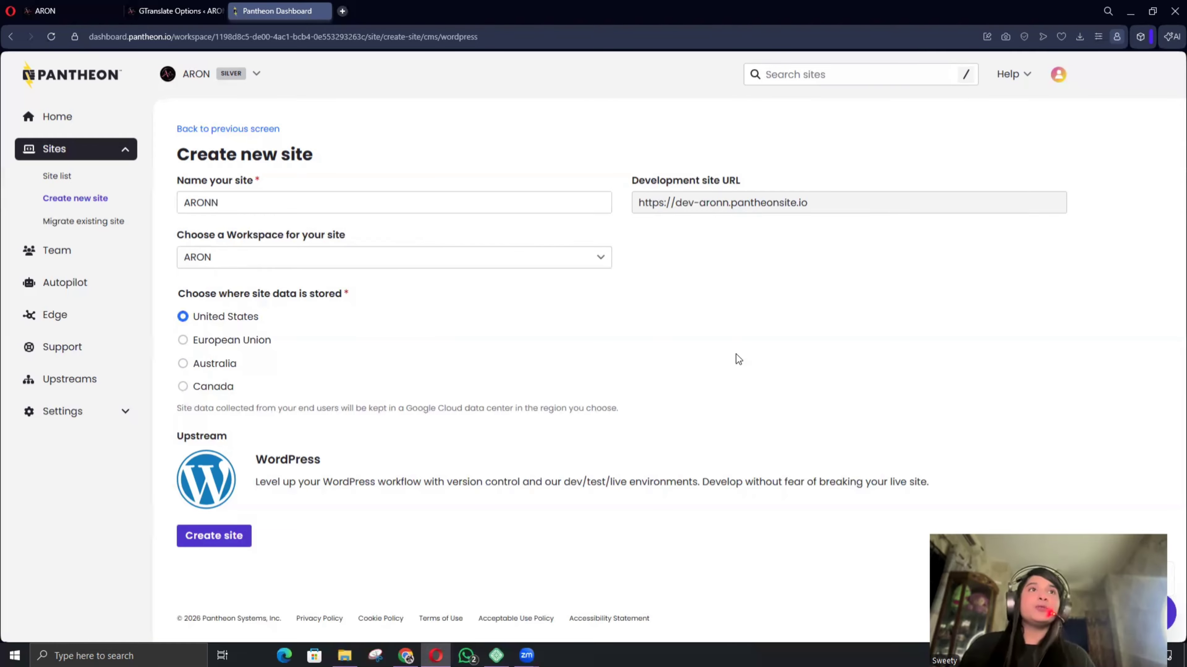
{"action": "left_click", "coordinate": [243, 537]}
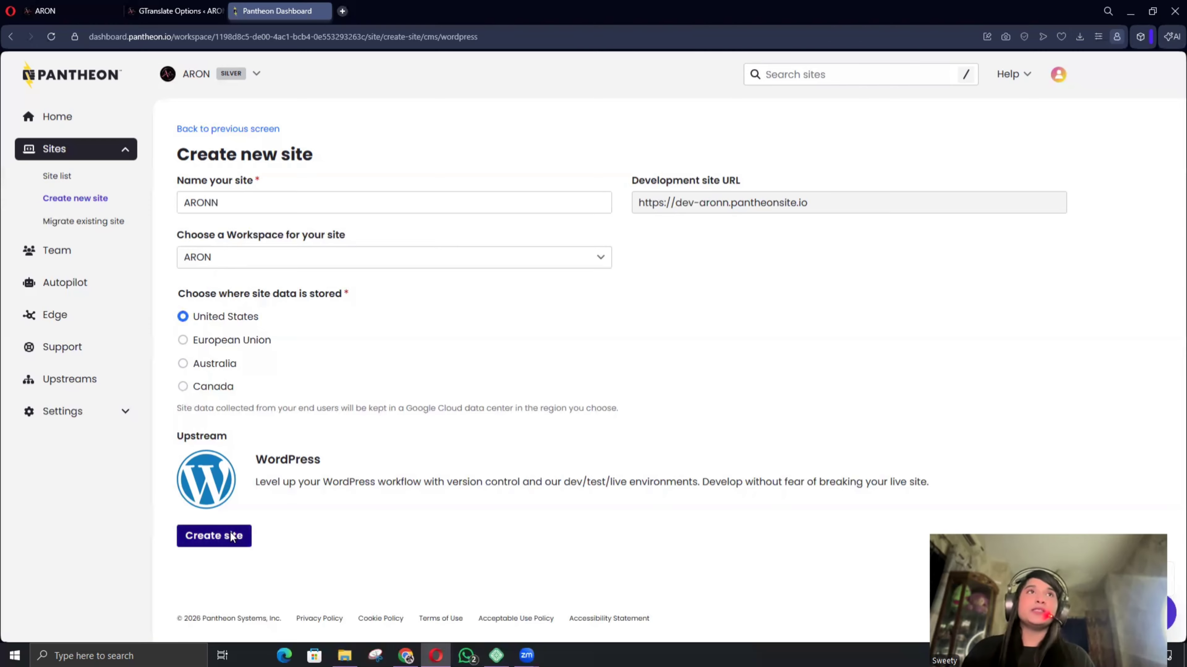
Confirm the ARON workspace, then open the deployed ARONN site's WordPress admin.
{"action": "left_click", "coordinate": [736, 258]}
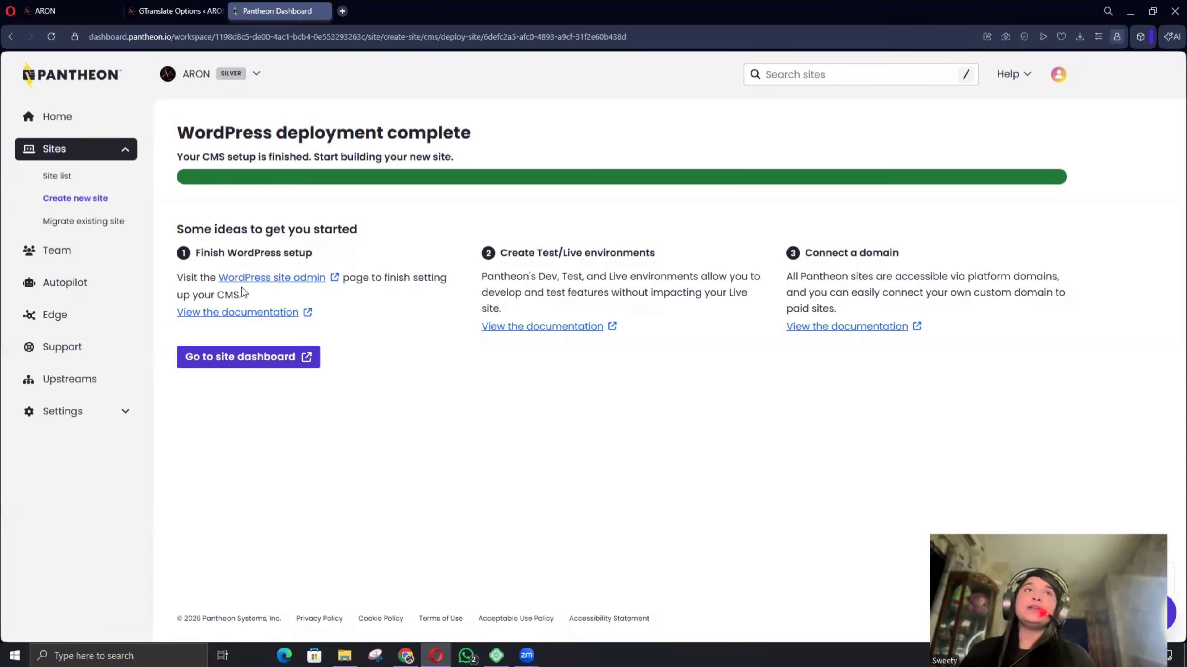
{"action": "left_click", "coordinate": [286, 281]}
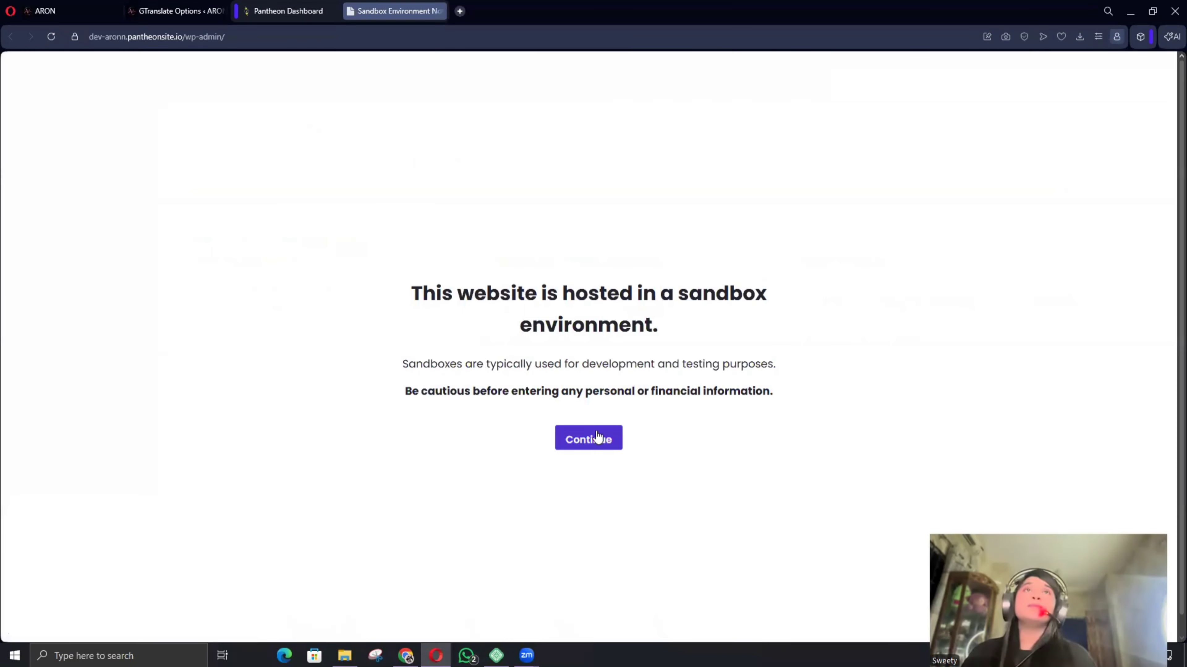
Pass the sandbox notice, keep English (United States), and enter site title ARON.
{"action": "left_click", "coordinate": [597, 437]}
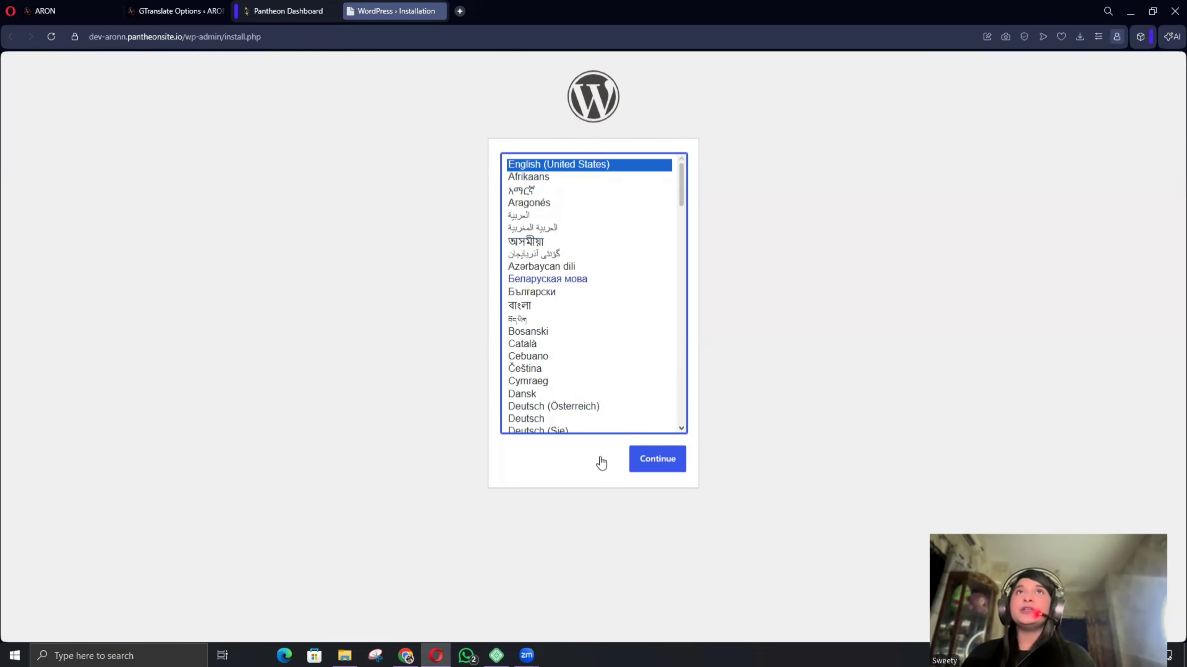
{"action": "left_click", "coordinate": [653, 465]}
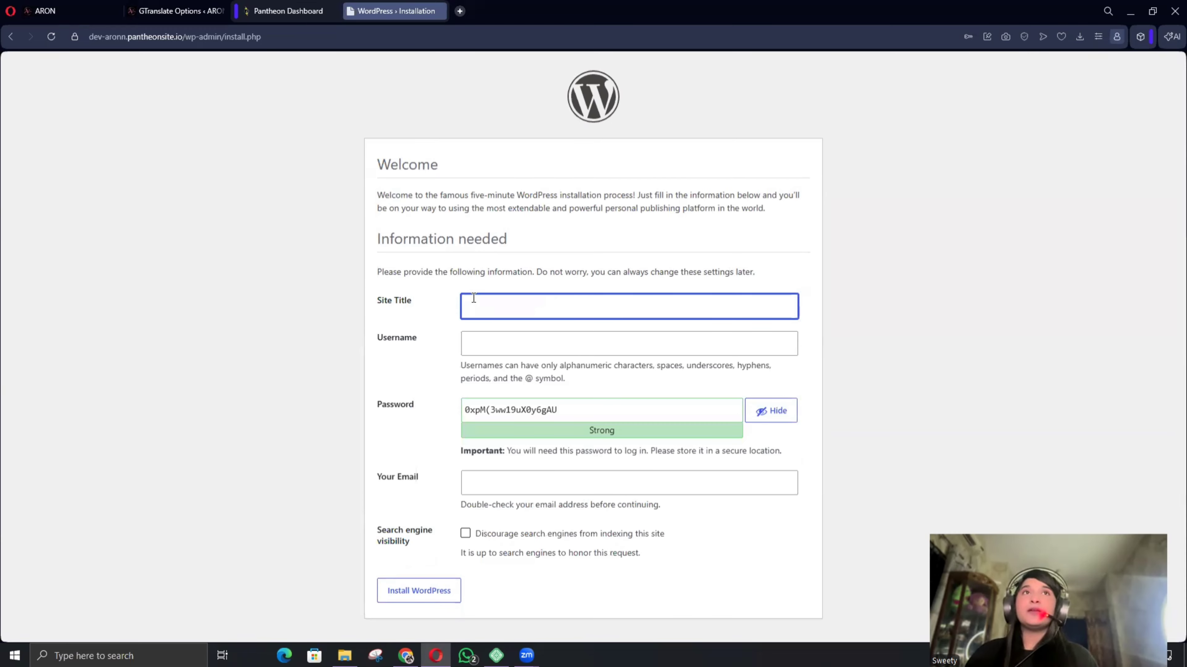
{"action": "left_click", "coordinate": [471, 307]}
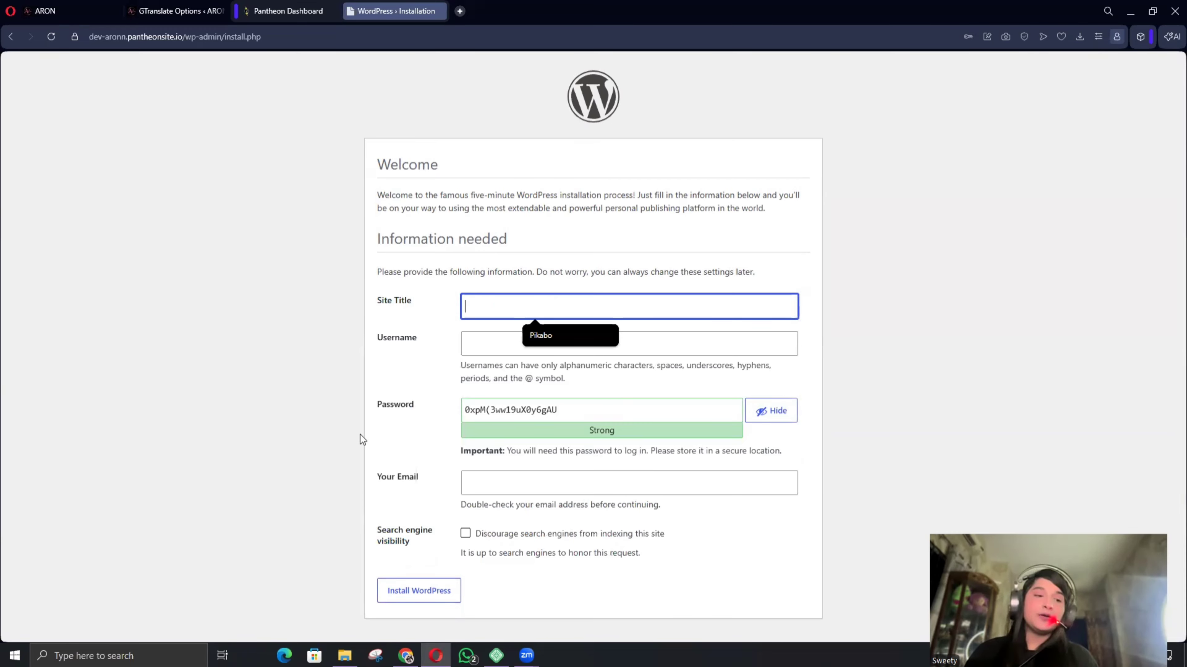
{"action": "type", "text": "A"}
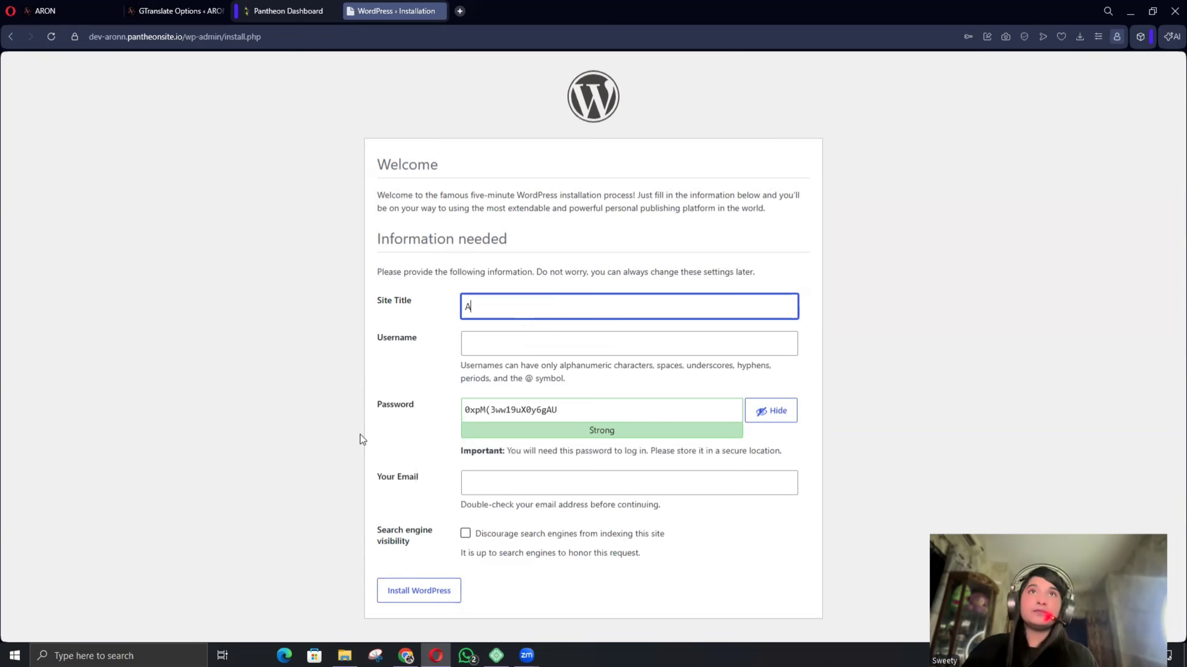
{"action": "type", "text": "RON"}
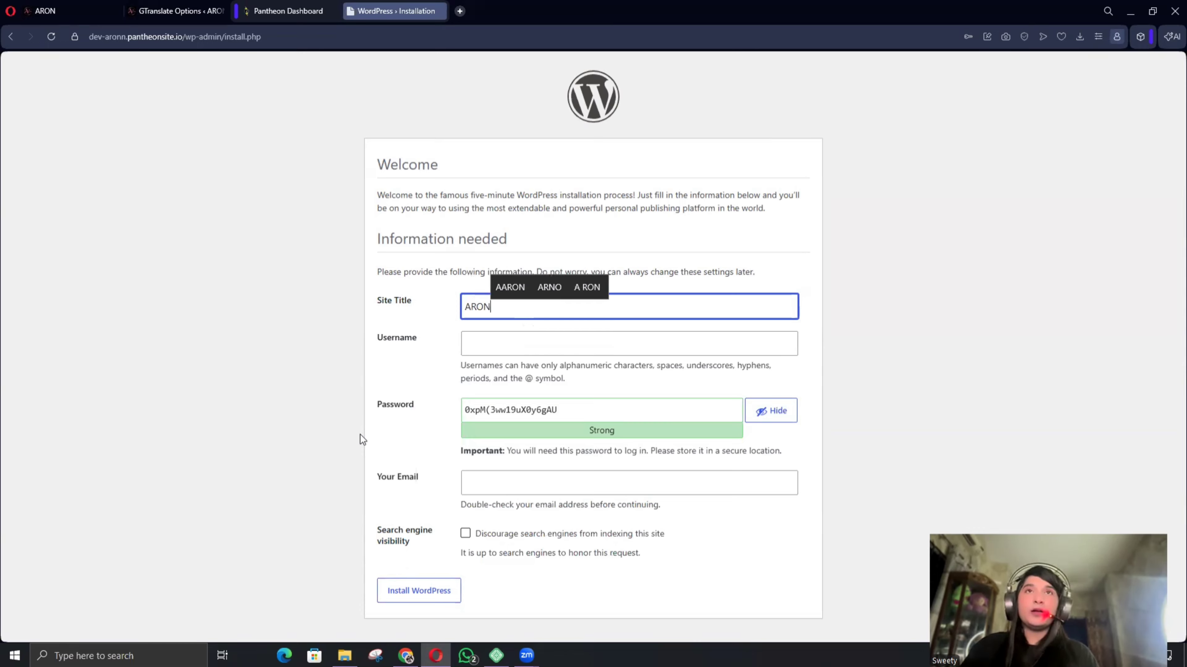
Set admin username aron, replace the password with a weak one, enter the admin e-mail, and install.
{"action": "left_click", "coordinate": [534, 355]}
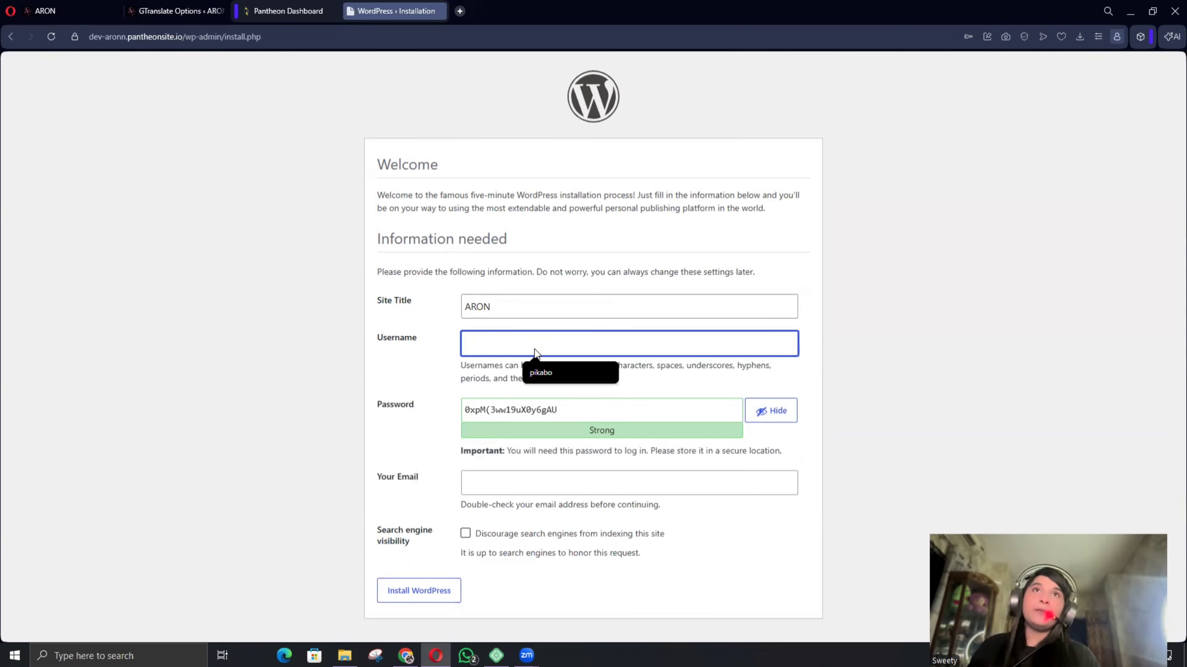
{"action": "type", "text": "aron"}
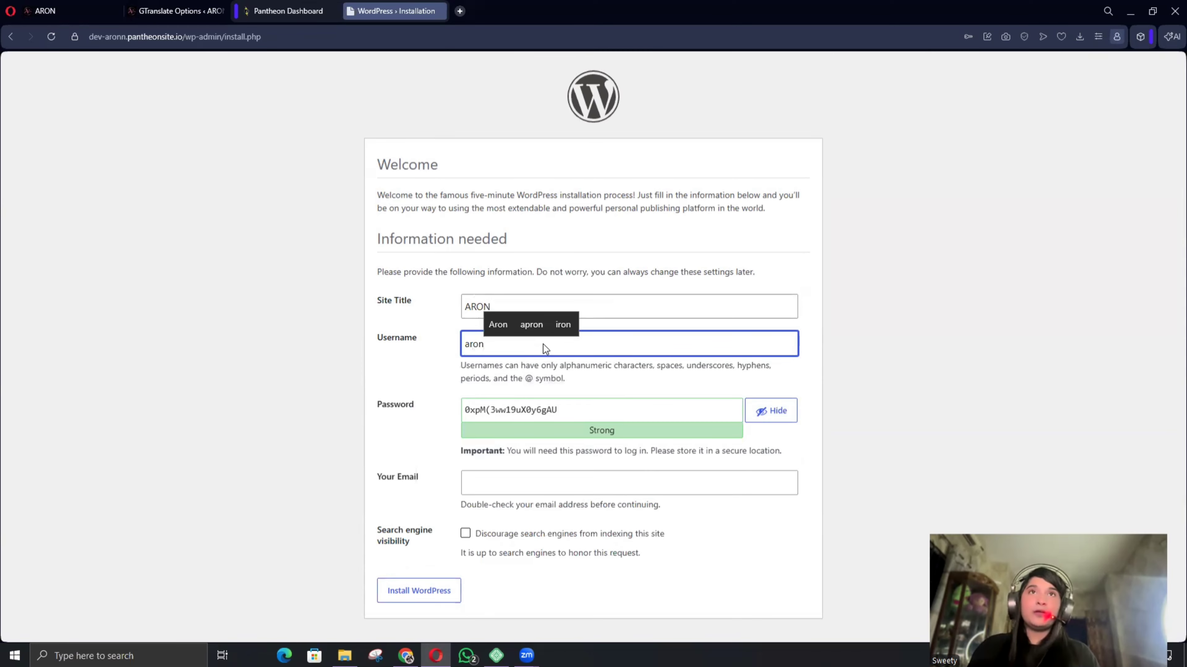
{"action": "left_click", "coordinate": [590, 414]}
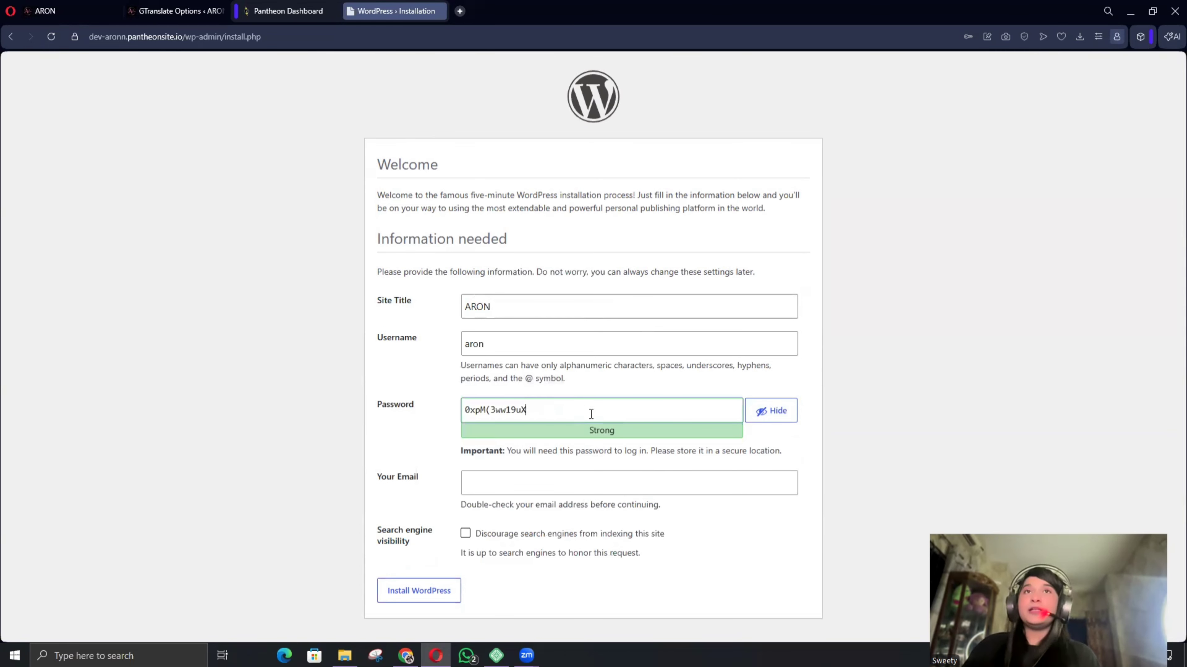
{"action": "key", "text": "ctrl+a"}
{"action": "key", "text": "BackSpace"}
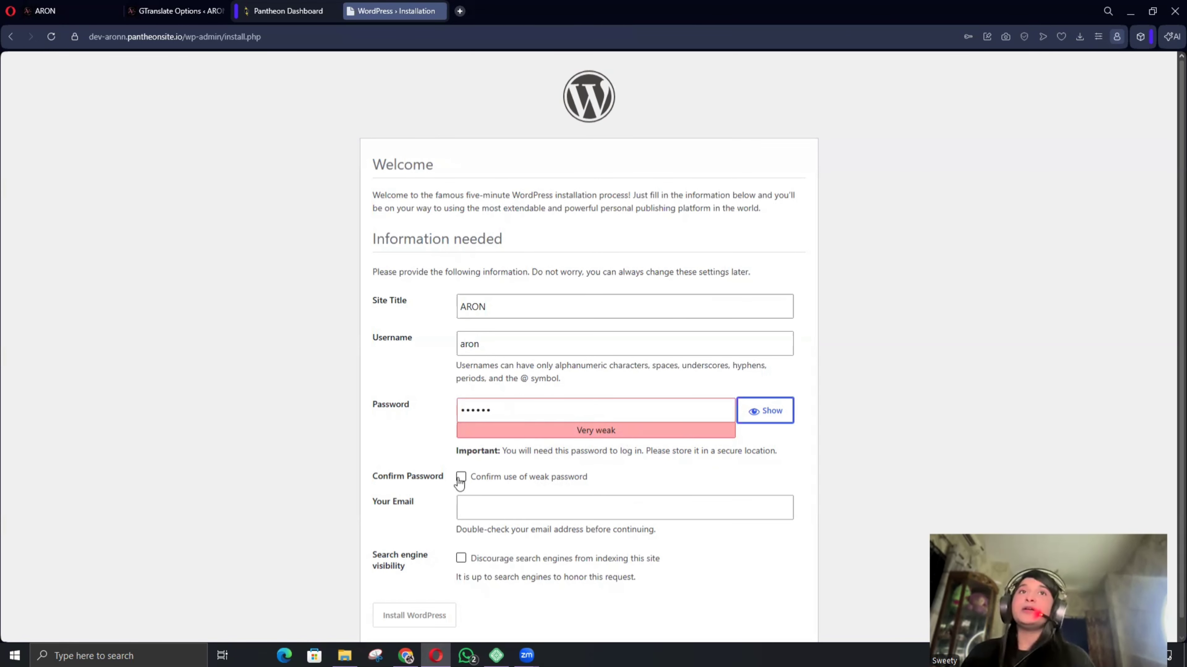
{"action": "left_click", "coordinate": [459, 479]}
{"action": "left_click", "coordinate": [488, 510]}
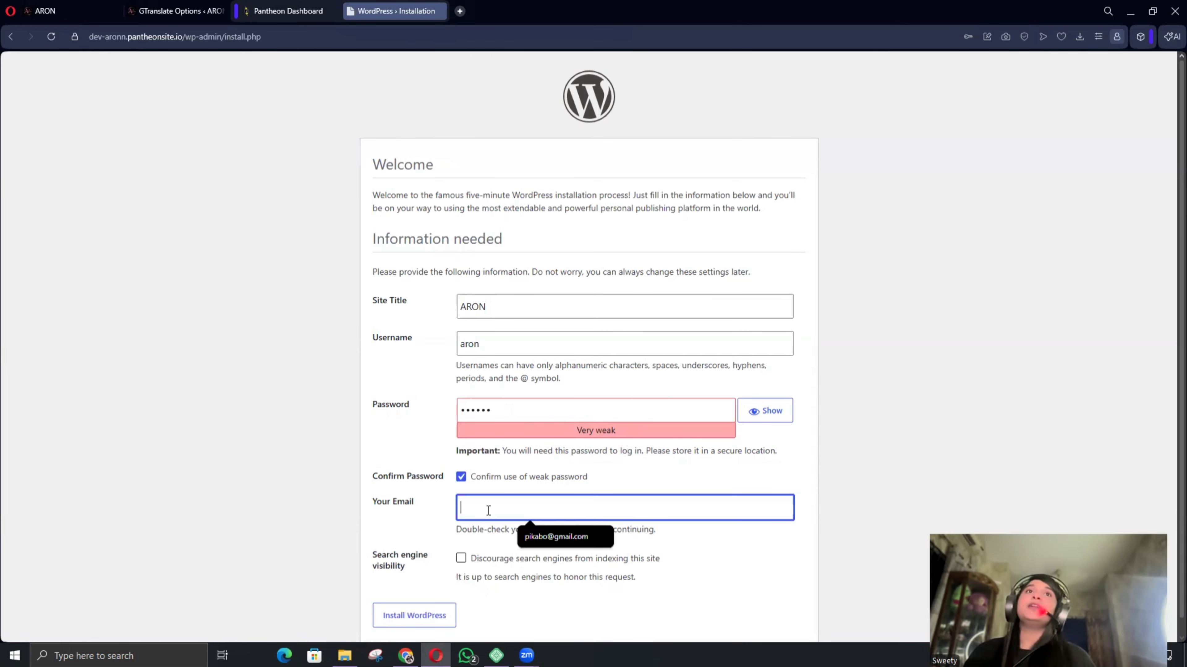
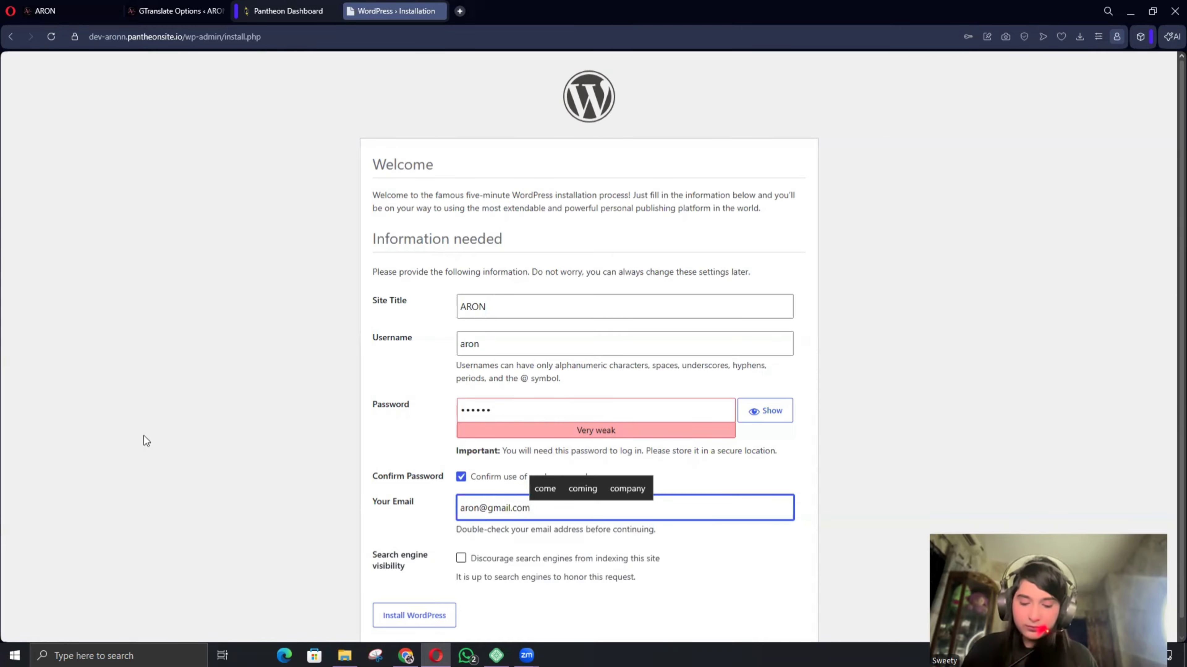
{"action": "scroll", "coordinate": [508, 462], "scroll_direction": "down", "scroll_amount": 1}
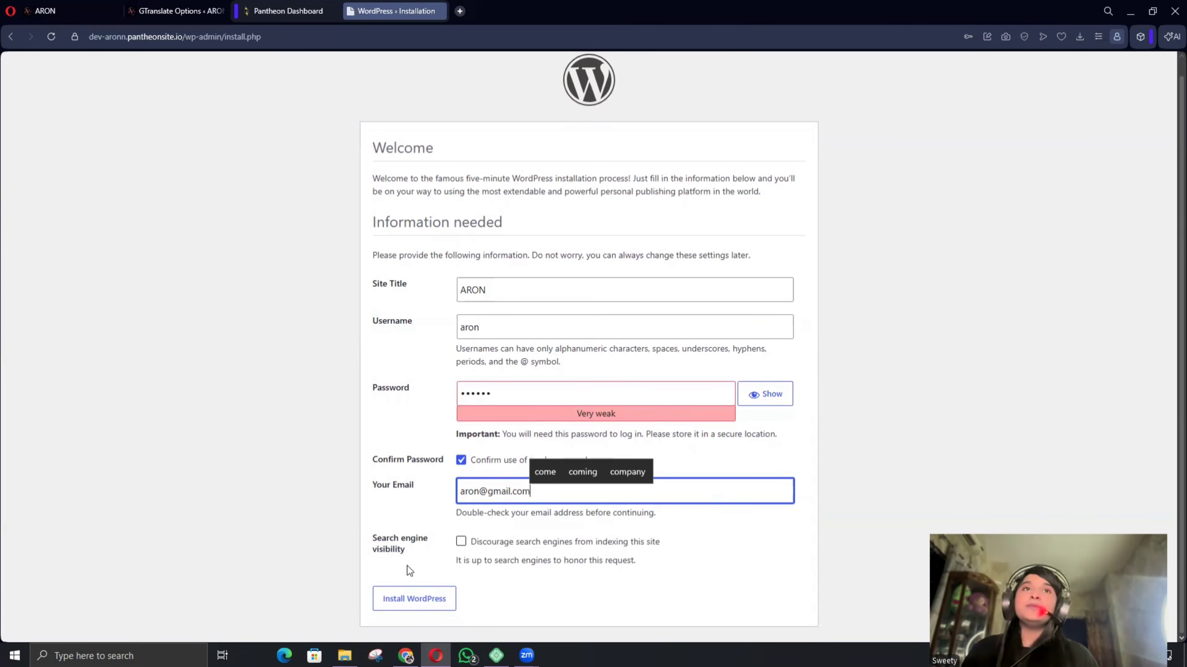
{"action": "left_click", "coordinate": [434, 602]}
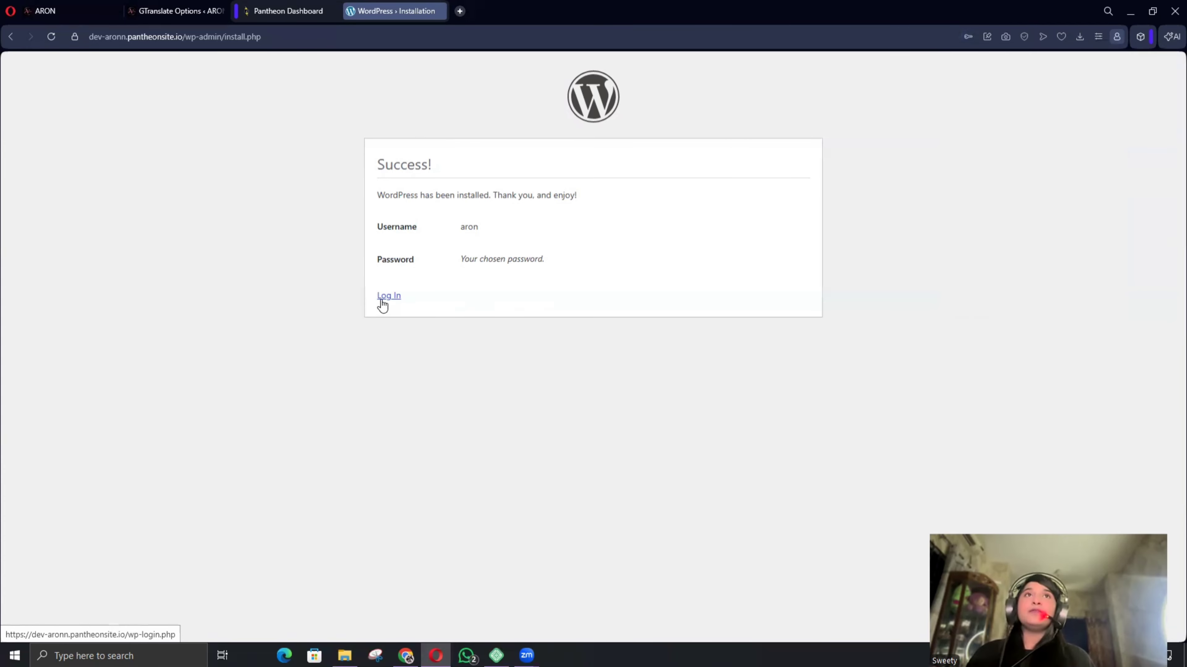
Log in to the new ARON site's admin with the saved credentials and Remember Me ticked.
{"action": "left_click", "coordinate": [382, 300]}
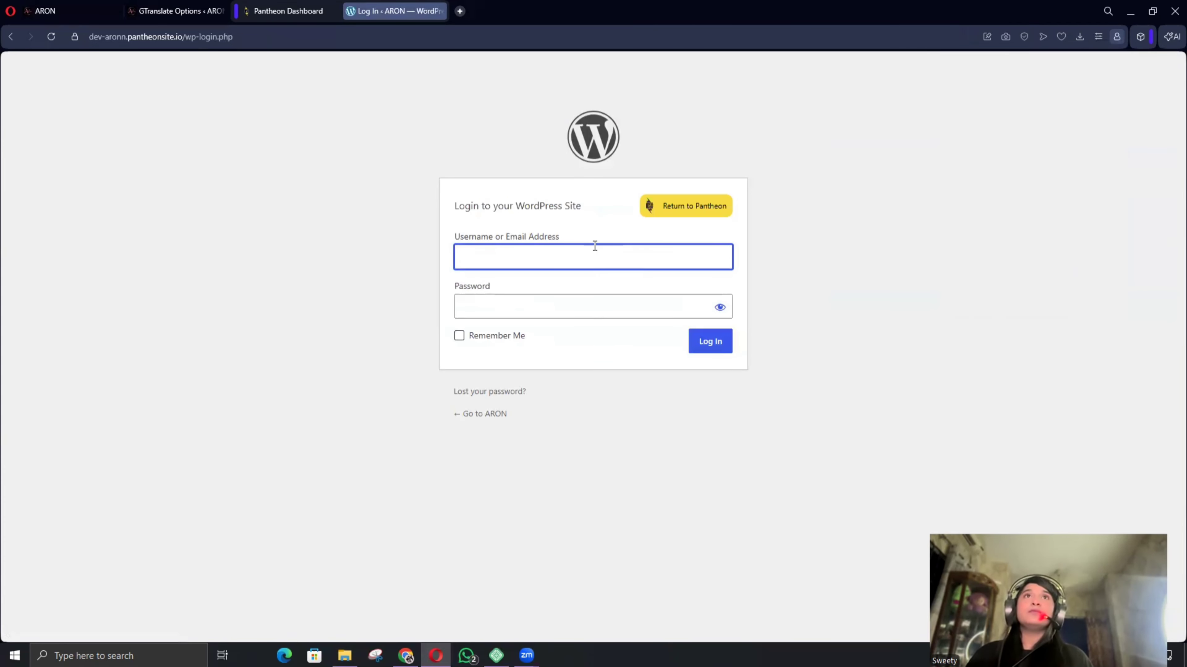
{"action": "left_click", "coordinate": [596, 255]}
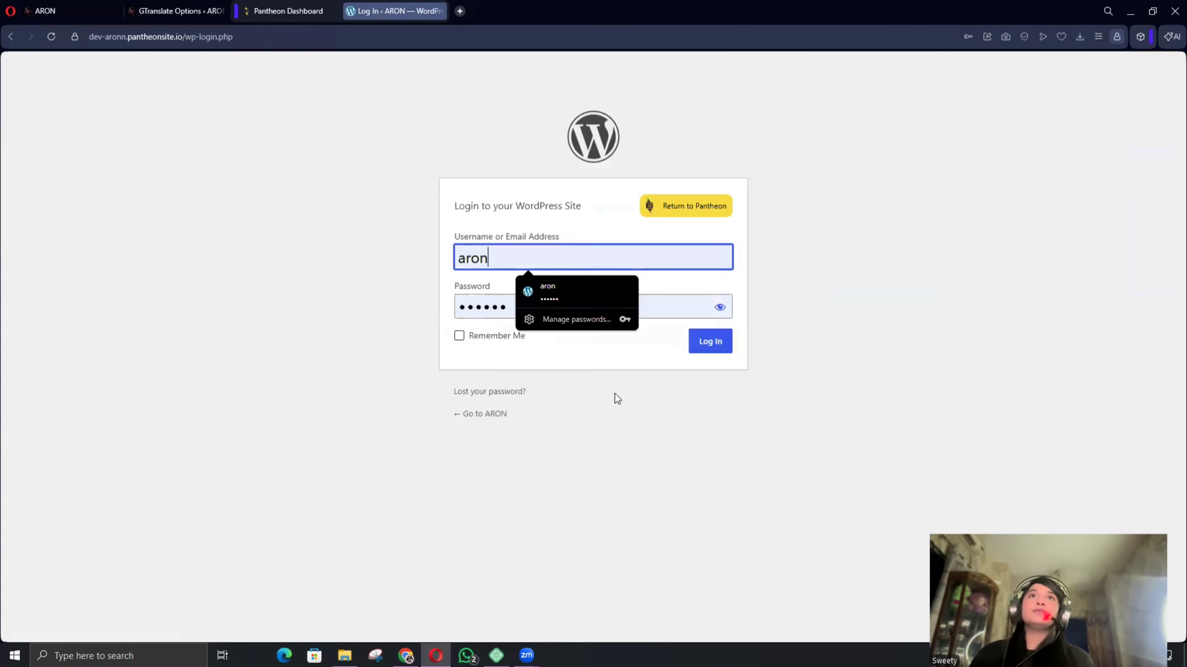
{"action": "left_click", "coordinate": [458, 336]}
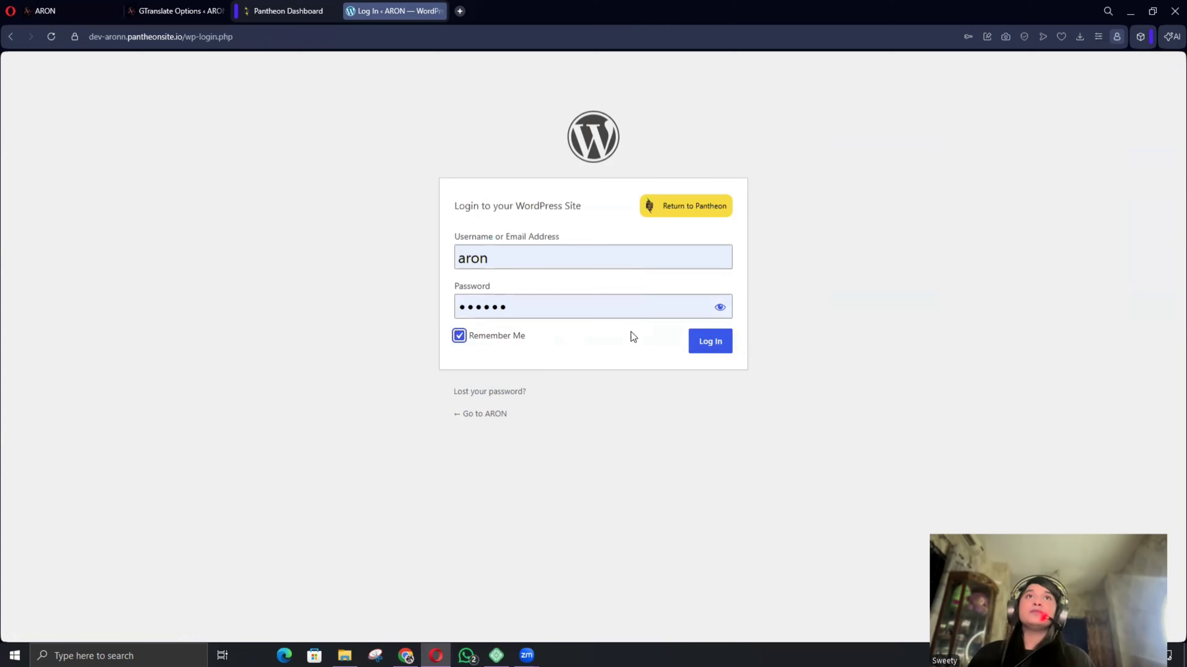
{"action": "left_click", "coordinate": [710, 343]}
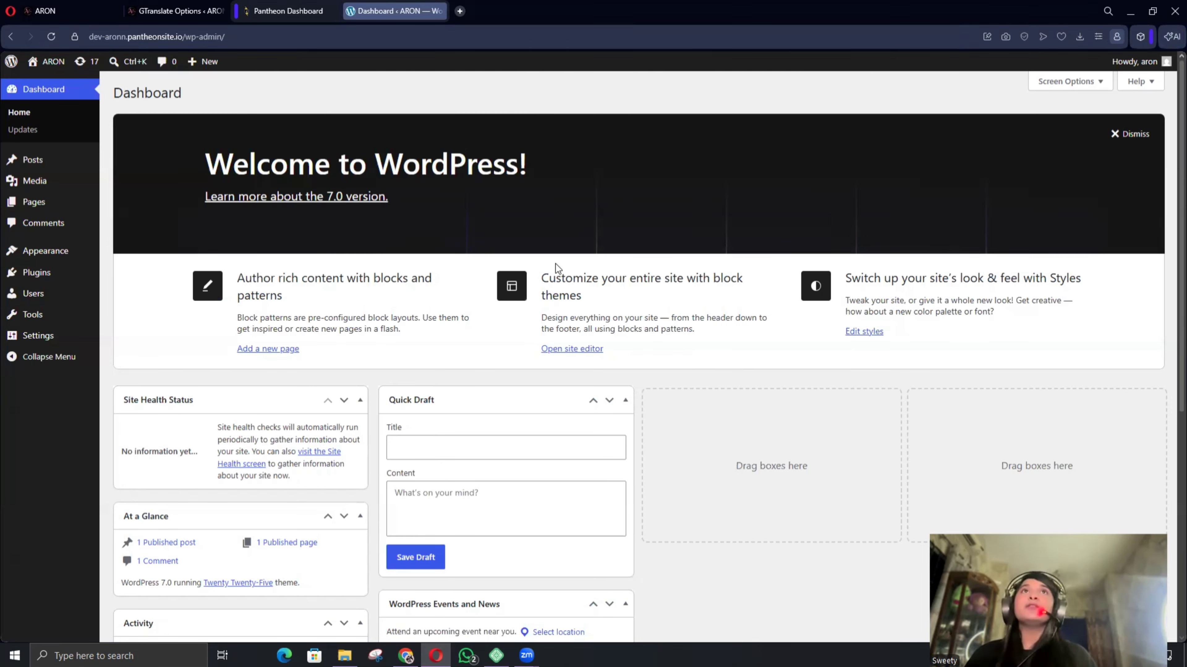
{"action": "mouse_move", "coordinate": [30, 271]}
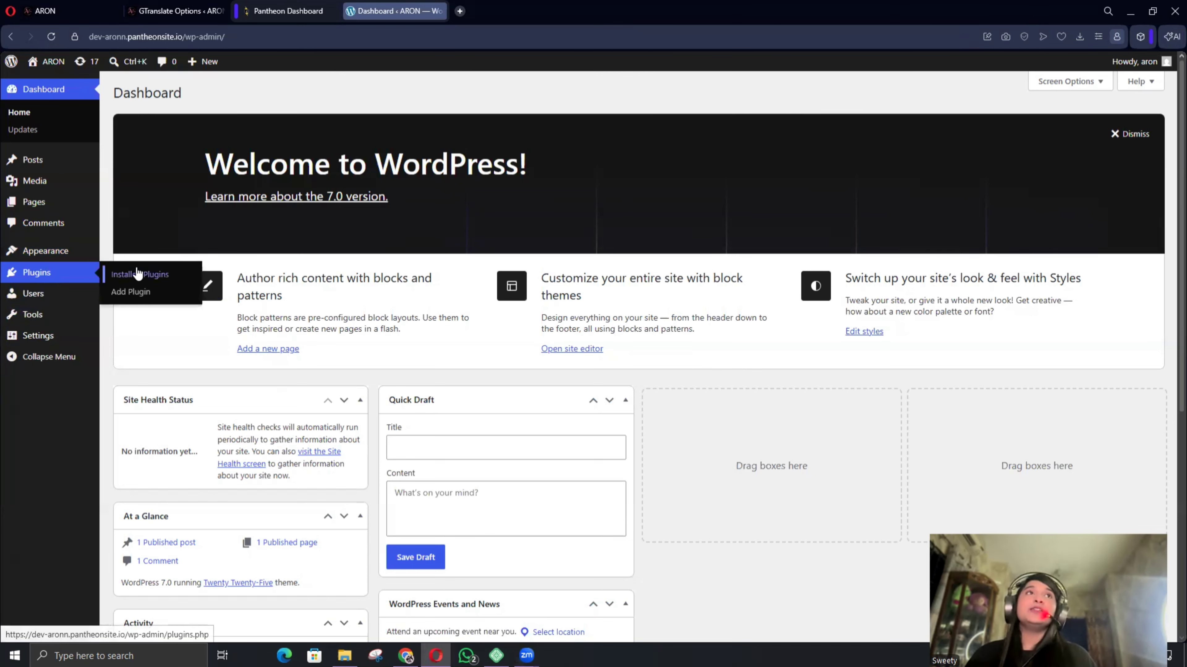
Upload the all-in-one-wp-migration zip as a new plugin, install it and activate it.
{"action": "left_click", "coordinate": [139, 274]}
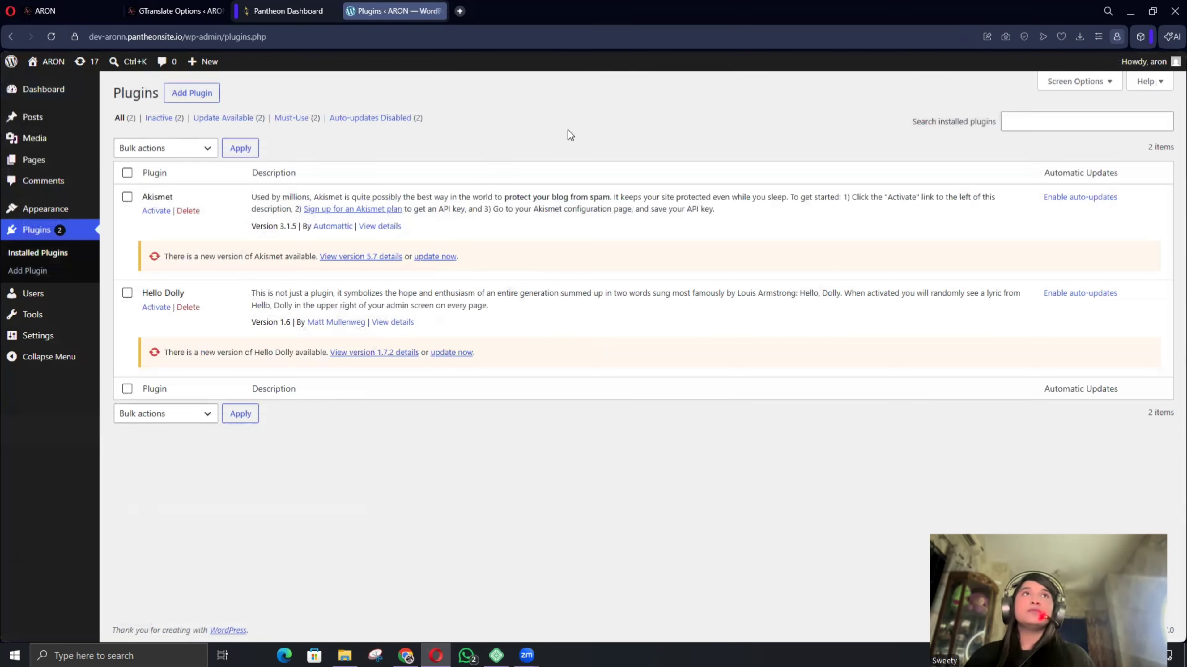
{"action": "left_click", "coordinate": [192, 98]}
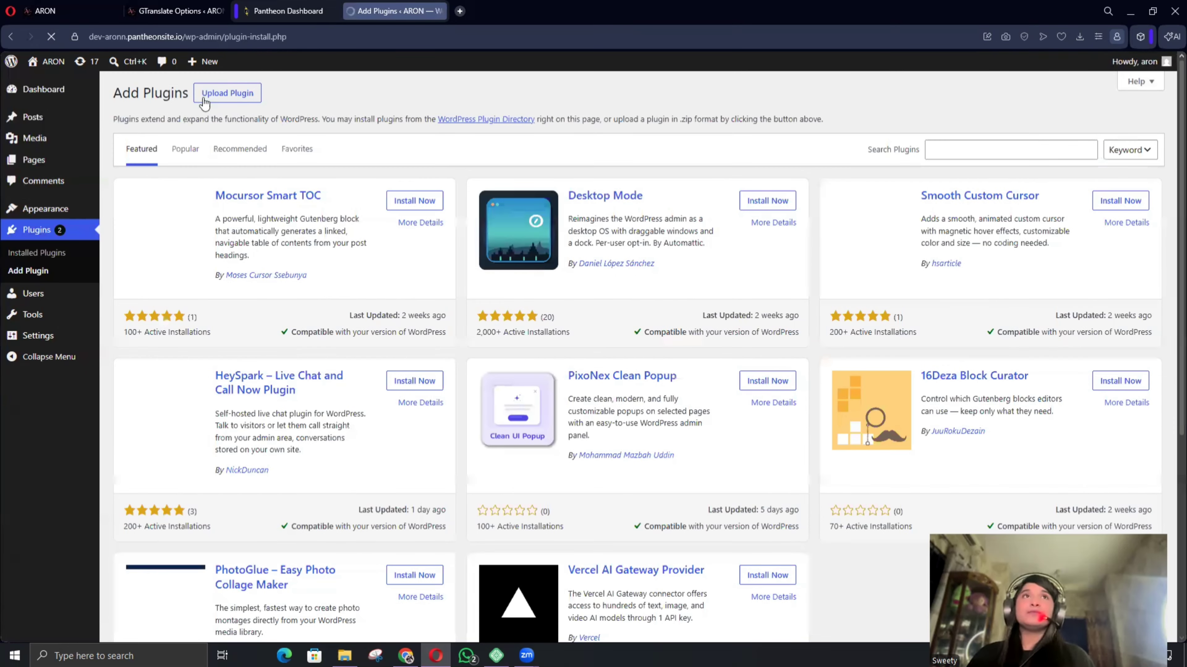
{"action": "left_click", "coordinate": [231, 94]}
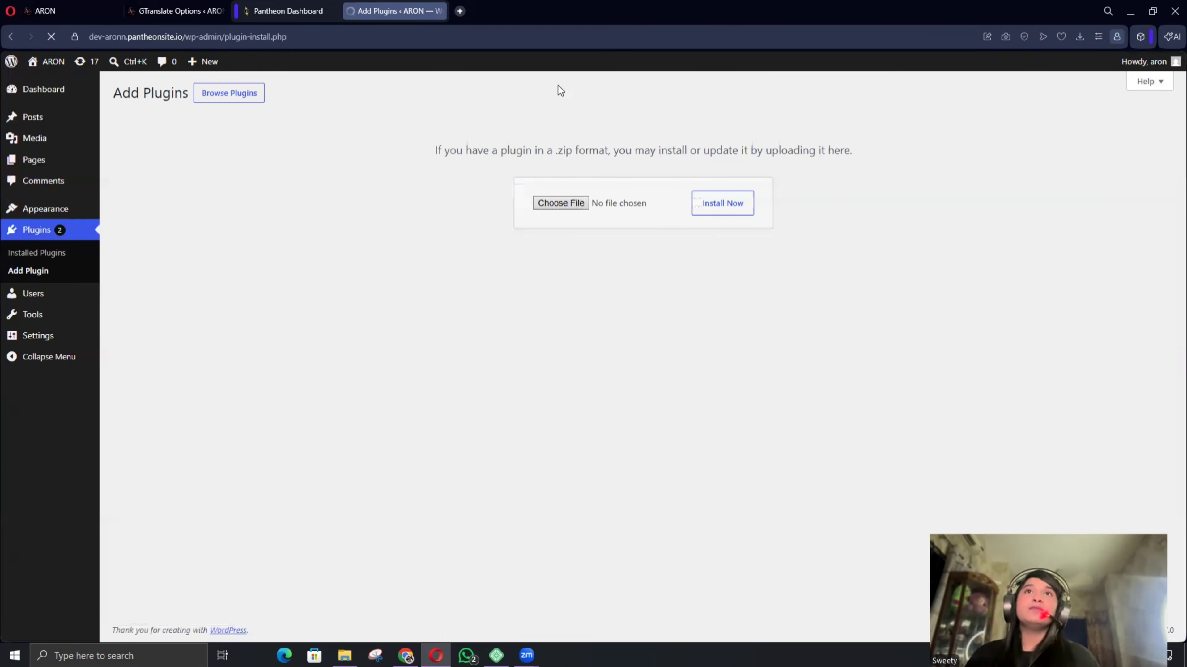
{"action": "left_click", "coordinate": [566, 206]}
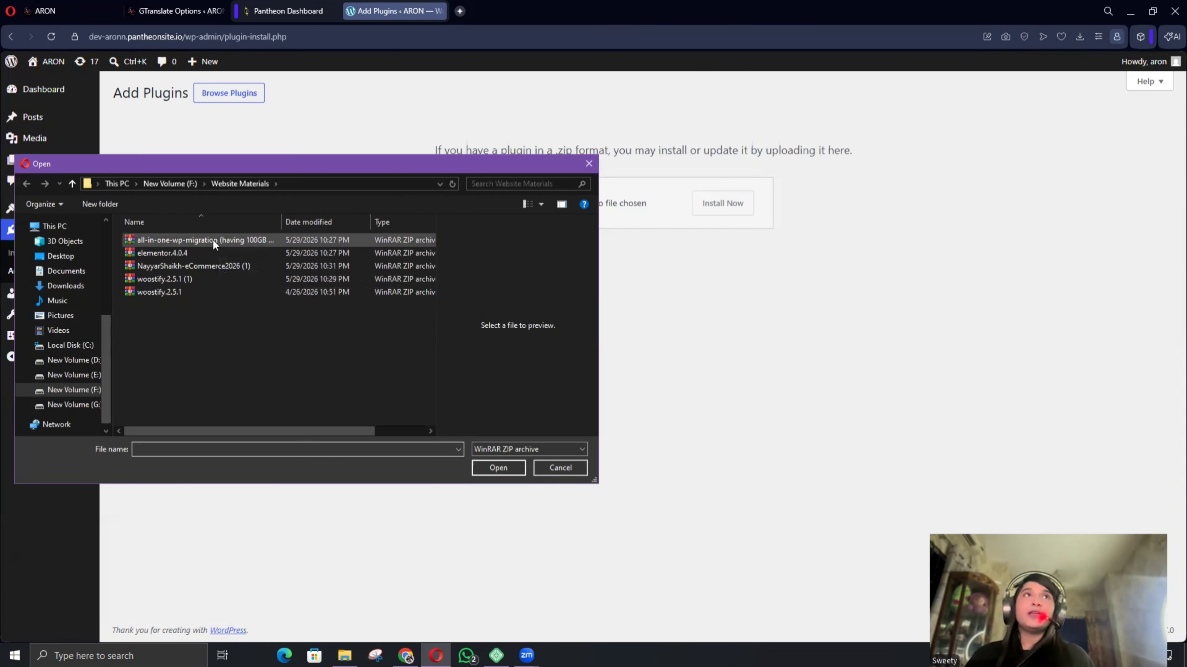
{"action": "left_click", "coordinate": [214, 240]}
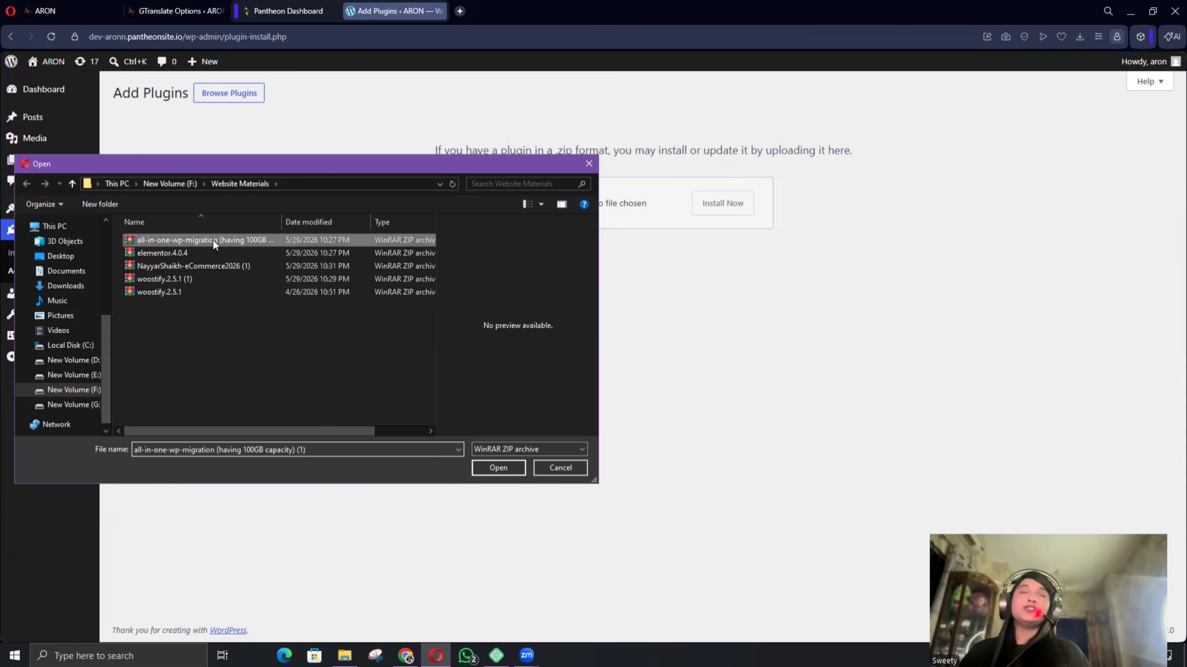
{"action": "left_click", "coordinate": [490, 468]}
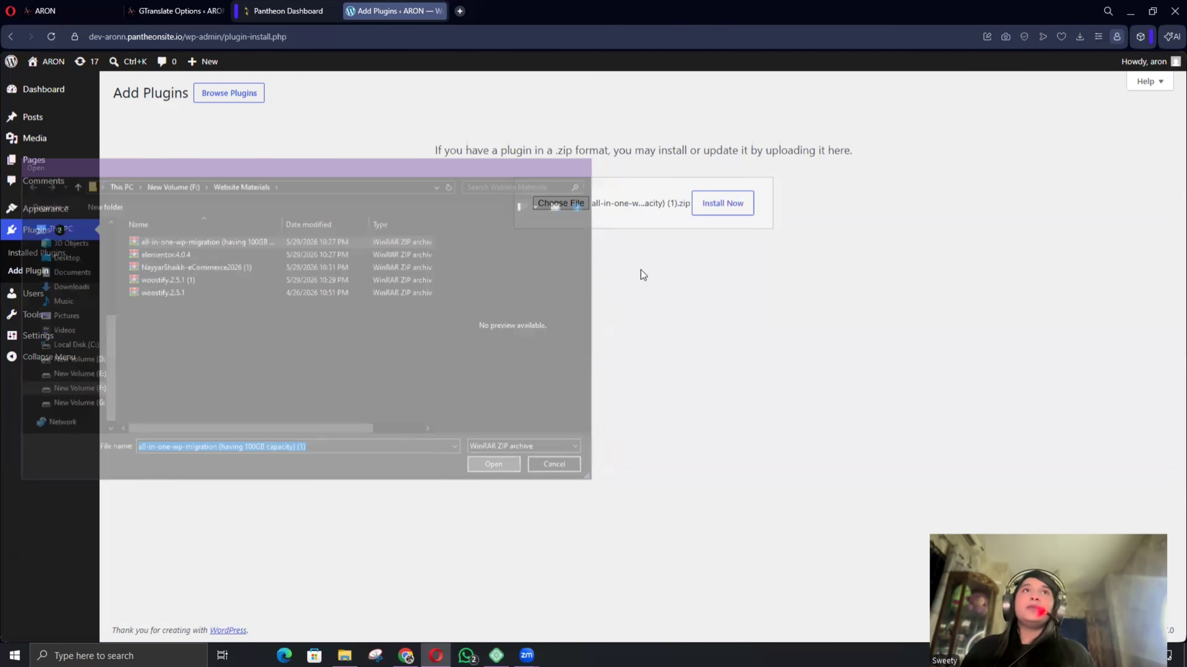
{"action": "left_click", "coordinate": [707, 212]}
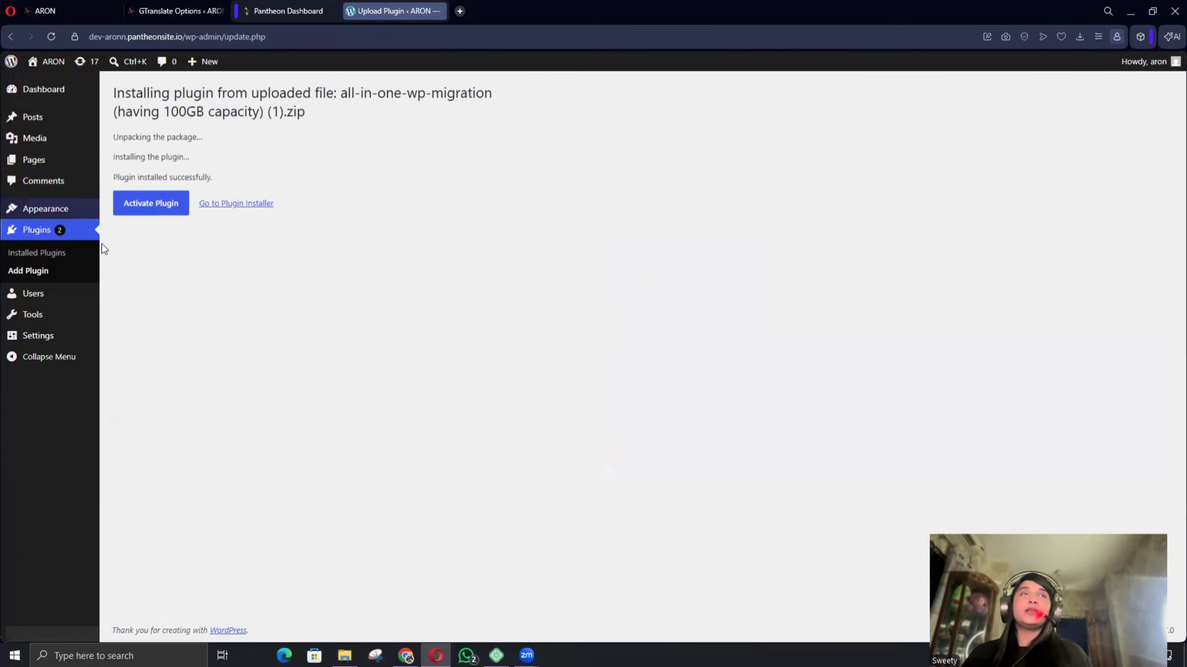
{"action": "left_click", "coordinate": [155, 207]}
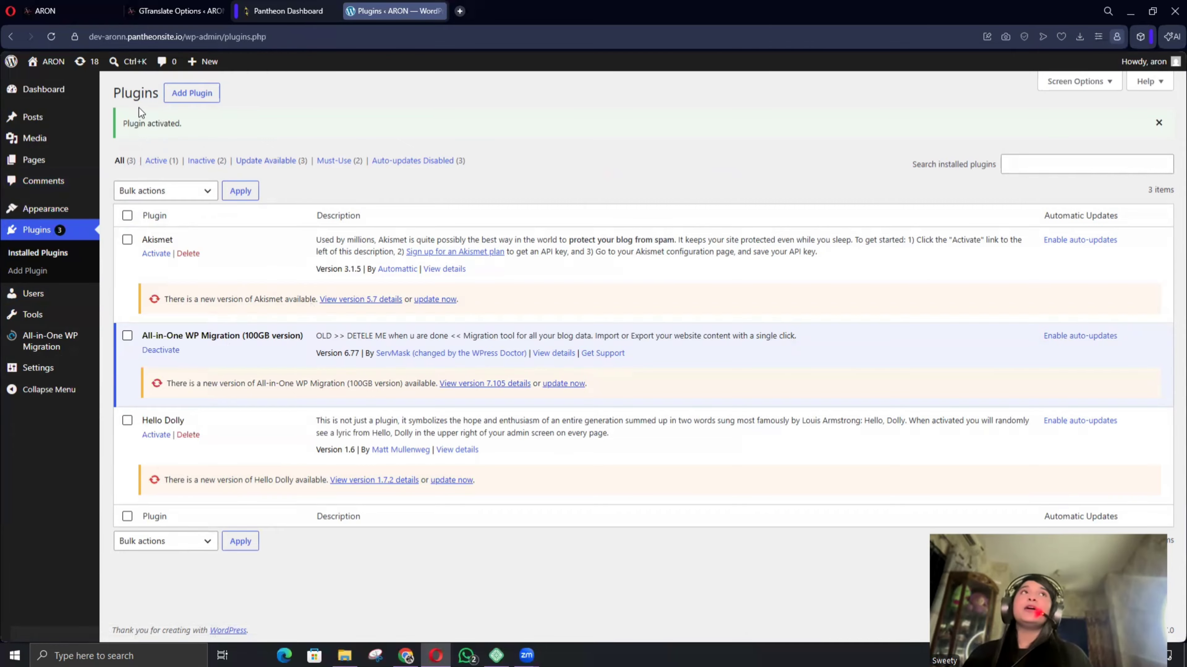
Go back to the local aron.local admin and open All-in-One WP Migration's Export page.
{"action": "left_click", "coordinate": [75, 11]}
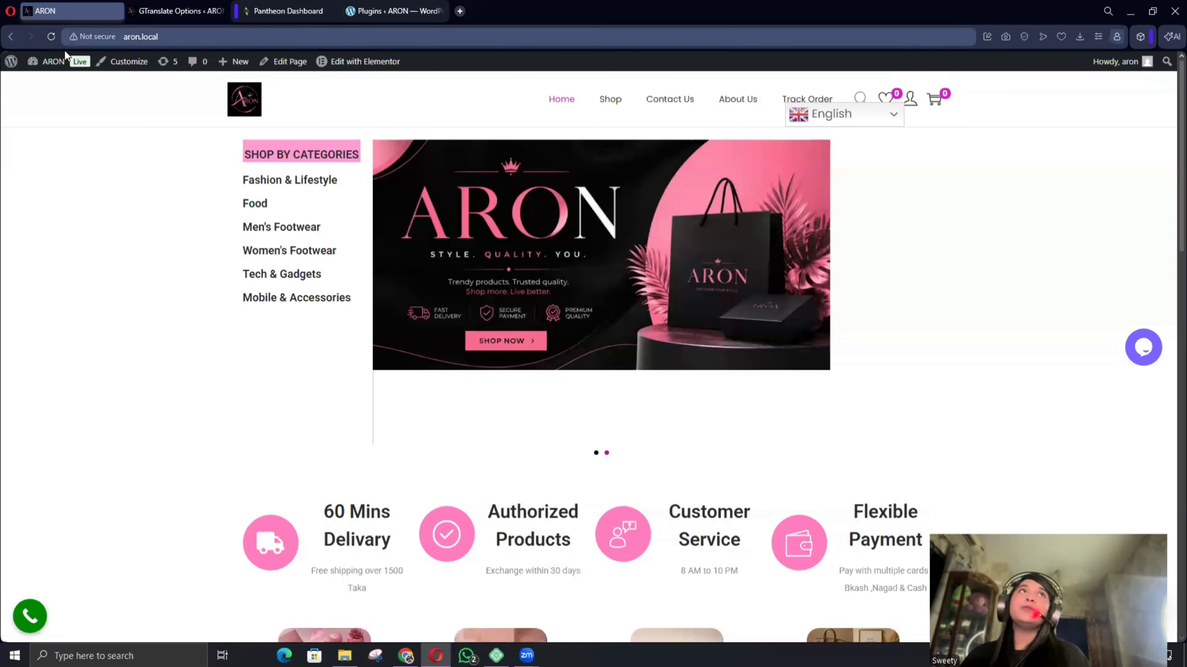
{"action": "mouse_move", "coordinate": [51, 61]}
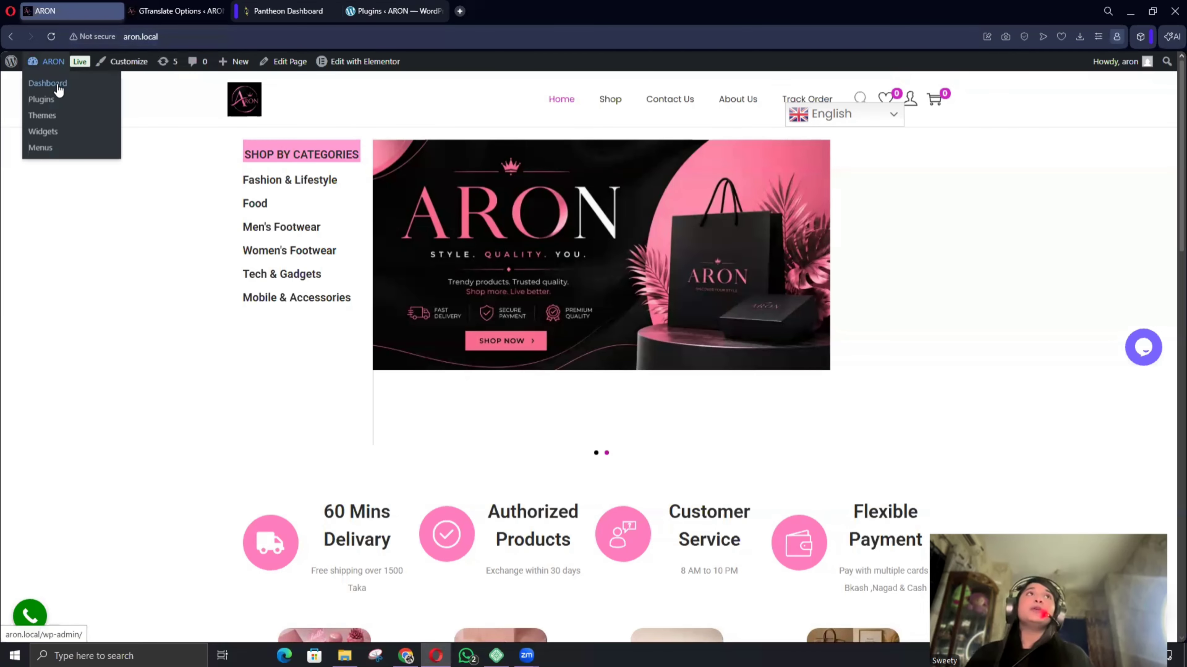
{"action": "left_click", "coordinate": [47, 83]}
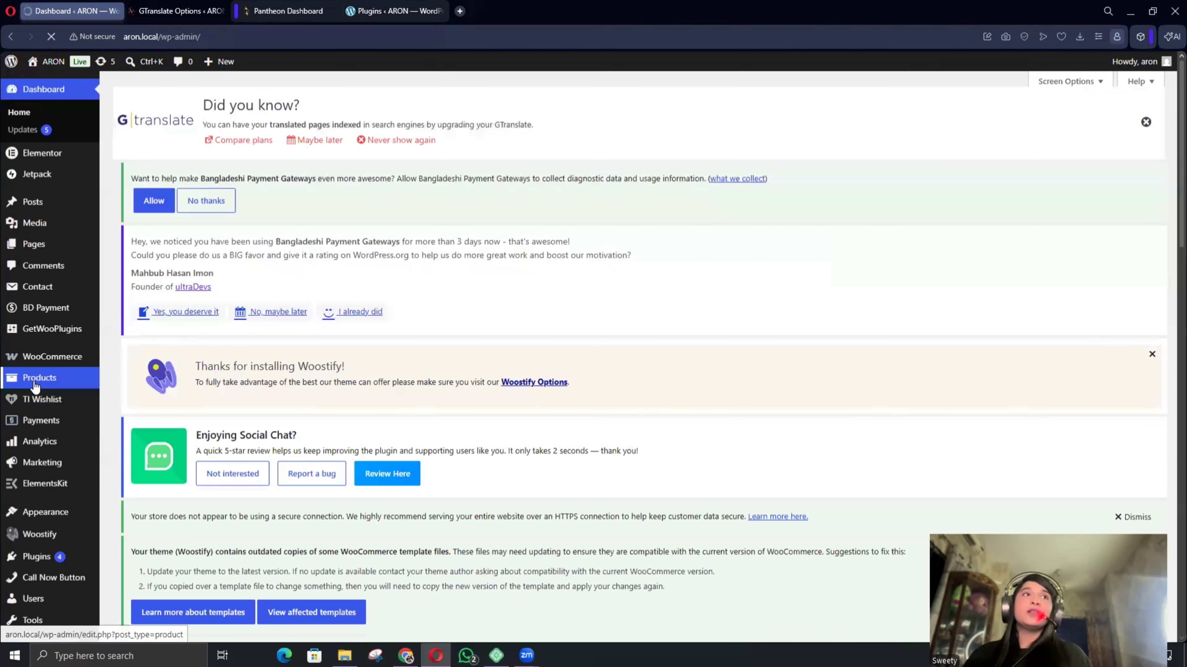
{"action": "scroll", "coordinate": [28, 378], "scroll_direction": "down", "scroll_amount": 10}
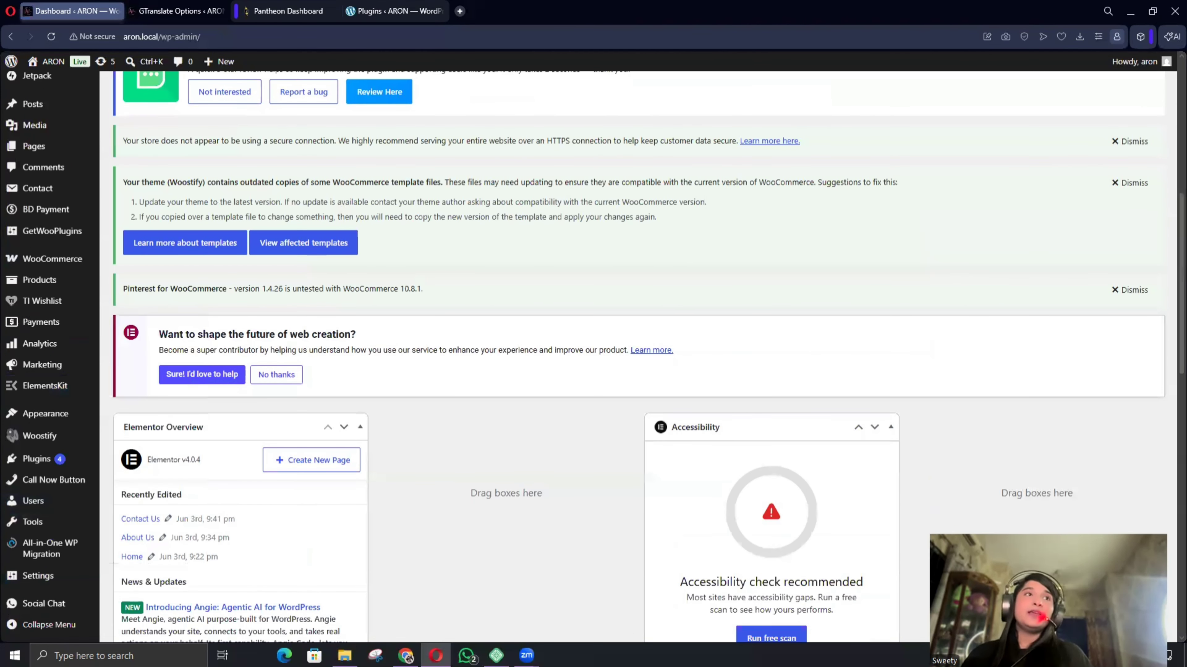
{"action": "scroll", "coordinate": [37, 551], "scroll_direction": "down", "scroll_amount": 3}
{"action": "mouse_move", "coordinate": [36, 550]}
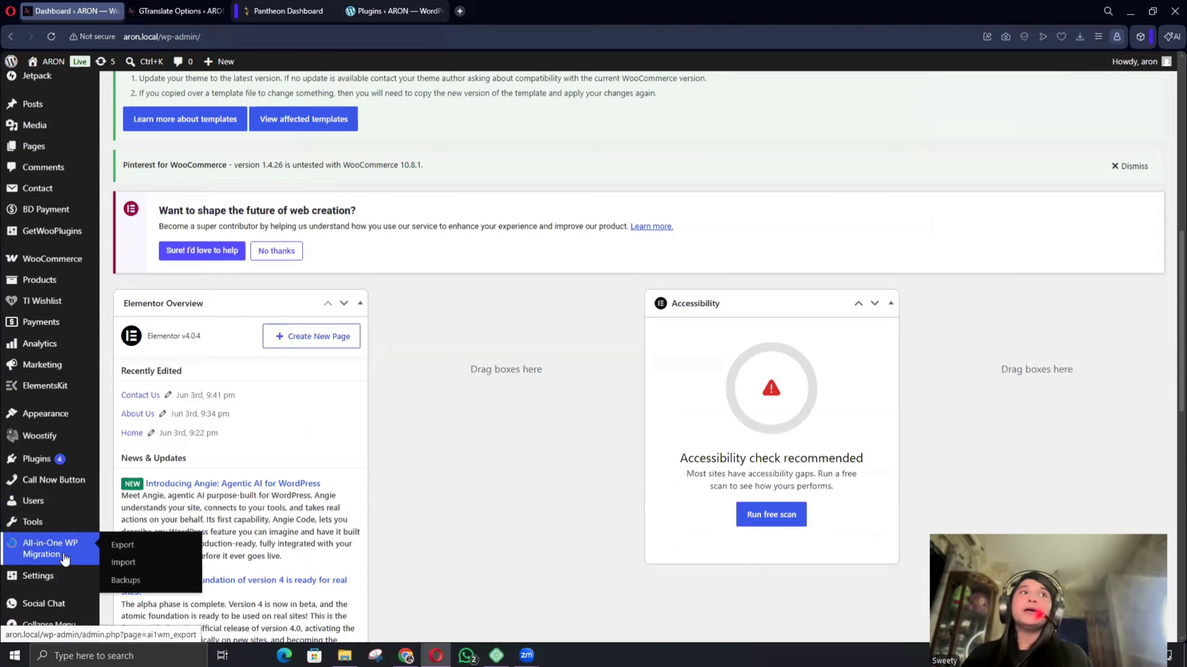
{"action": "scroll", "coordinate": [122, 550], "scroll_direction": "up", "scroll_amount": 3}
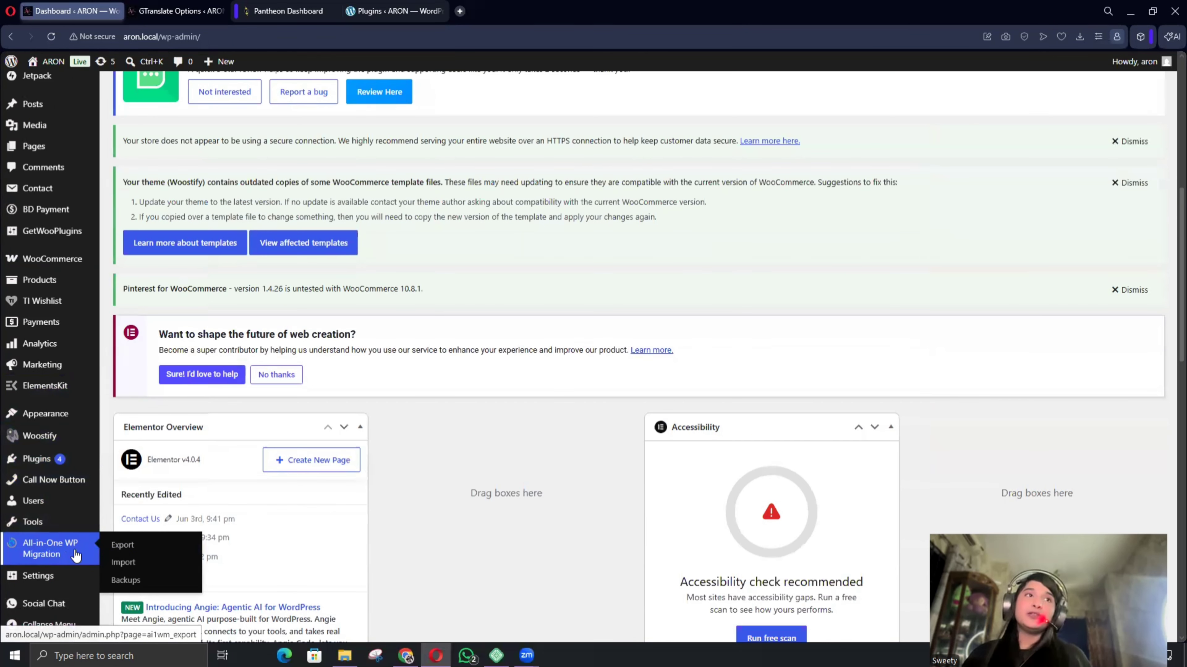
{"action": "left_click", "coordinate": [124, 547]}
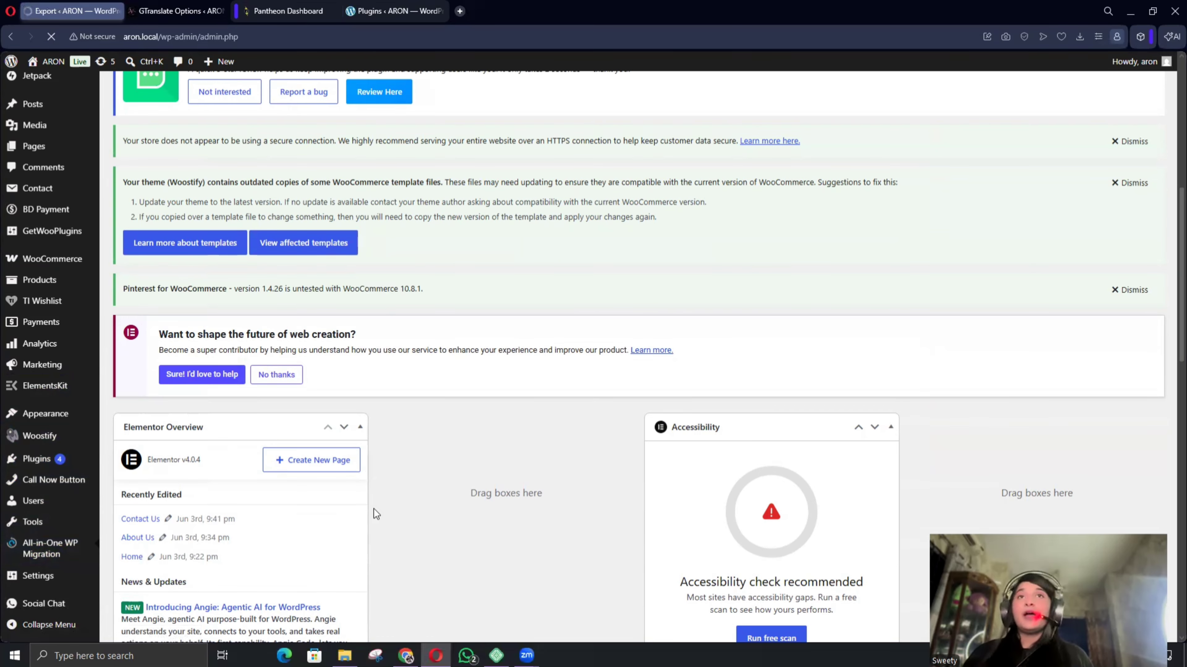
Start exporting the local aron.local site to a .wpress file.
{"action": "scroll", "coordinate": [511, 444], "scroll_direction": "down", "scroll_amount": 4}
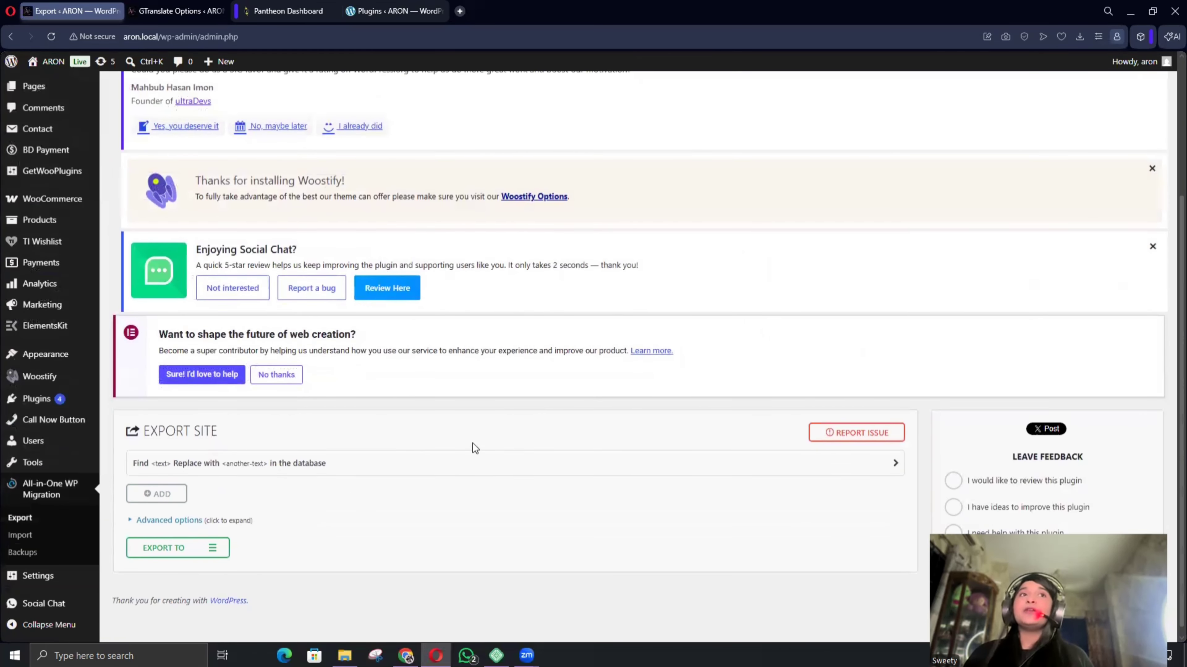
{"action": "left_click", "coordinate": [191, 553]}
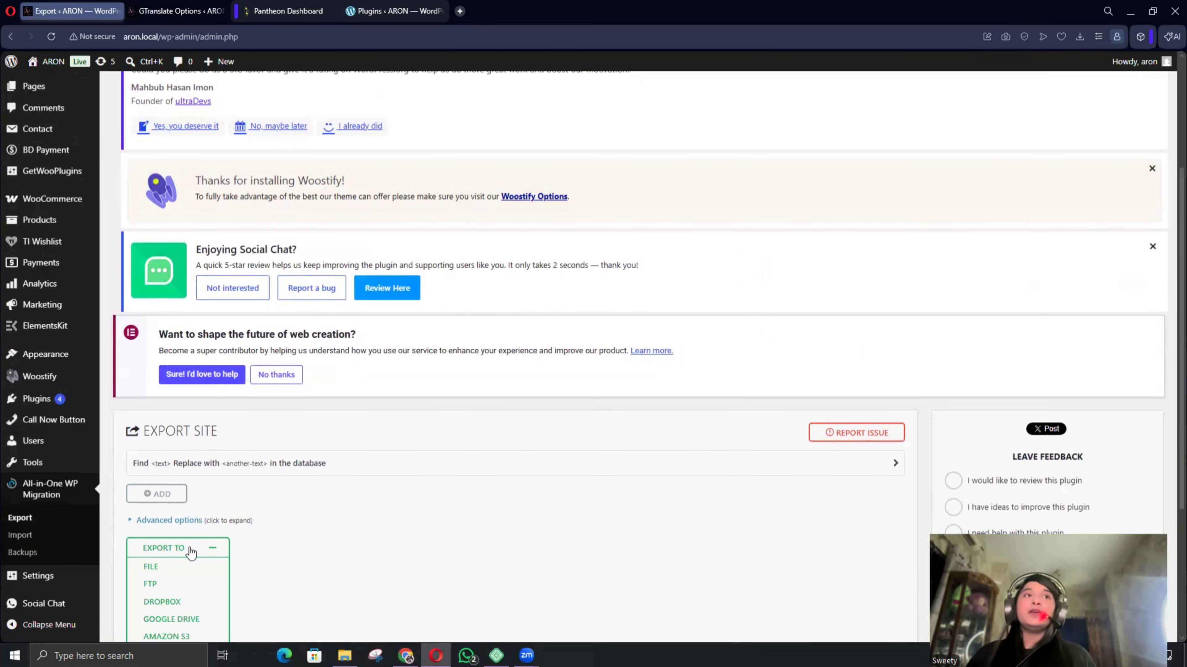
{"action": "left_click", "coordinate": [152, 567]}
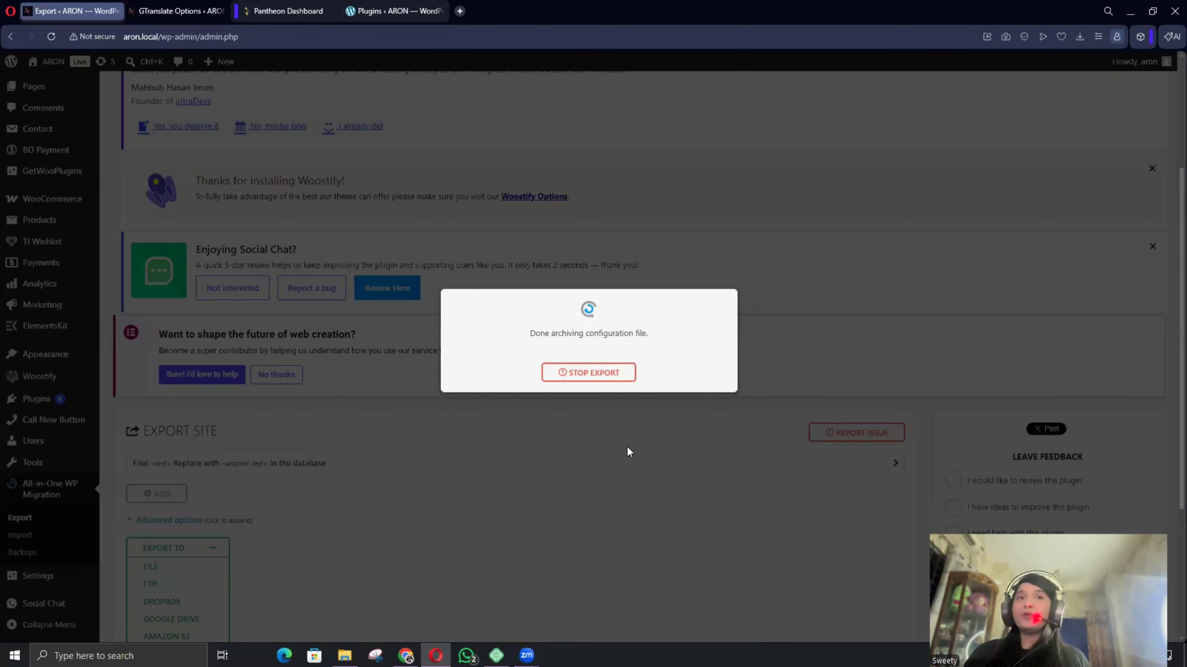
Open Pantheon's export page and download the finished 508 MB aron.local backup.
{"action": "left_click", "coordinate": [394, 11]}
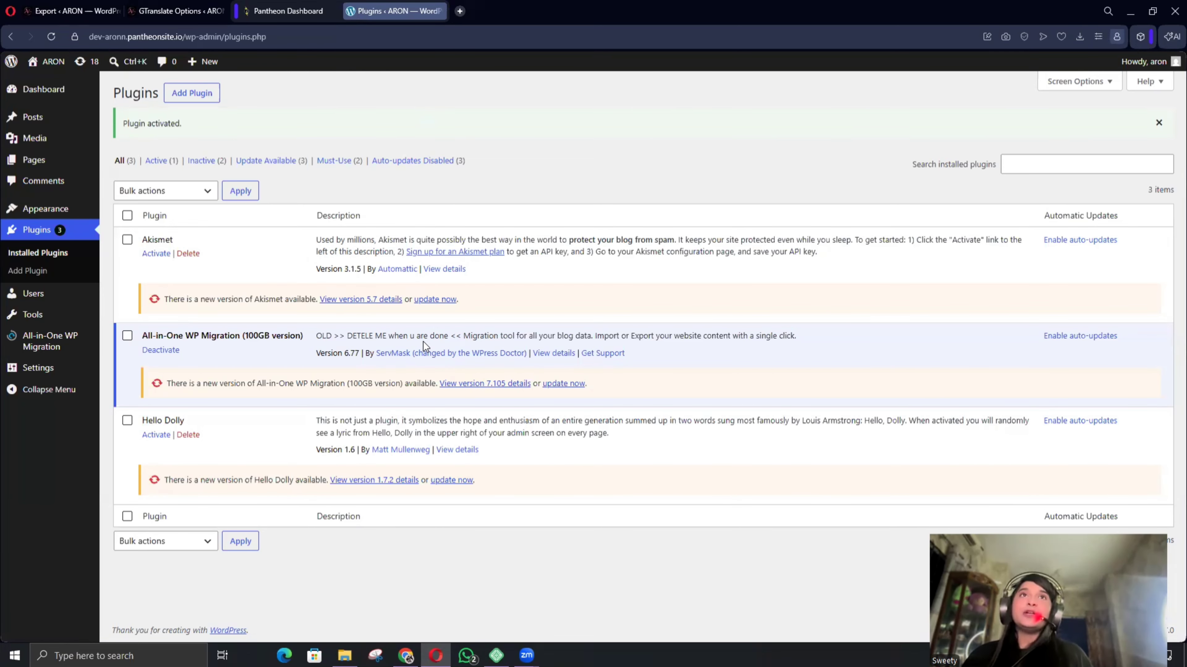
{"action": "left_click", "coordinate": [29, 346]}
{"action": "left_click", "coordinate": [72, 11]}
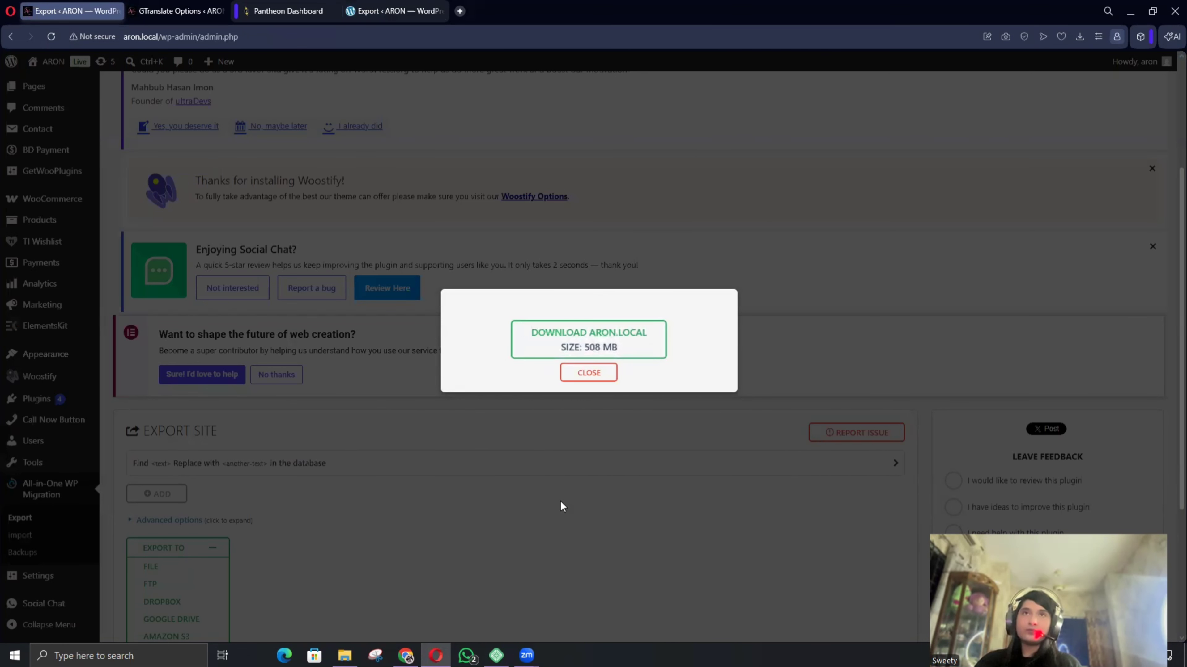
{"action": "left_click", "coordinate": [575, 337]}
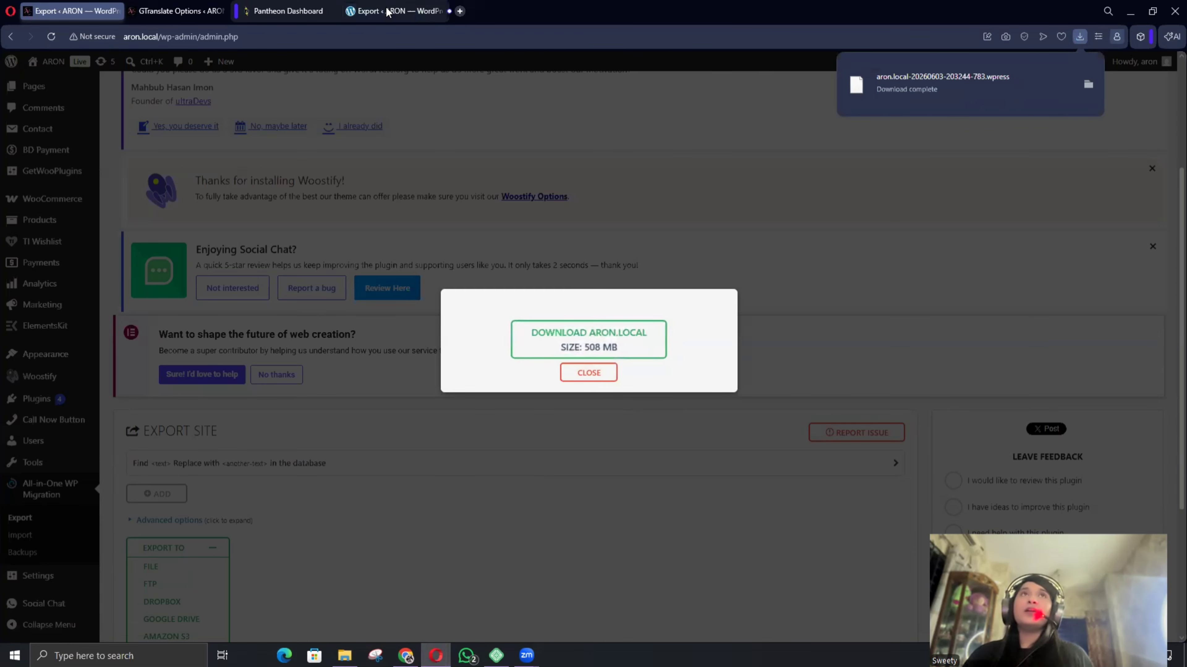
{"action": "left_click", "coordinate": [372, 13]}
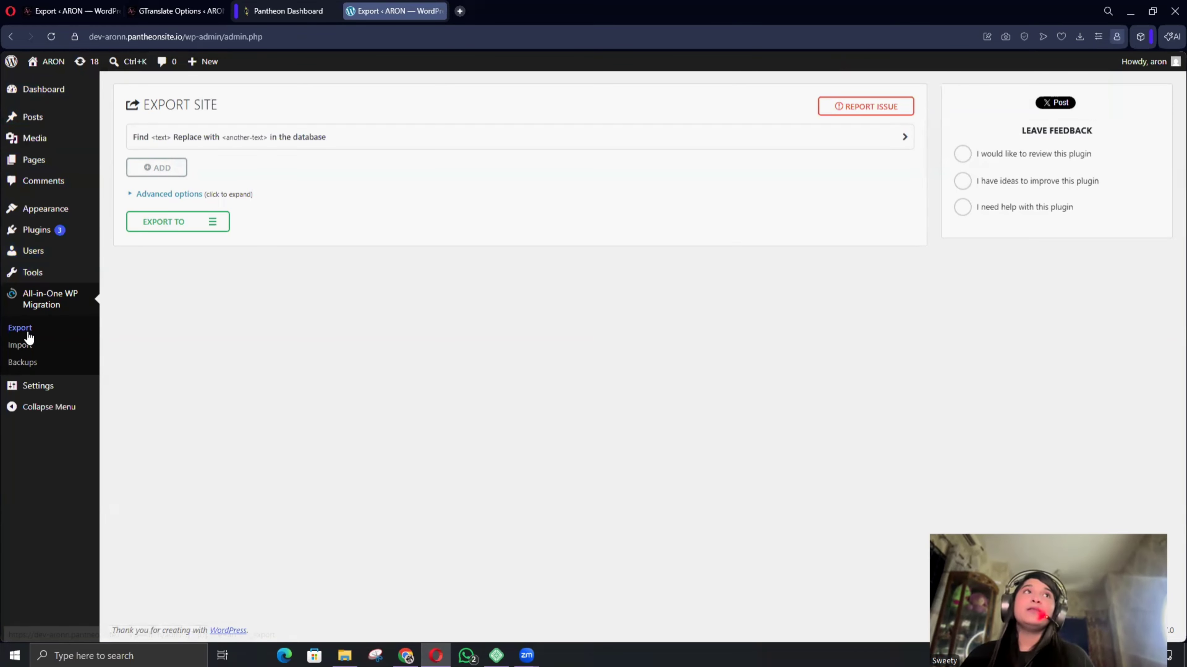
Import the aron.local .wpress file from the F: drive into the Pantheon site, accepting the overwrite.
{"action": "left_click", "coordinate": [19, 344]}
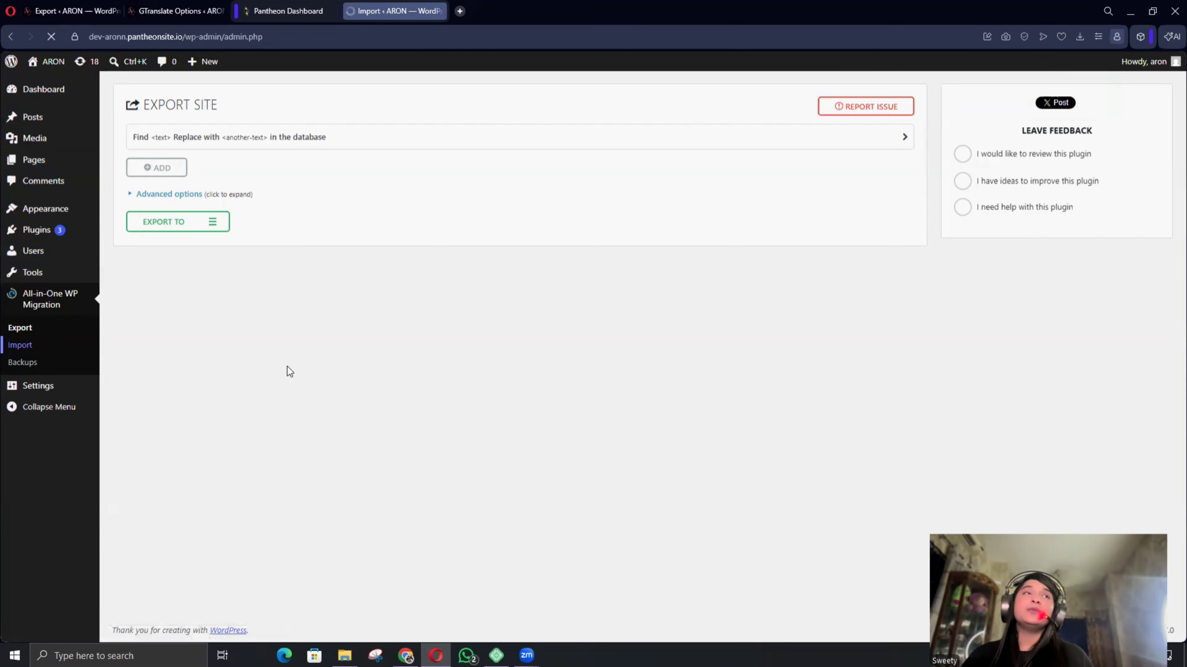
{"action": "left_click", "coordinate": [523, 245]}
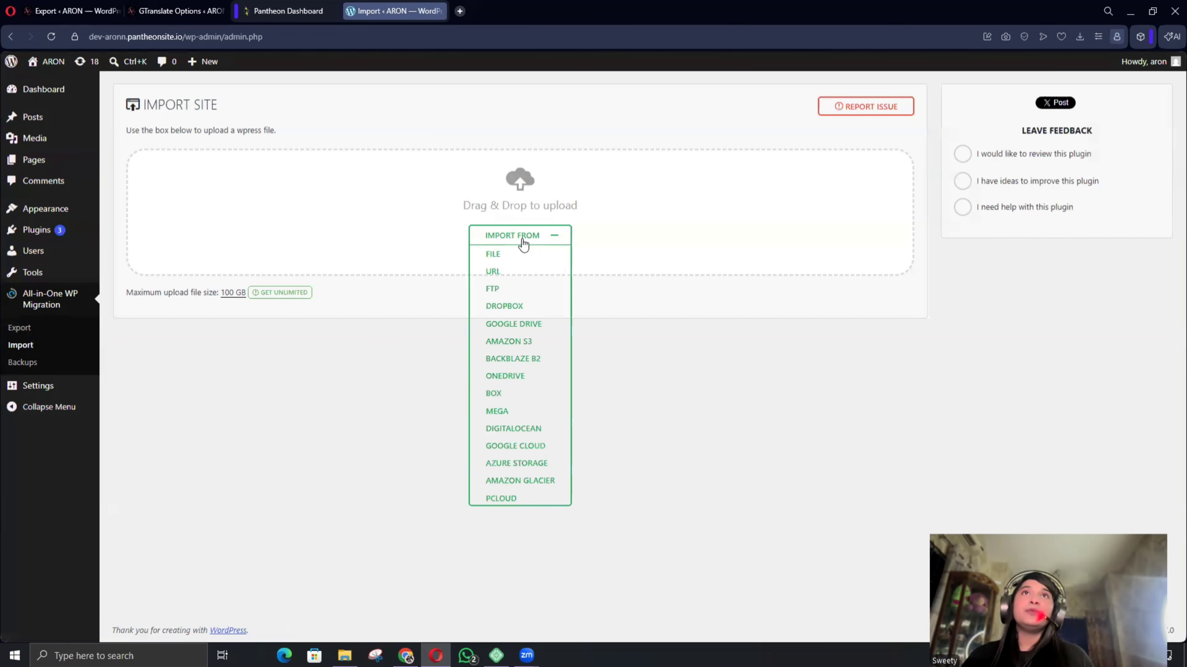
{"action": "left_click", "coordinate": [494, 255]}
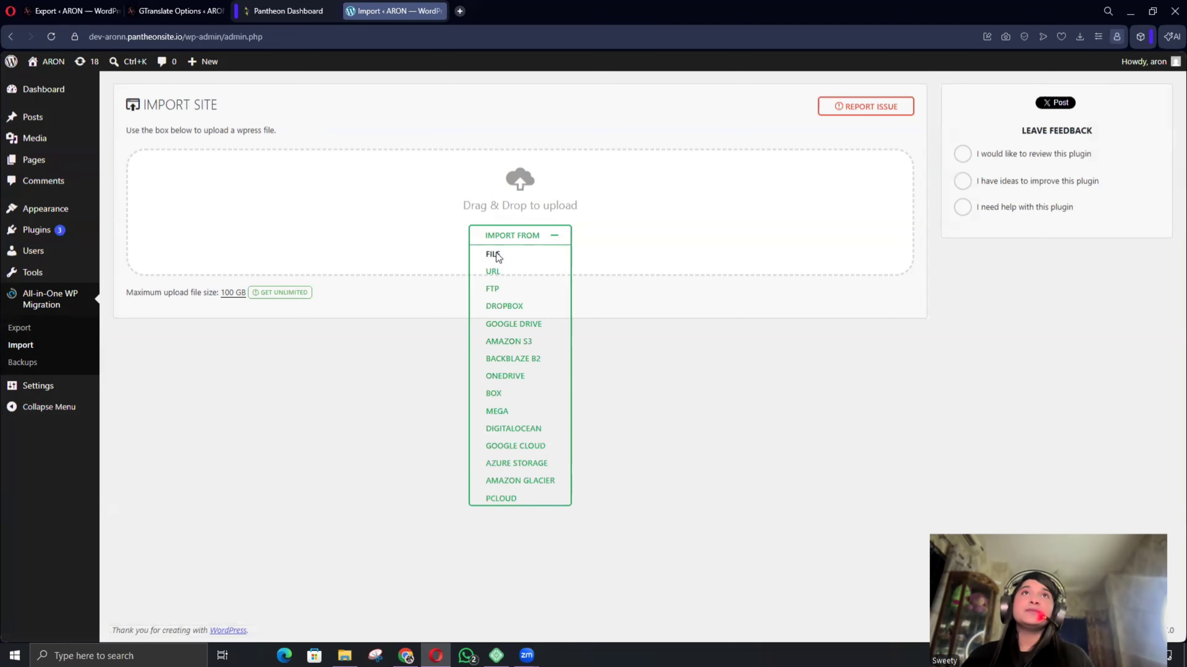
{"action": "left_click", "coordinate": [73, 390]}
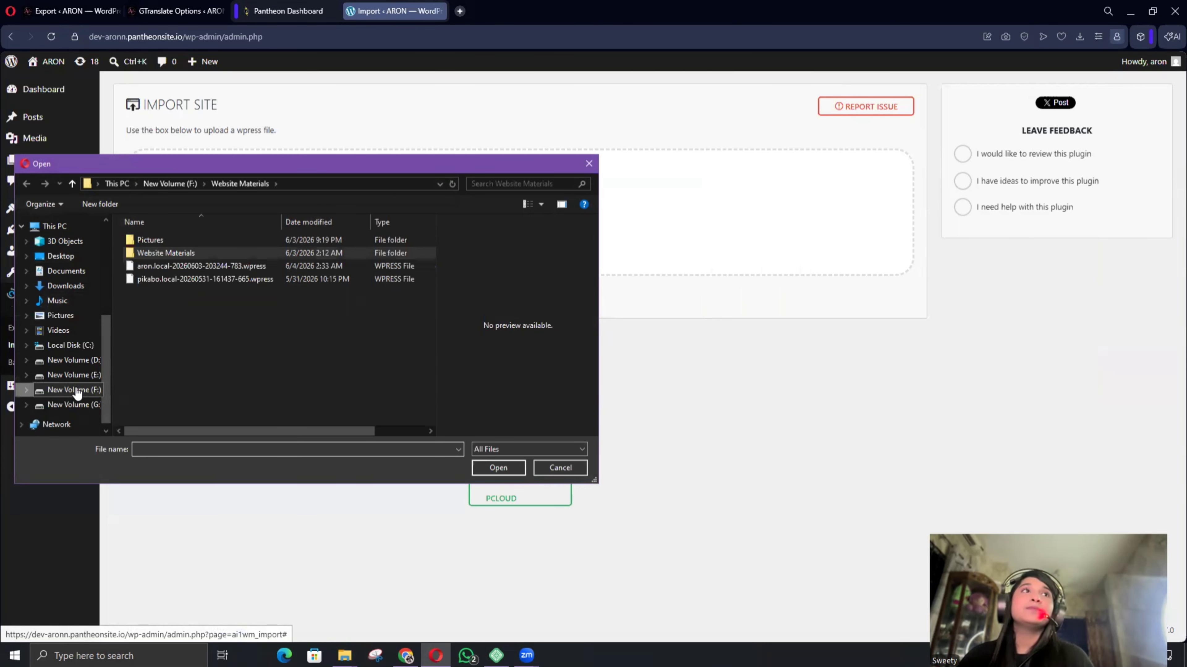
{"action": "left_click", "coordinate": [174, 263]}
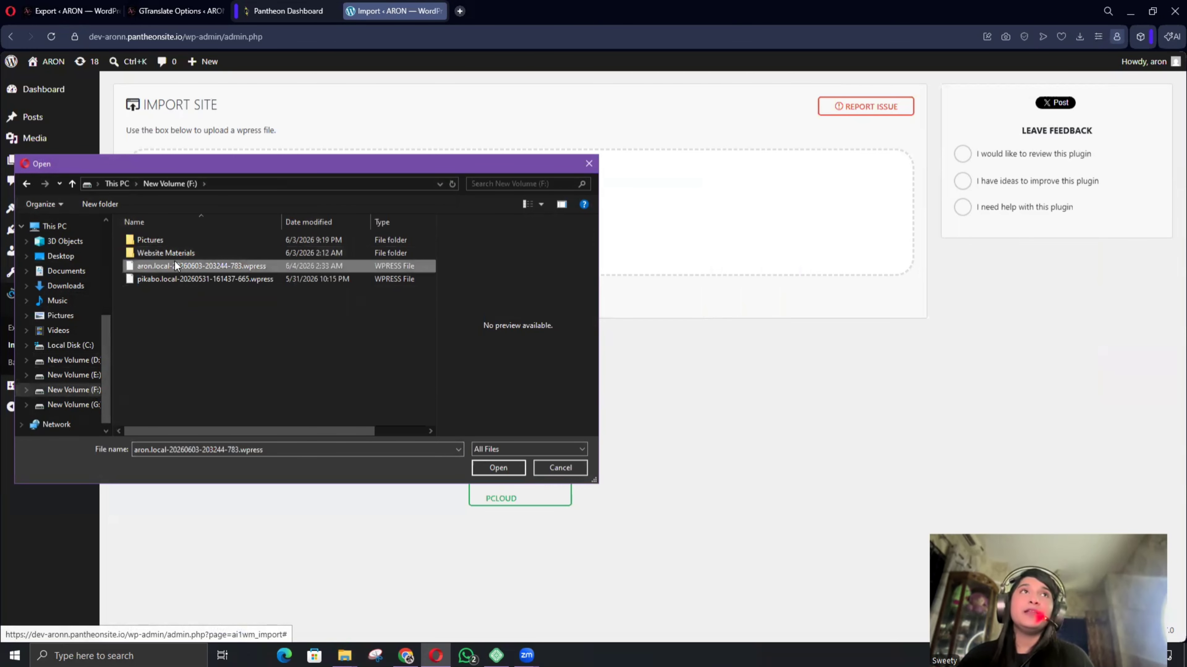
{"action": "left_click", "coordinate": [497, 469]}
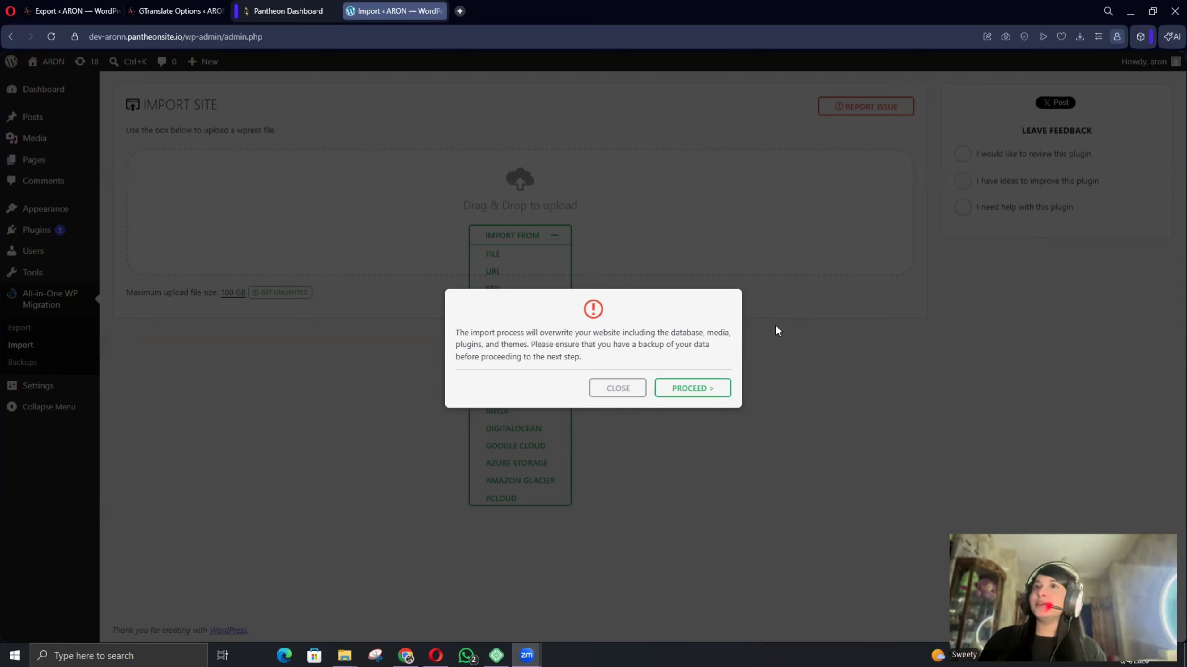
{"action": "left_click", "coordinate": [686, 395]}
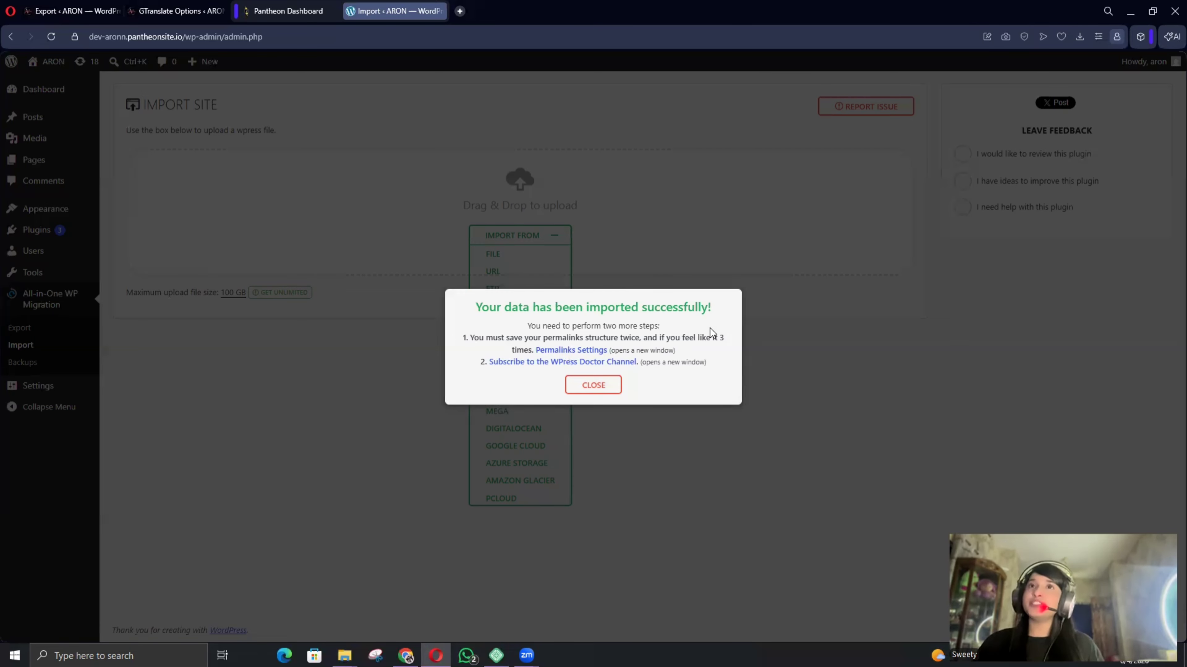
{"action": "left_click", "coordinate": [594, 389]}
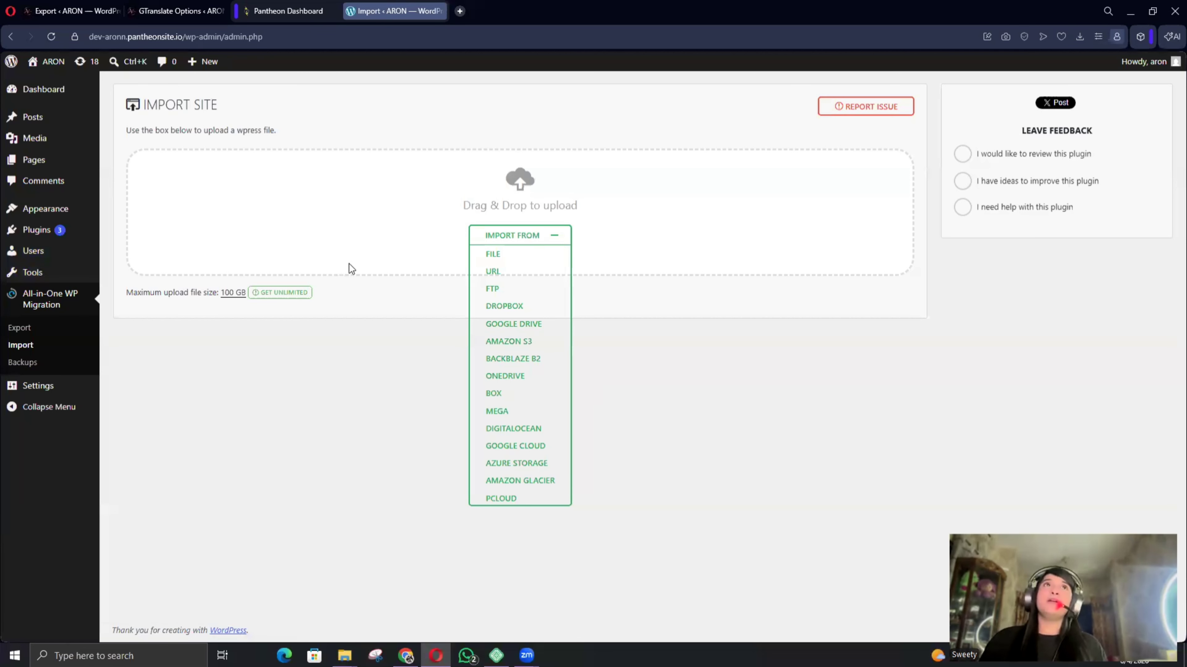
{"action": "mouse_move", "coordinate": [49, 65]}
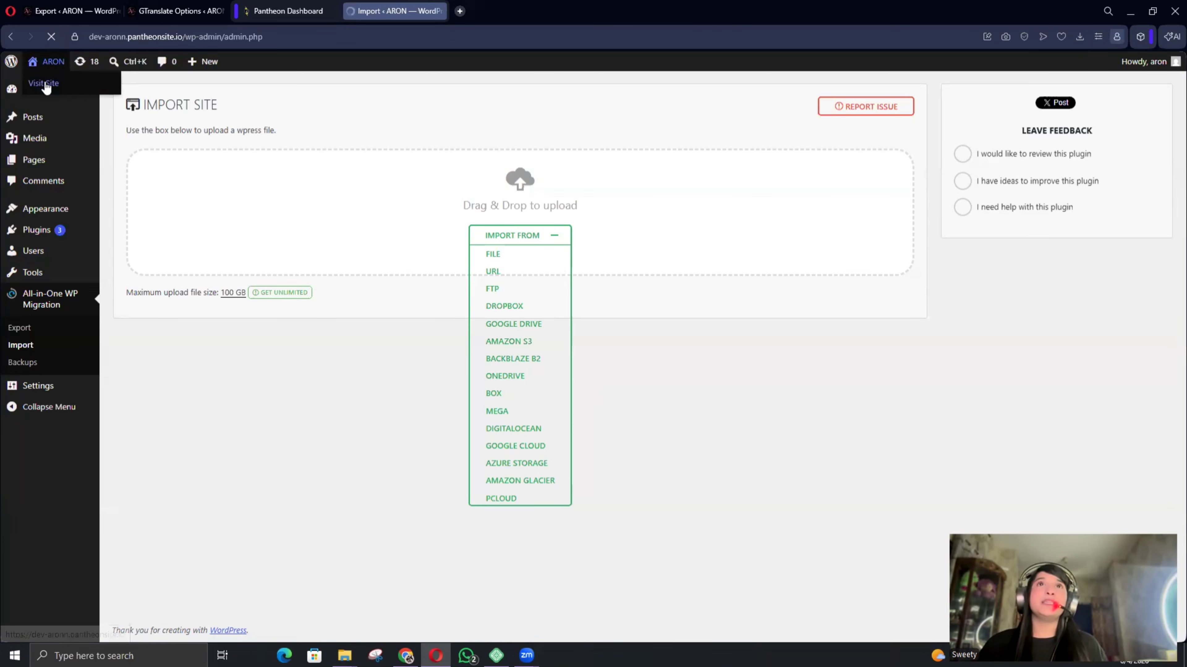
Visit the migrated ARON storefront's home page on Pantheon.
{"action": "left_click", "coordinate": [49, 65]}
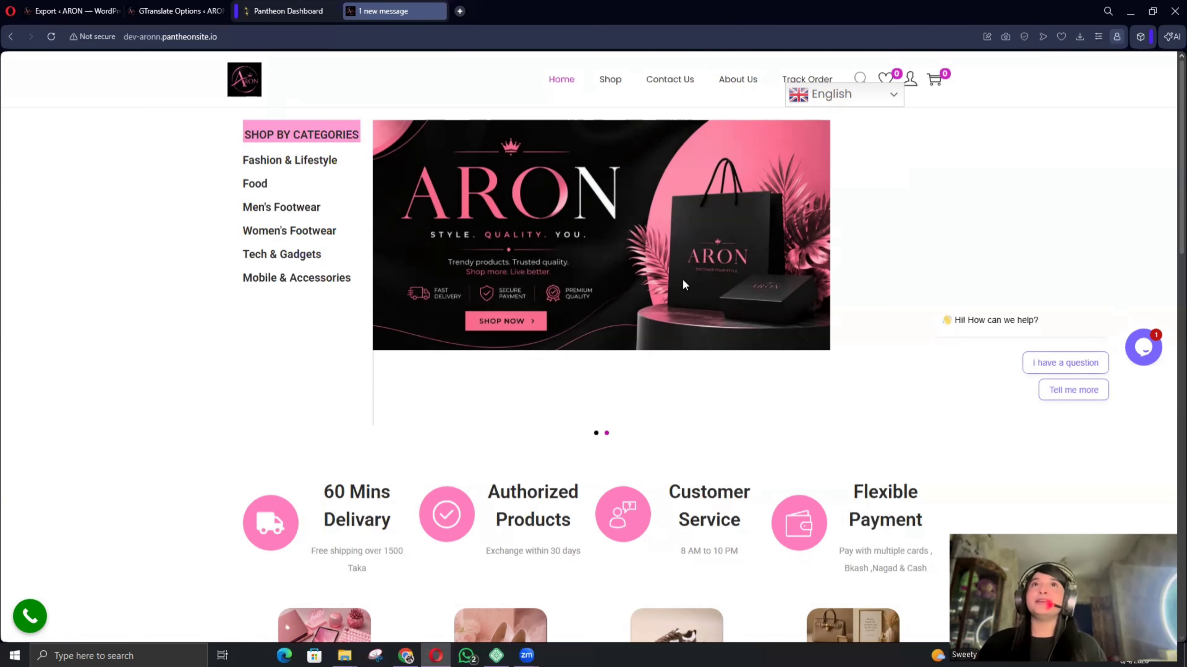
{"action": "scroll", "coordinate": [636, 433], "scroll_direction": "down", "scroll_amount": 15}
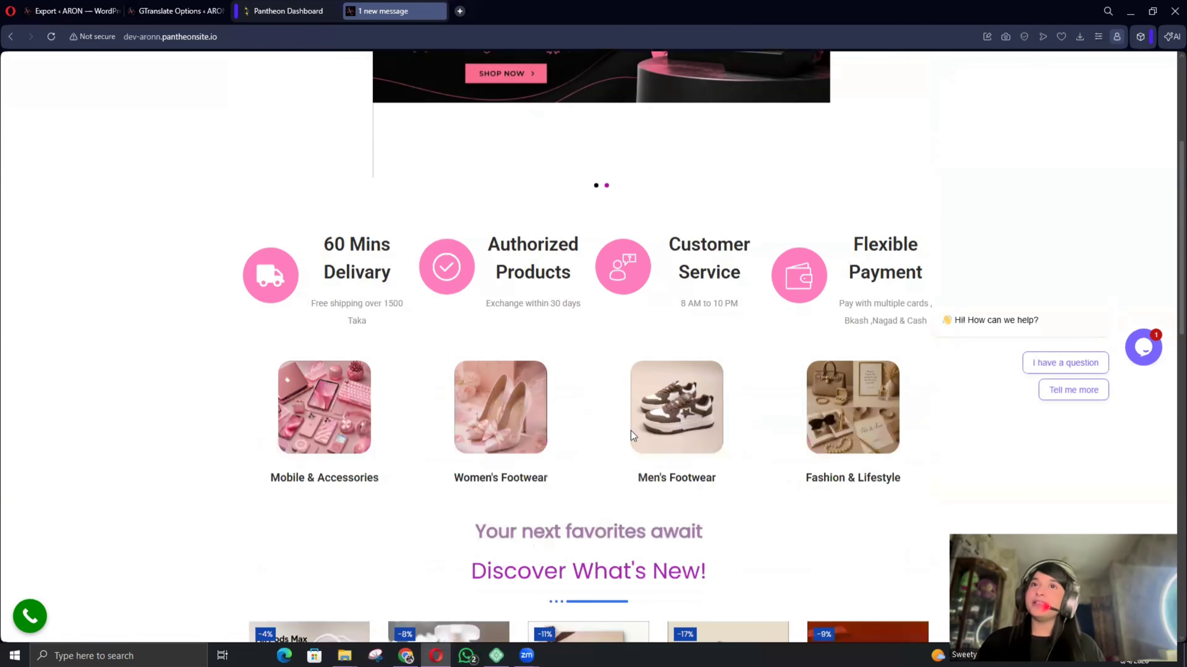
{"action": "scroll", "coordinate": [636, 433], "scroll_direction": "up", "scroll_amount": 10}
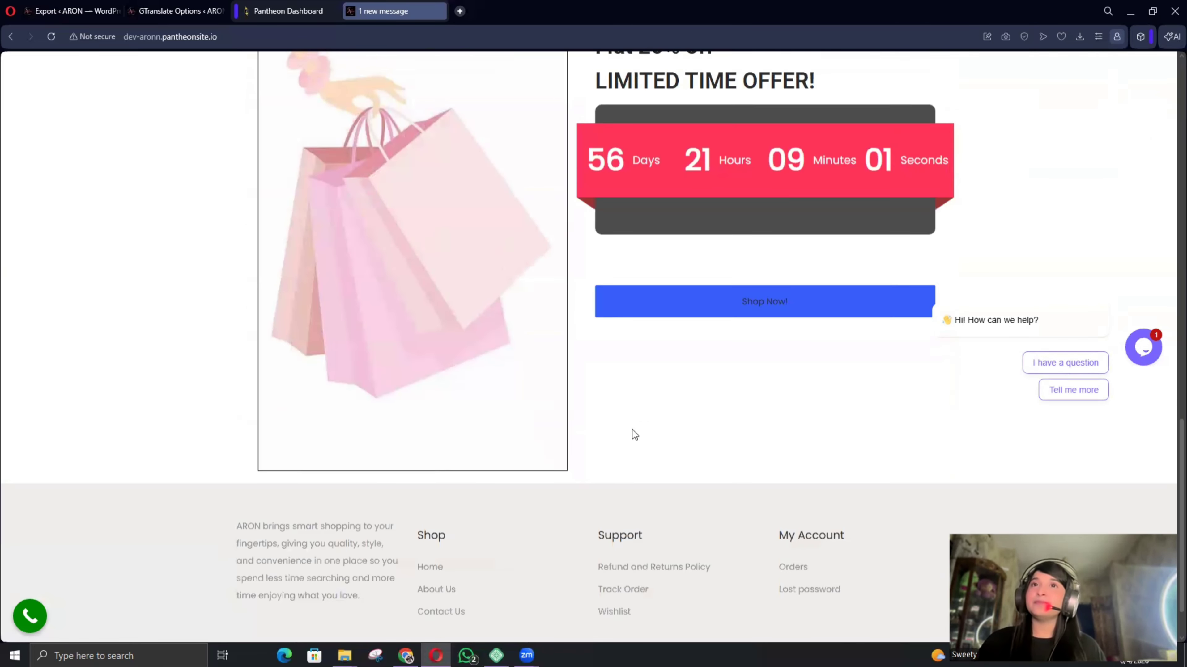
{"action": "scroll", "coordinate": [626, 429], "scroll_direction": "up", "scroll_amount": 6}
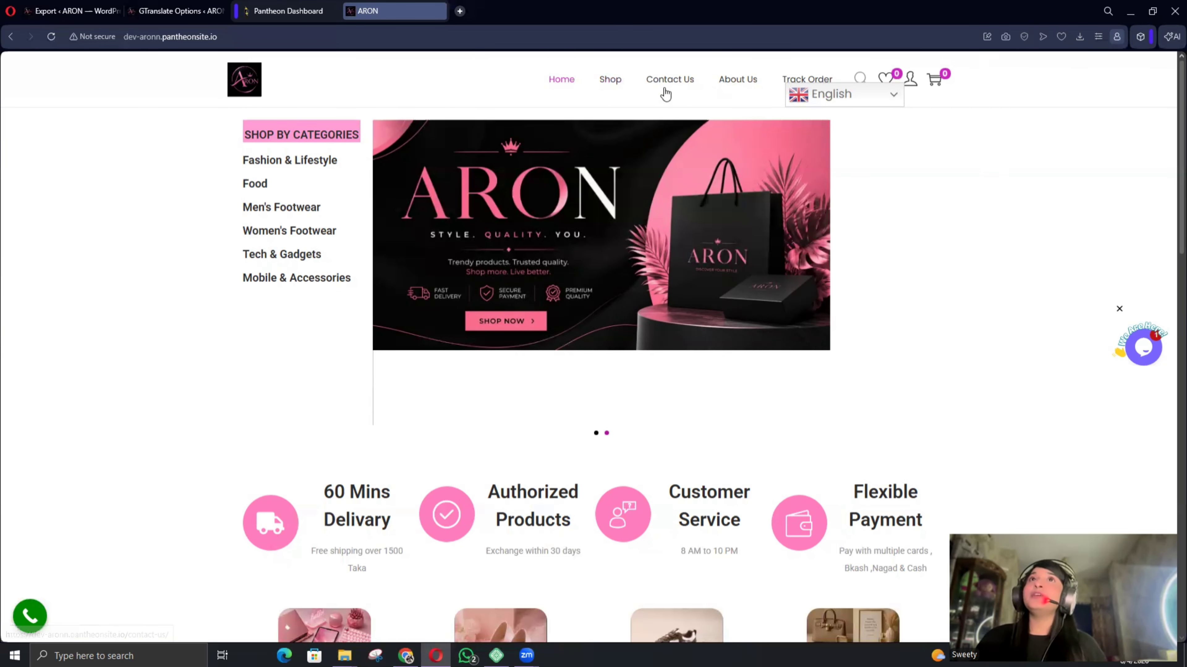
Browse the live Contact Us and About Us pages.
{"action": "left_click", "coordinate": [669, 83]}
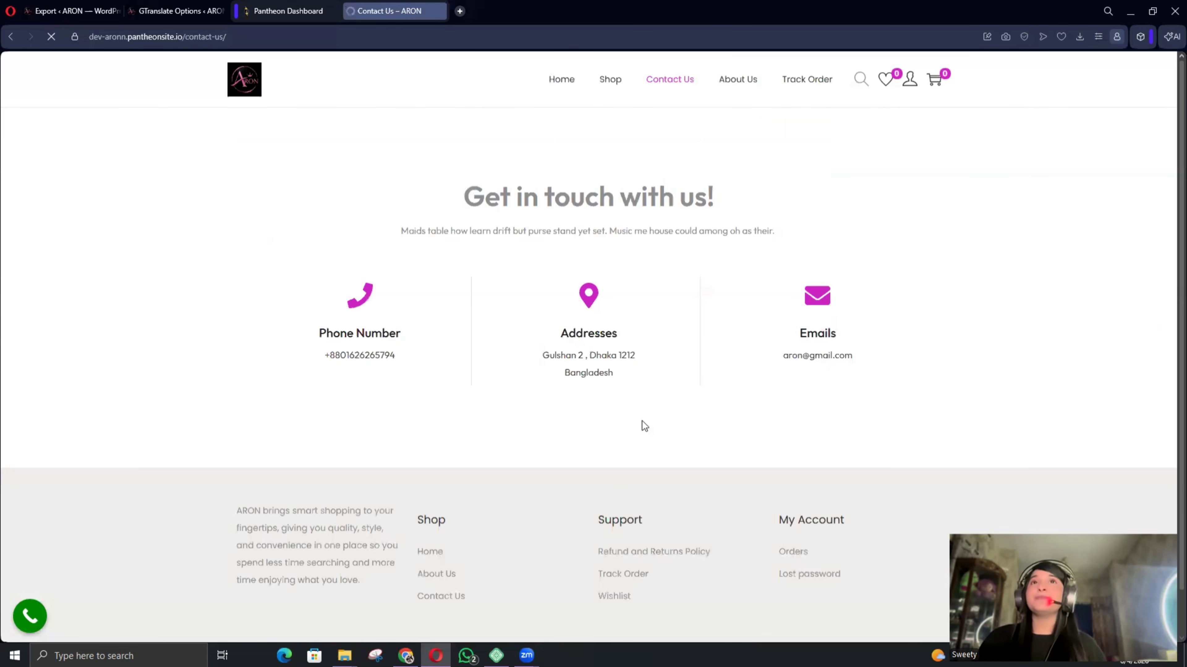
{"action": "left_click", "coordinate": [742, 84]}
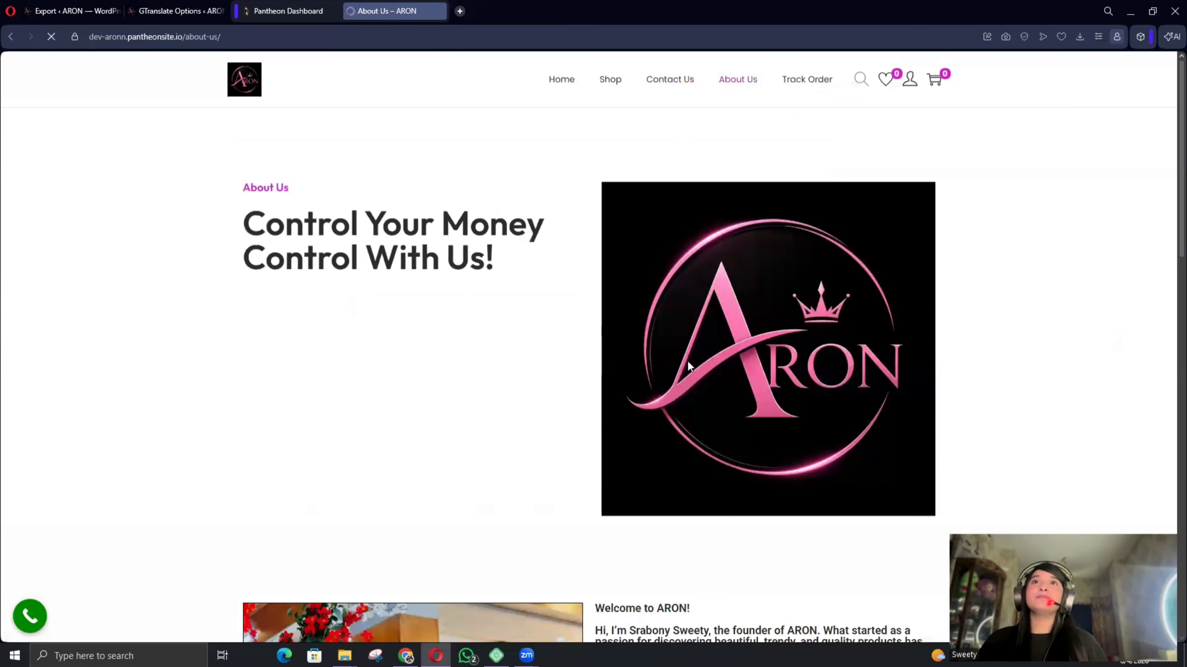
{"action": "scroll", "coordinate": [513, 337], "scroll_direction": "down", "scroll_amount": 4}
{"action": "scroll", "coordinate": [612, 310], "scroll_direction": "down", "scroll_amount": 5}
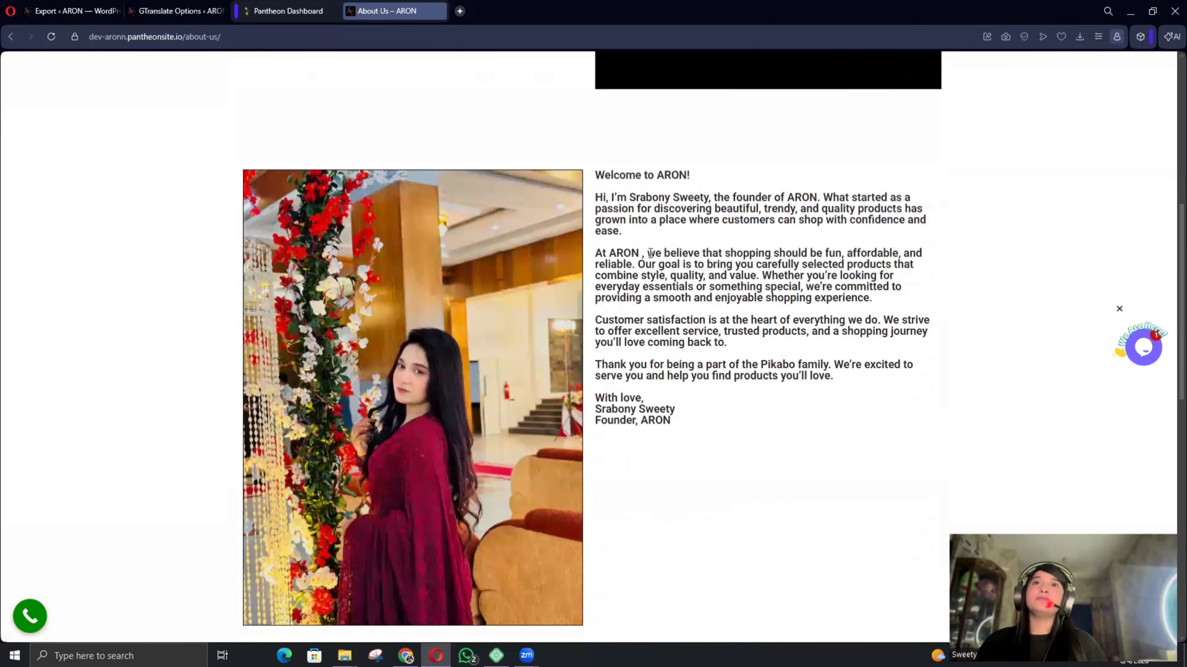
{"action": "scroll", "coordinate": [591, 320], "scroll_direction": "down", "scroll_amount": 3}
{"action": "scroll", "coordinate": [670, 333], "scroll_direction": "down", "scroll_amount": 6}
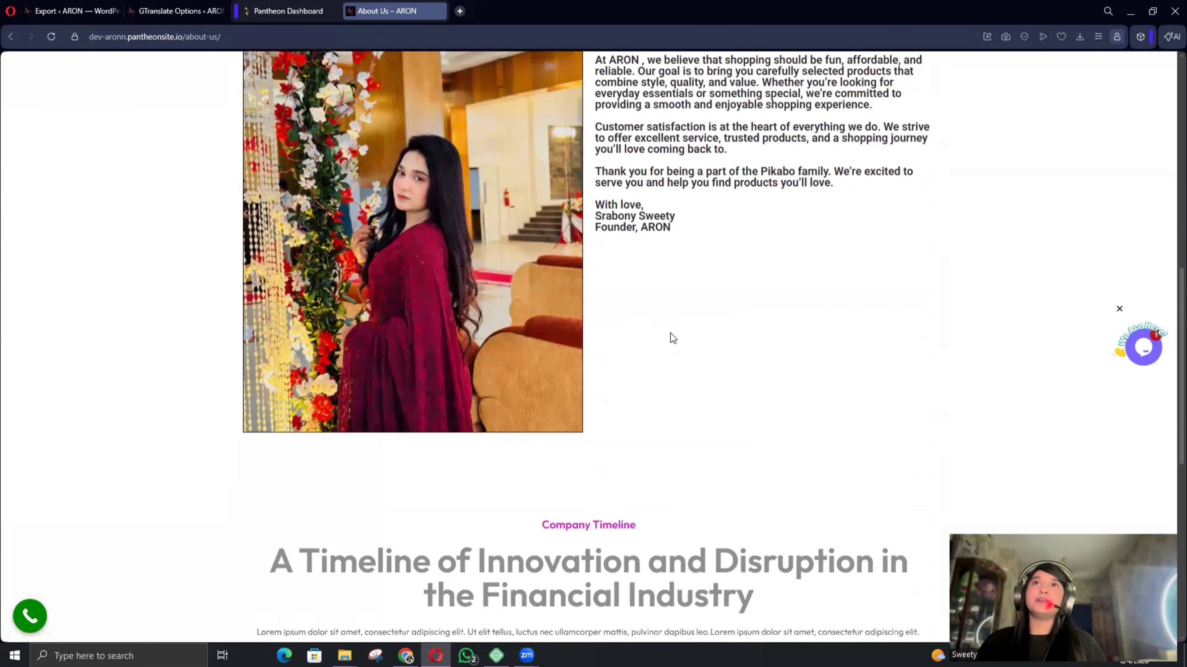
{"action": "scroll", "coordinate": [670, 384], "scroll_direction": "up", "scroll_amount": 20}
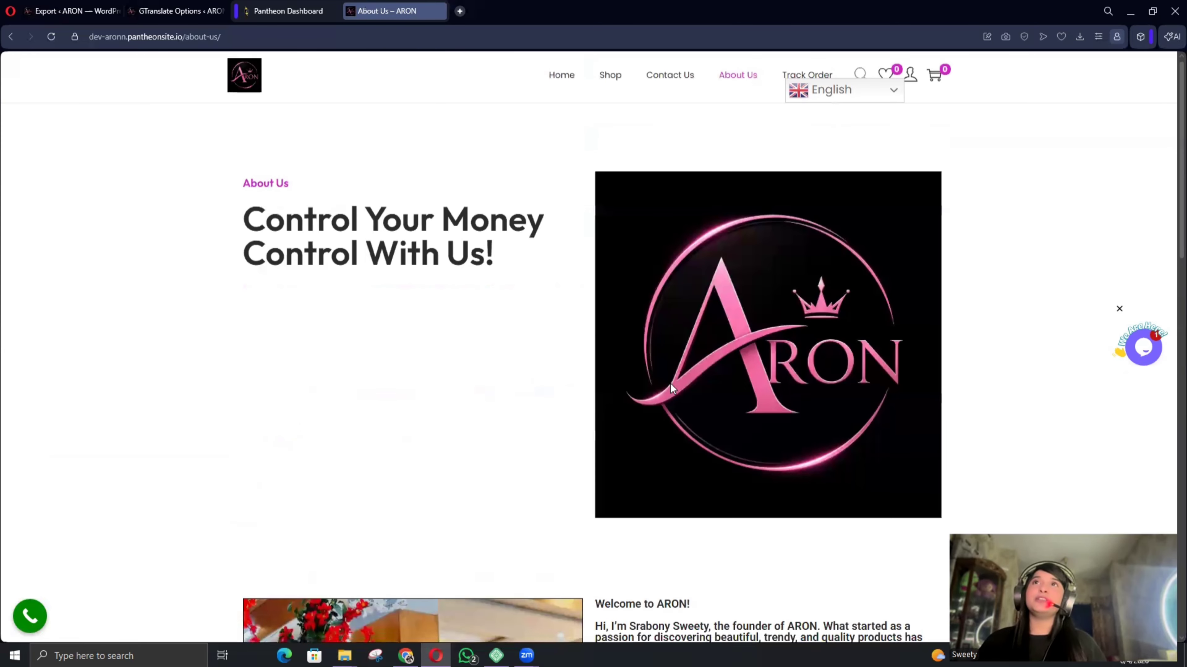
Return to the home page and add Apple AirPods Max to the cart.
{"action": "left_click", "coordinate": [587, 114]}
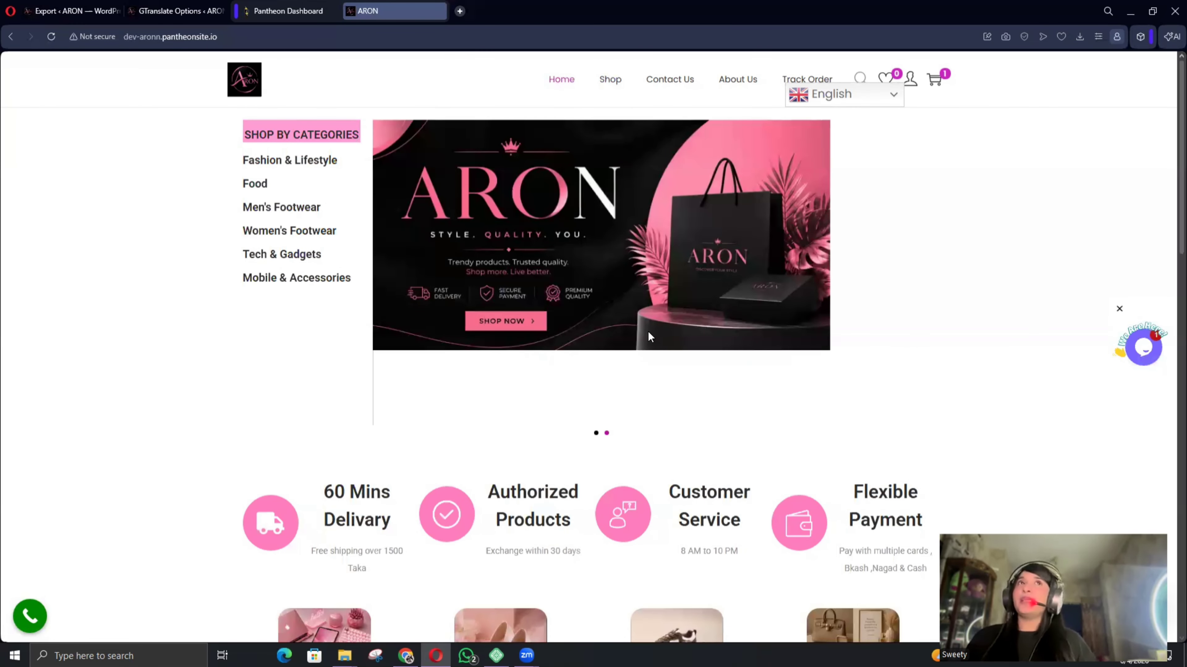
{"action": "scroll", "coordinate": [582, 355], "scroll_direction": "down", "scroll_amount": 6}
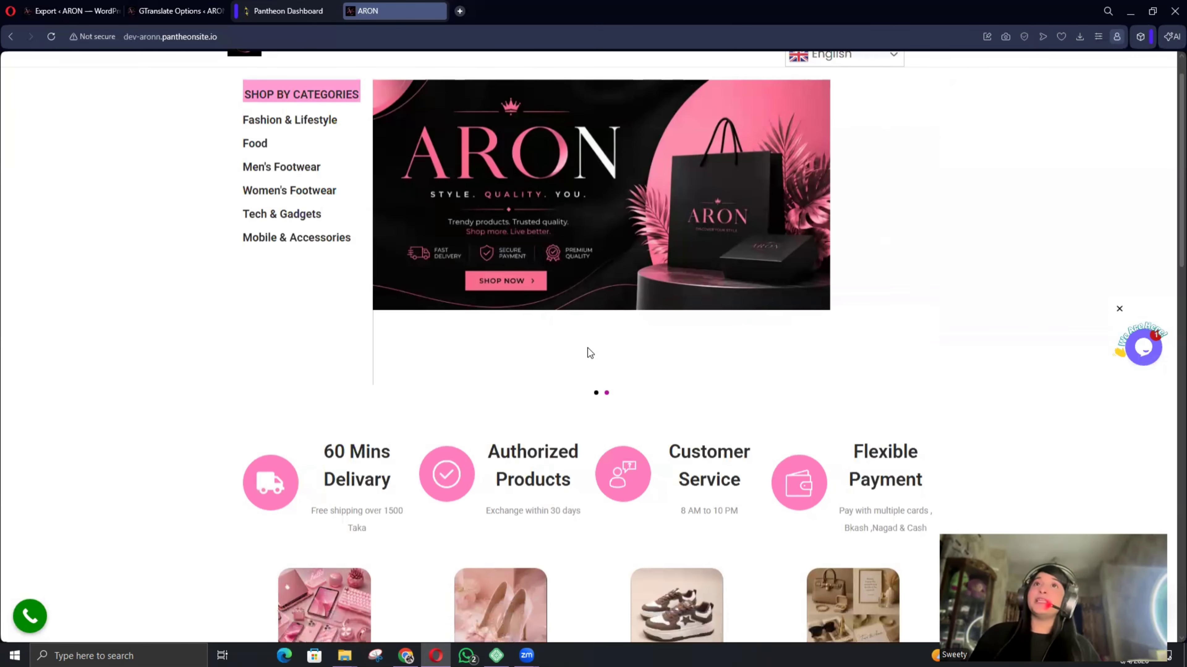
{"action": "scroll", "coordinate": [592, 277], "scroll_direction": "down", "scroll_amount": 5}
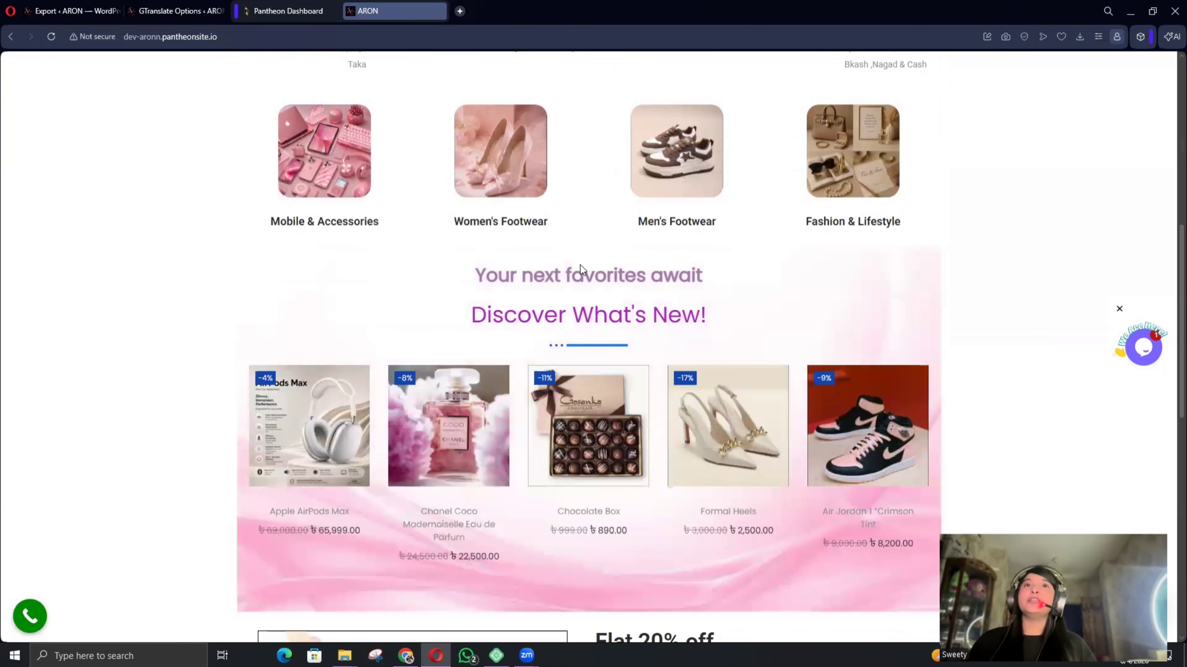
{"action": "left_click", "coordinate": [309, 481]}
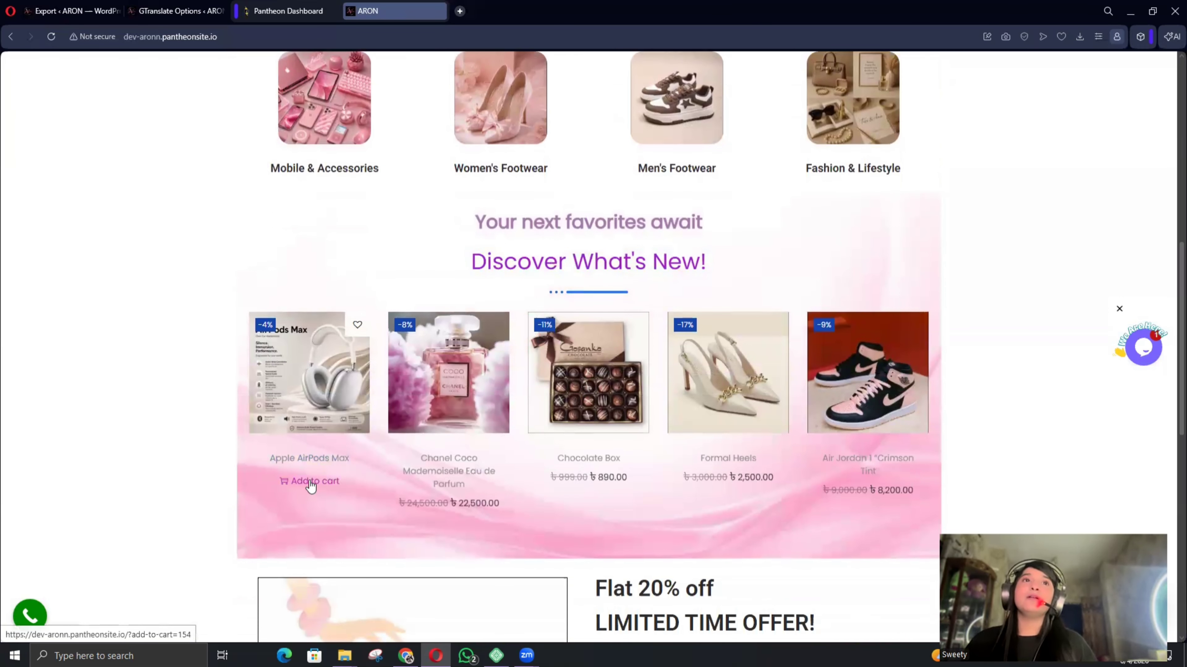